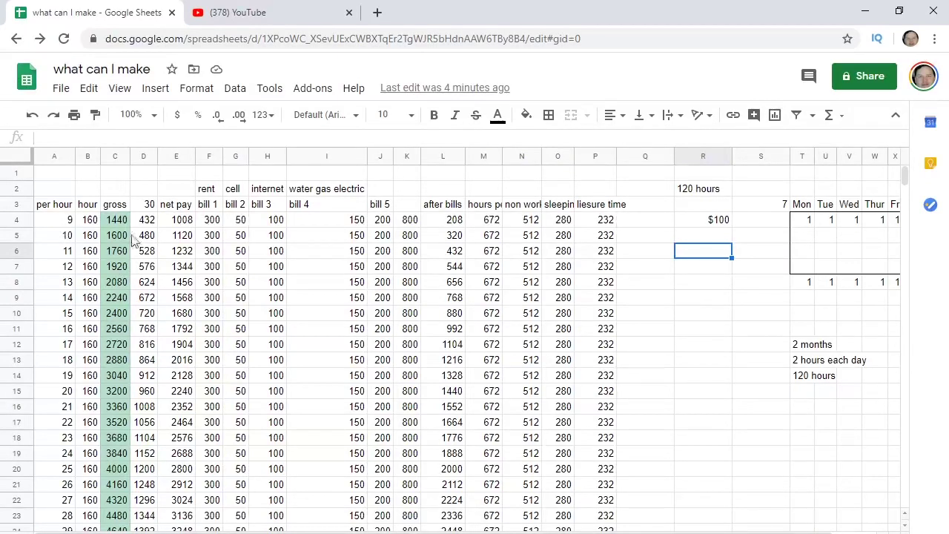
# - Look through the pay table from the 9 per hour row, highlighting the rows starting at 30 per hour
pyautogui.click(69, 223)
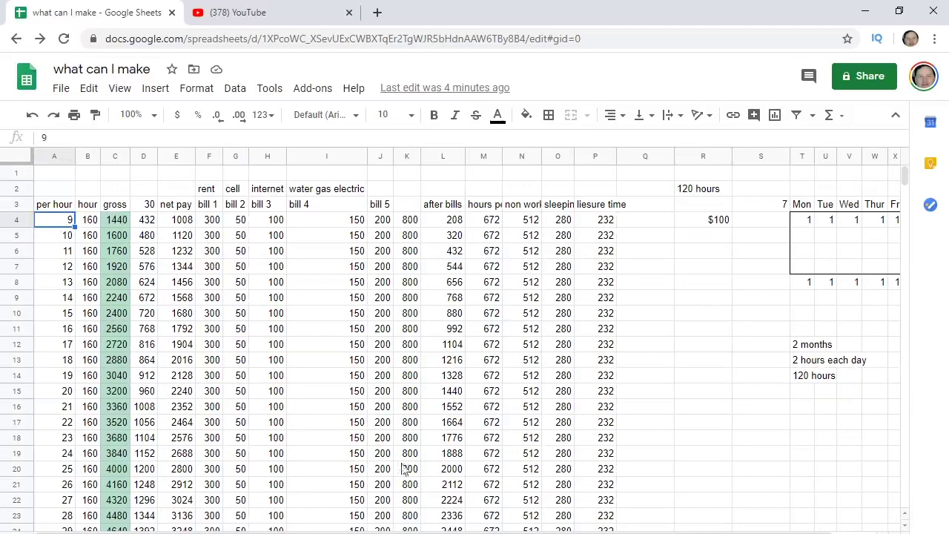
pyautogui.click(332, 334)
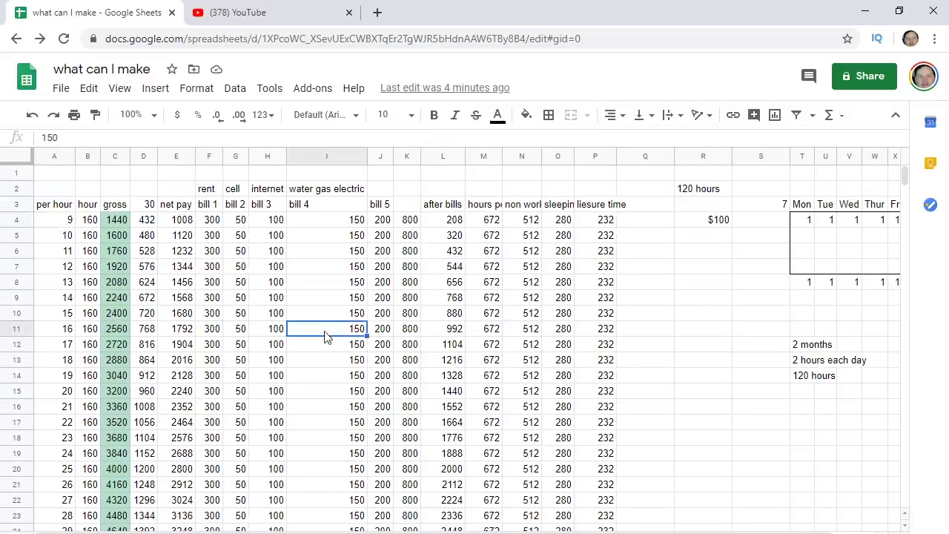
pyautogui.scroll(-1, 286, 360)
pyautogui.scroll(-1, 130, 443)
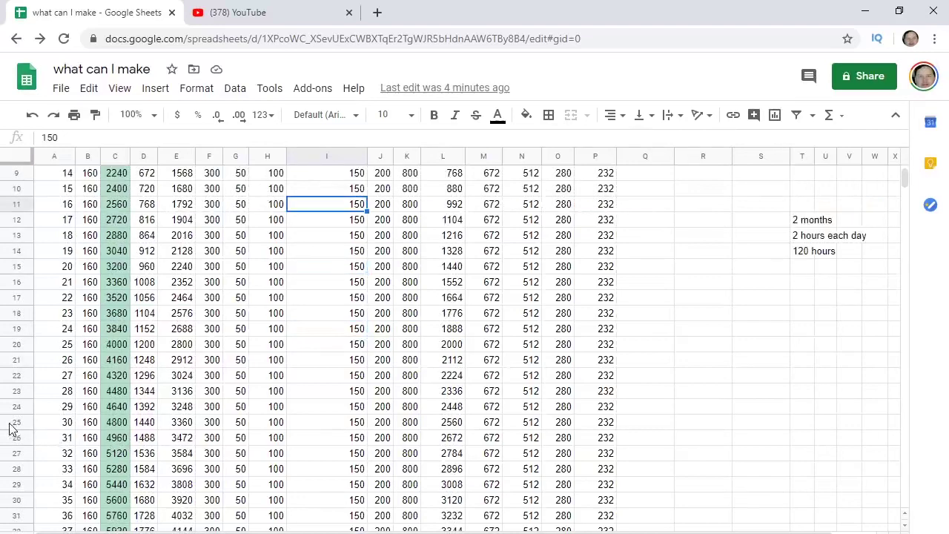
pyautogui.moveTo(12, 422); pyautogui.dragTo(2, 526)
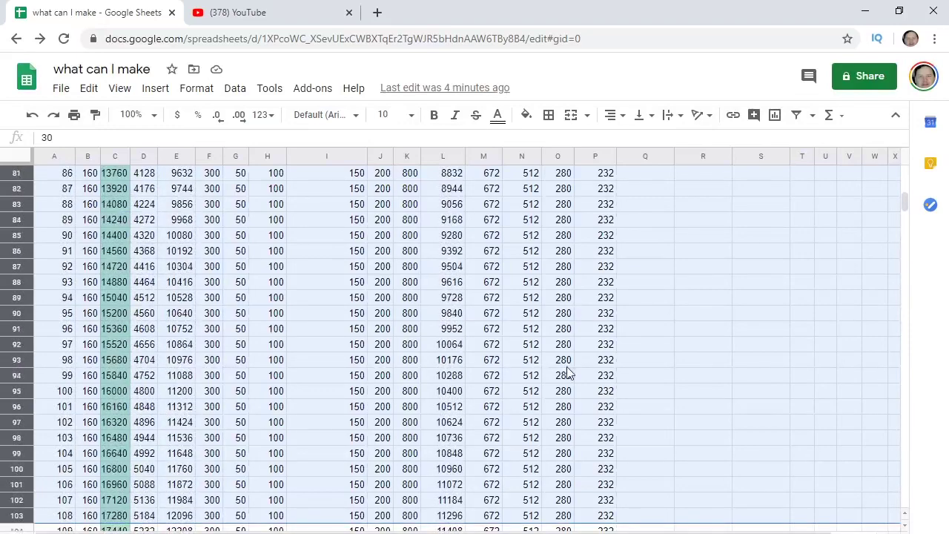
pyautogui.scroll(16, 567, 372)
pyautogui.scroll(-2, 565, 410)
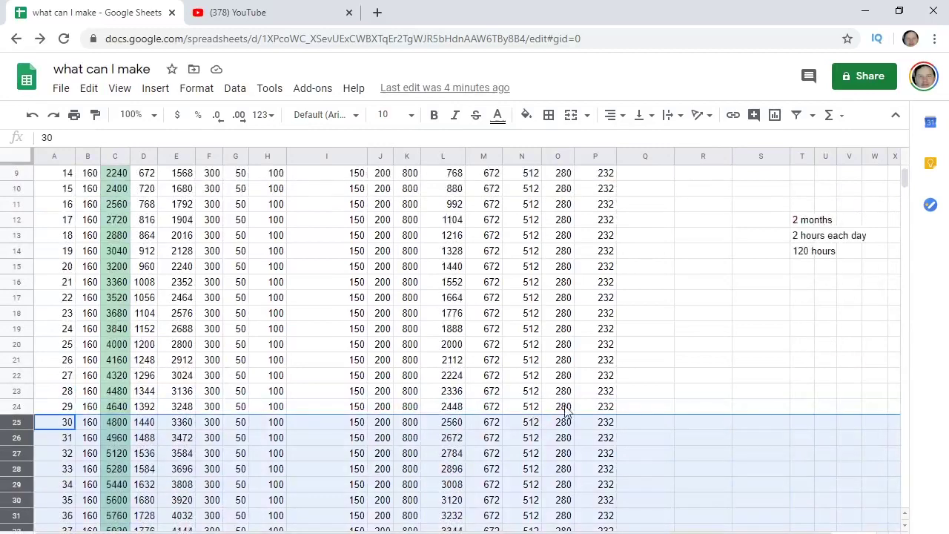
pyautogui.click(689, 379)
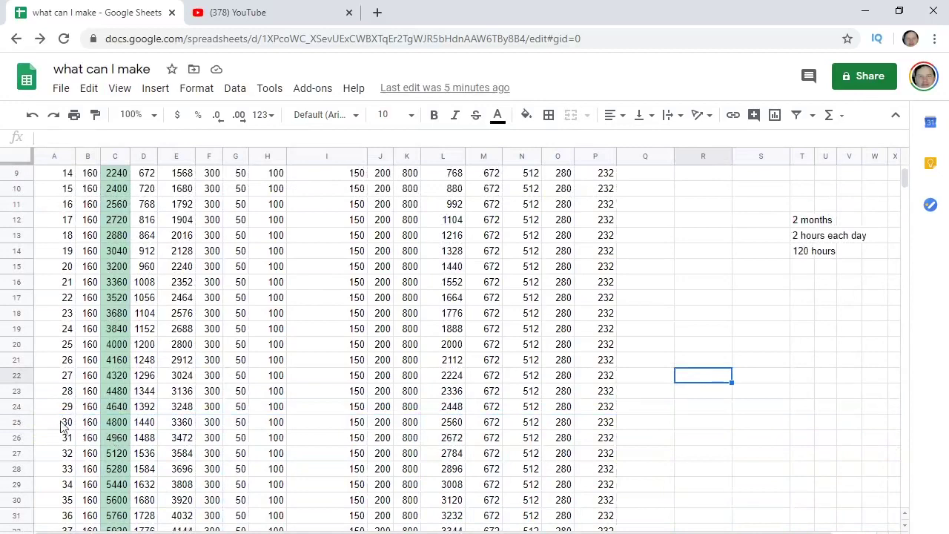
pyautogui.moveTo(63, 423); pyautogui.dragTo(609, 475)
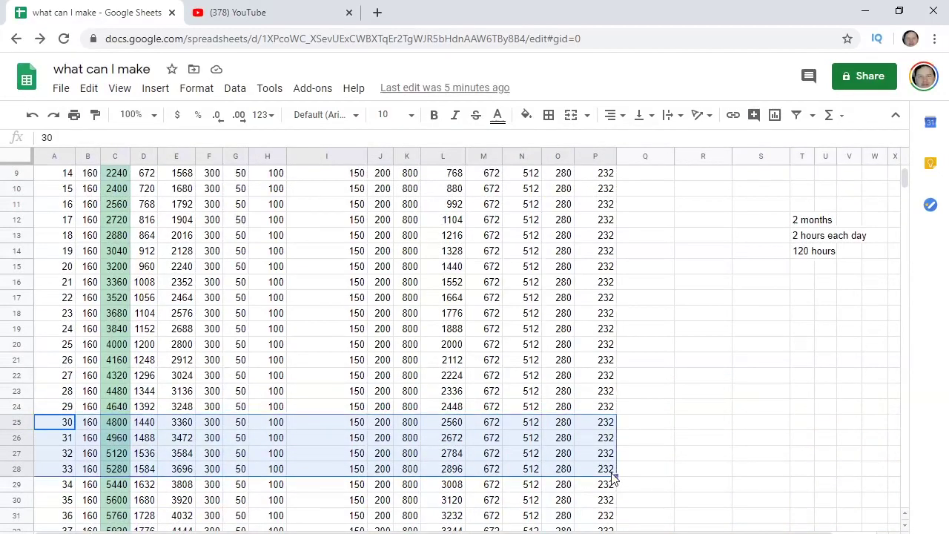
pyautogui.scroll(3, 644, 383)
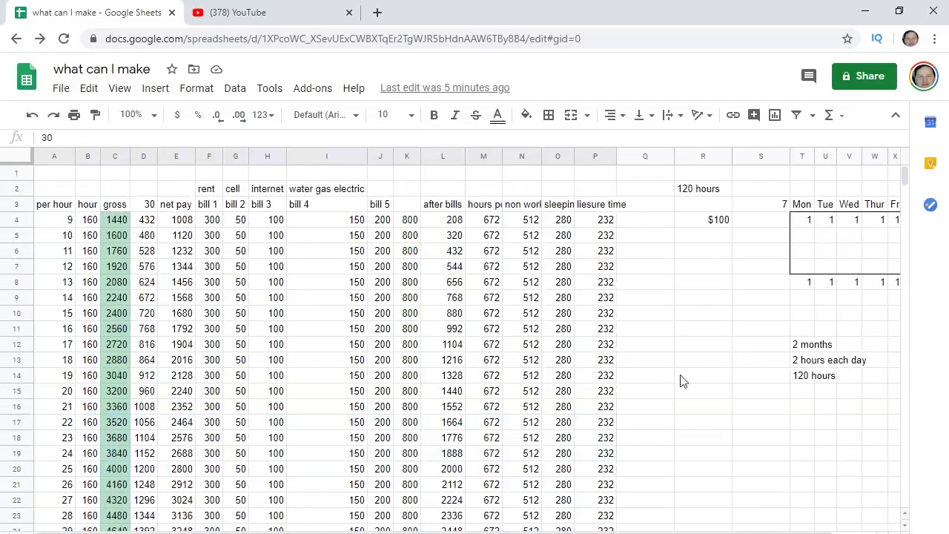
# - Review the 9, 10 and 15 per hour rates and check the after-bills formulas in rows 9 and 10
pyautogui.click(769, 407)
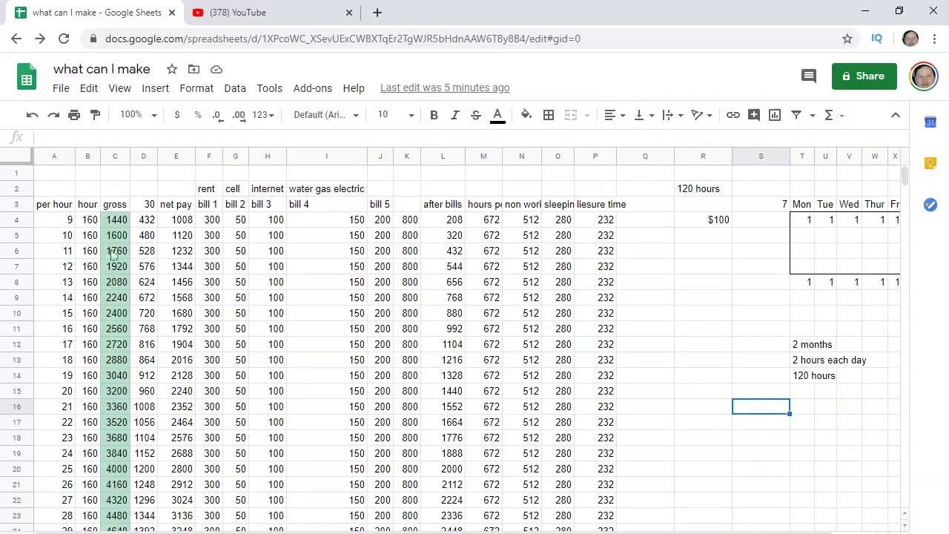
pyautogui.click(63, 222)
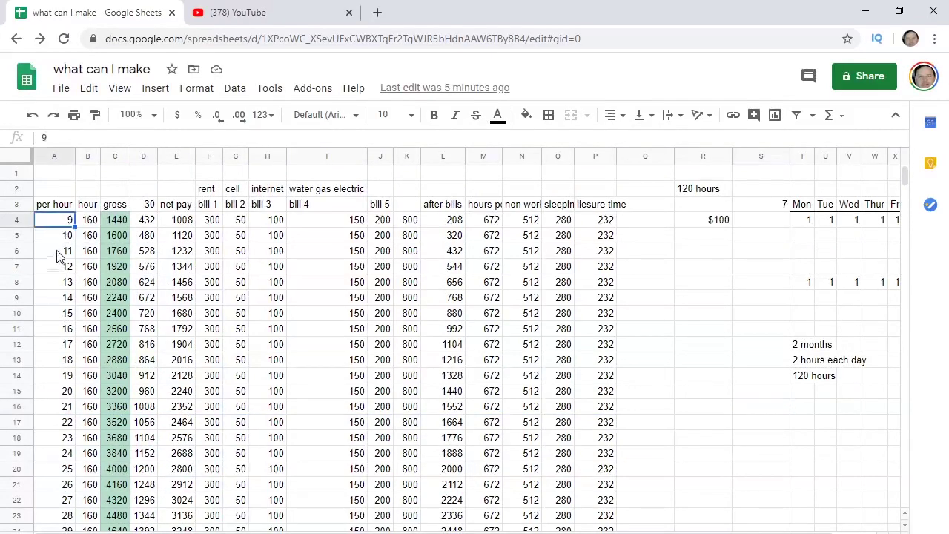
pyautogui.press('Down')
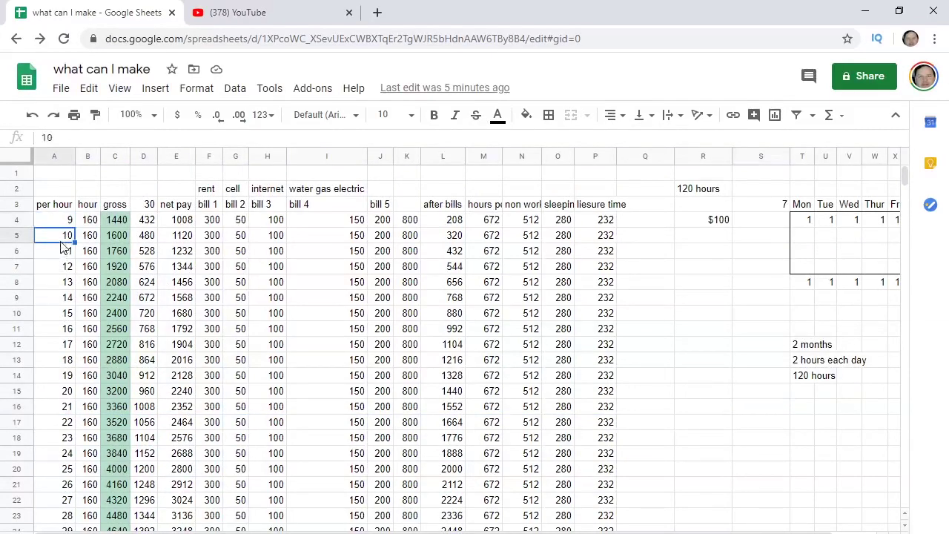
pyautogui.click(59, 315)
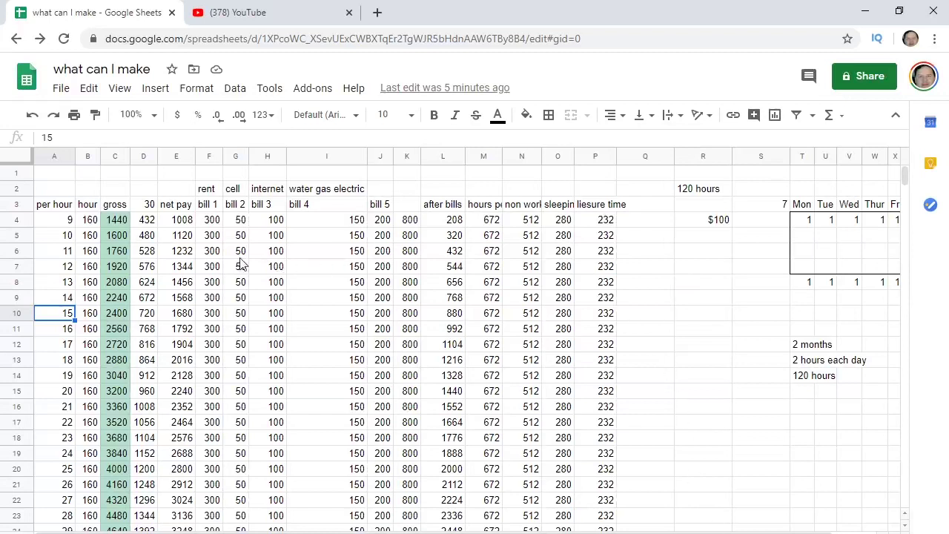
pyautogui.click(667, 280)
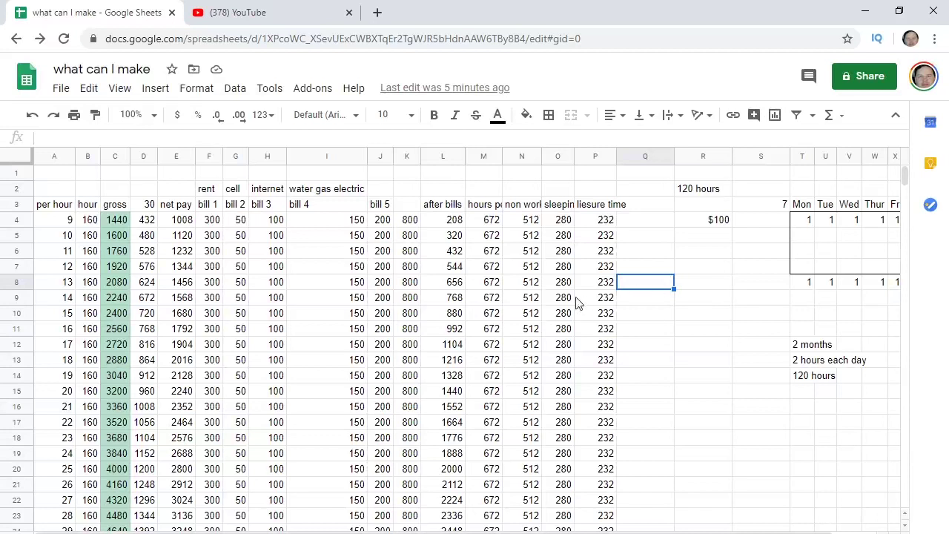
pyautogui.click(645, 256)
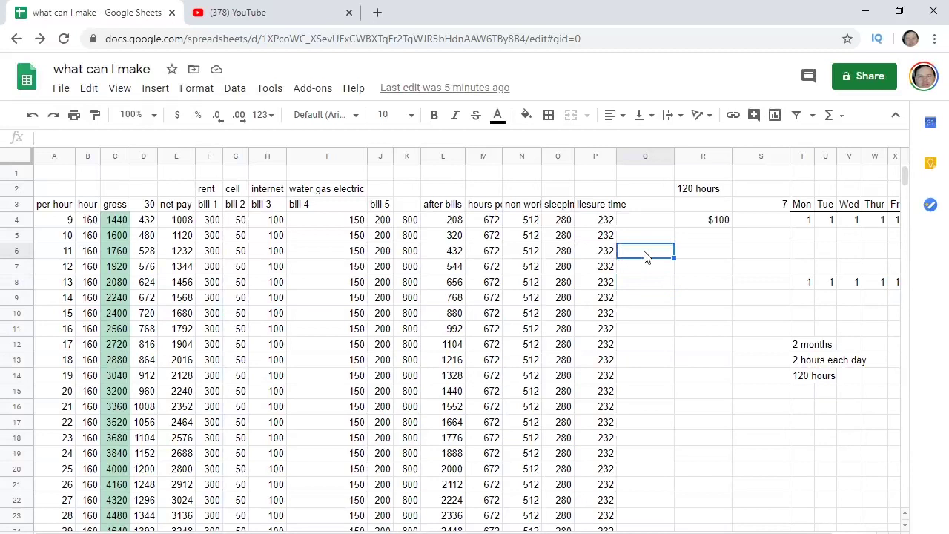
pyautogui.click(644, 301)
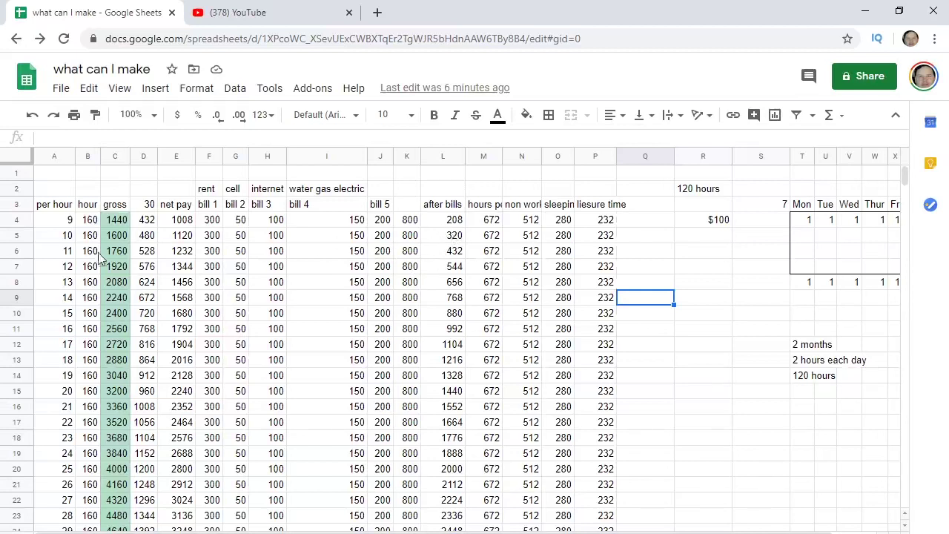
pyautogui.click(429, 314)
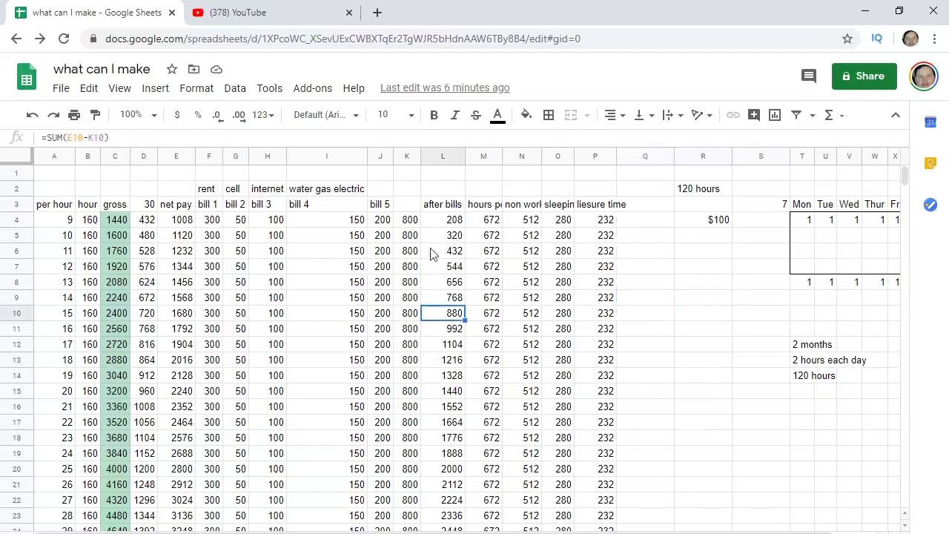
pyautogui.click(452, 297)
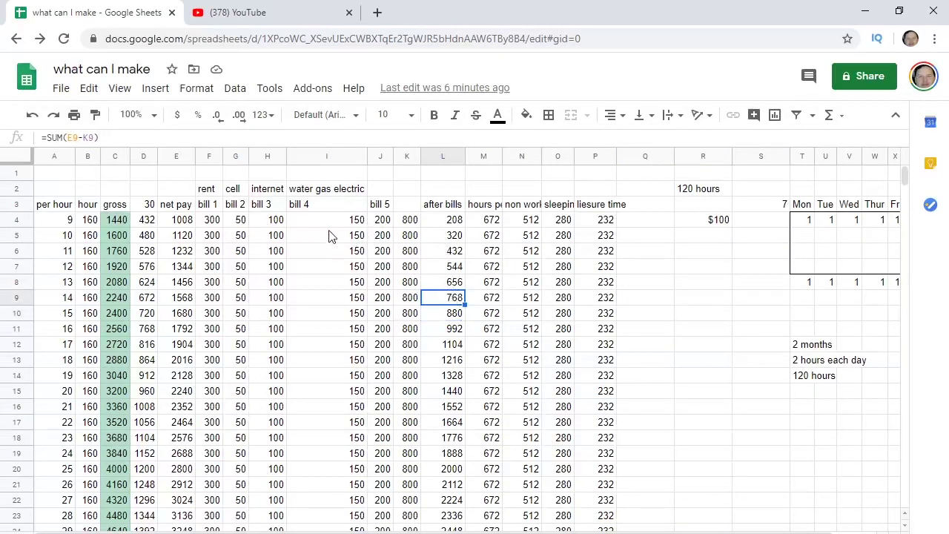
pyautogui.click(694, 268)
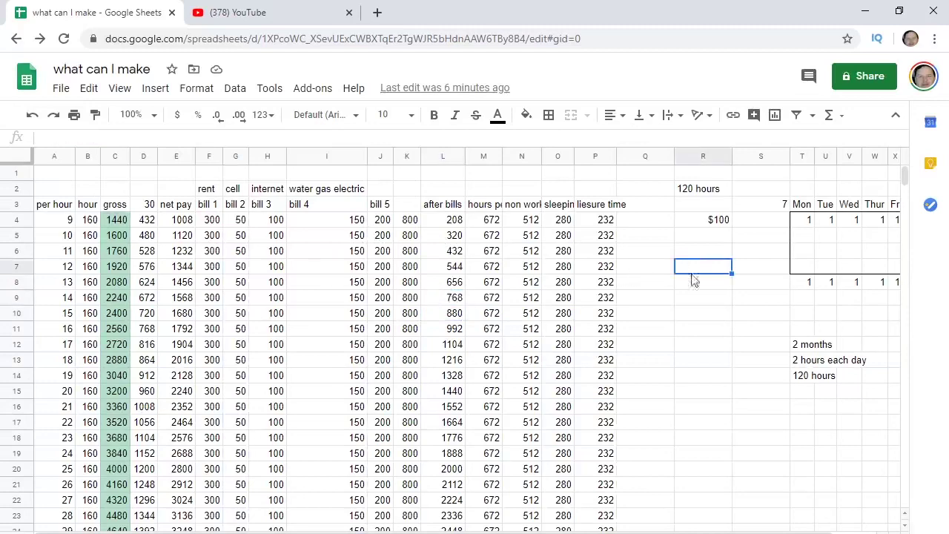
# - Inspect row 4's hours, gross, 30% deduction, net pay, bill 5 and after-bills cells, and highlight the 15 per hour row for comparison
pyautogui.click(96, 221)
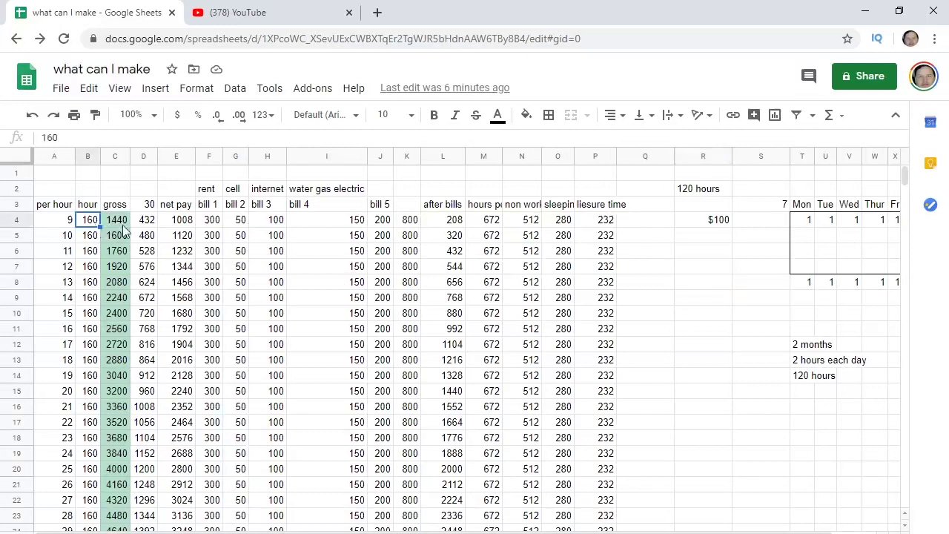
pyautogui.click(122, 224)
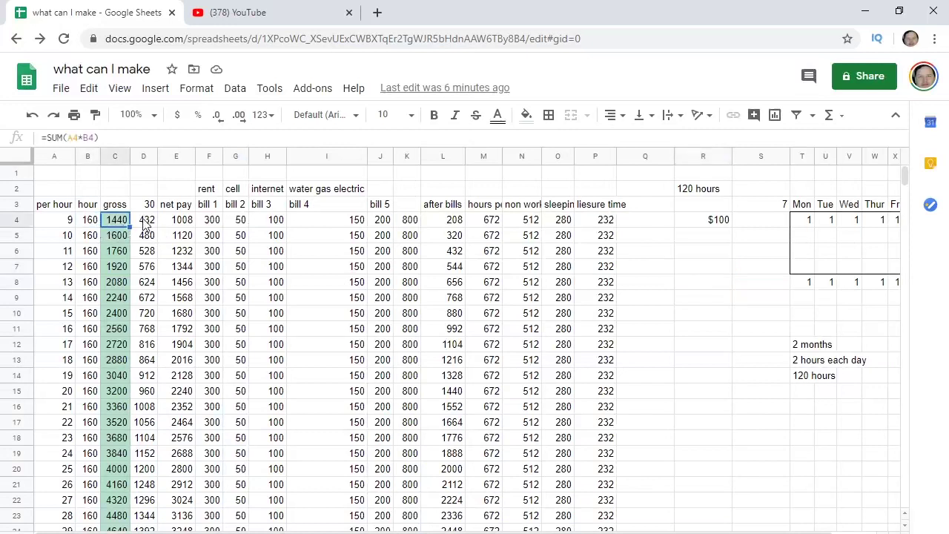
pyautogui.click(146, 223)
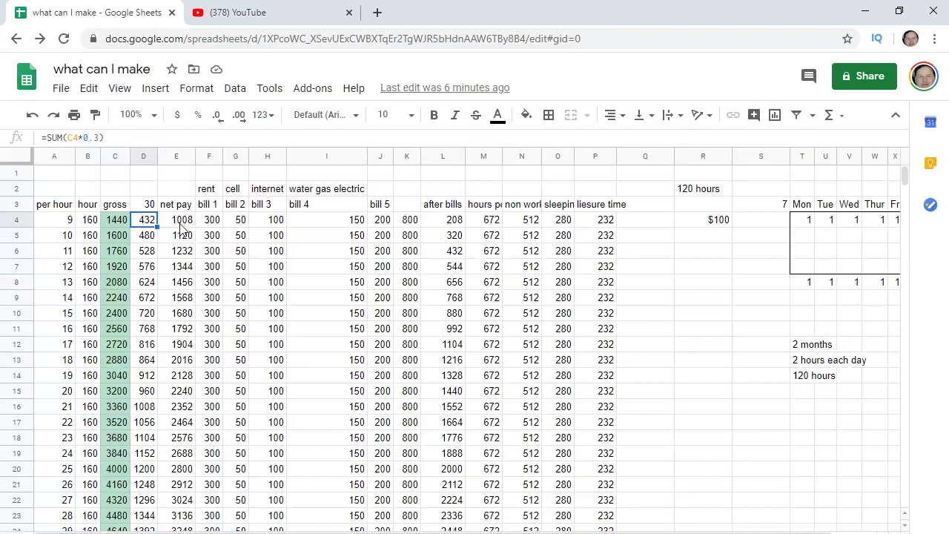
pyautogui.click(180, 222)
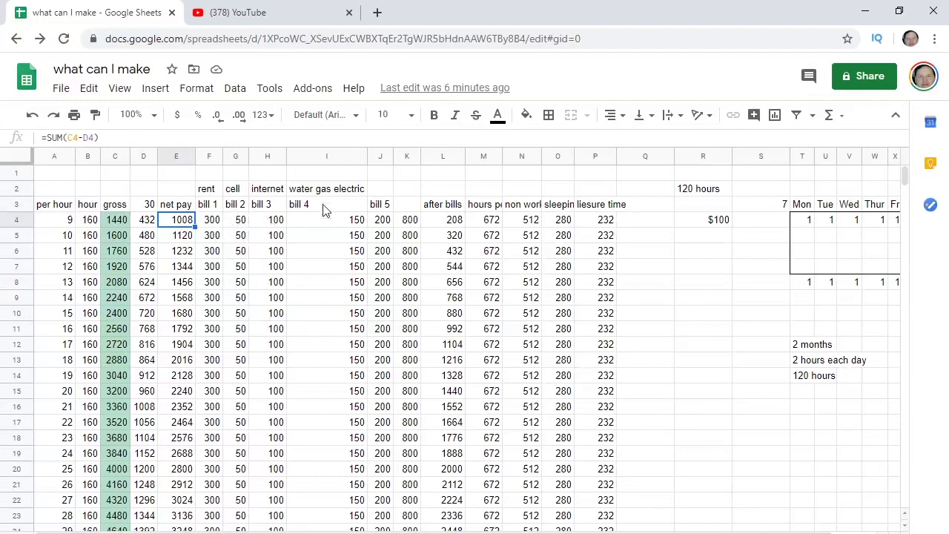
pyautogui.click(381, 220)
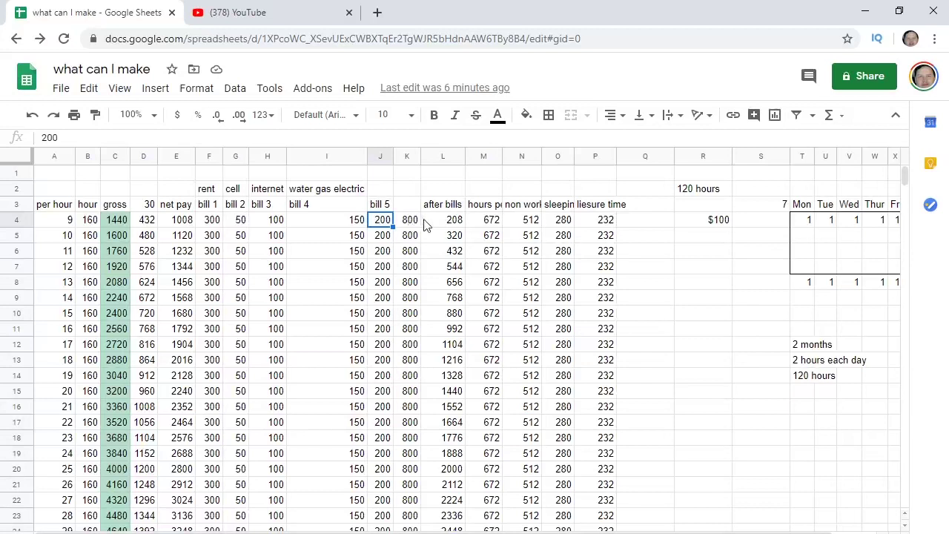
pyautogui.click(450, 224)
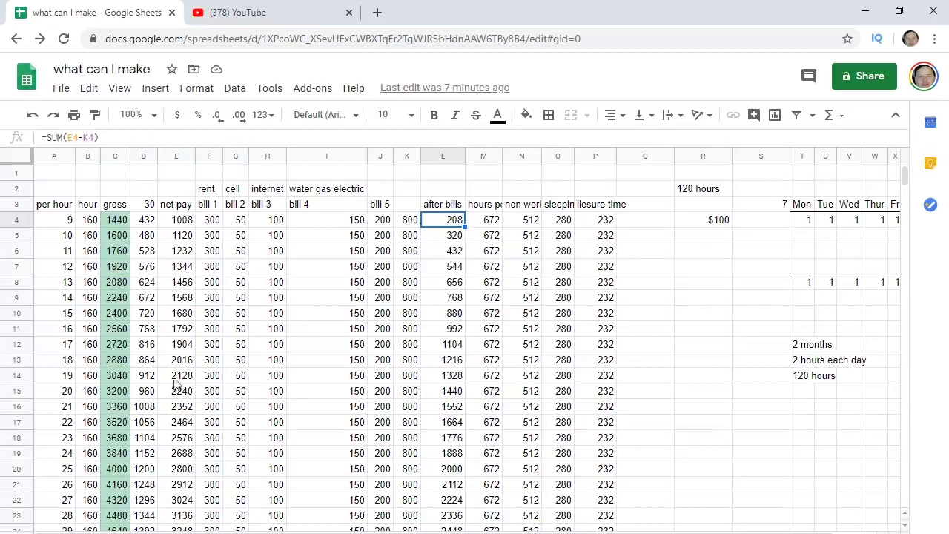
pyautogui.click(15, 309)
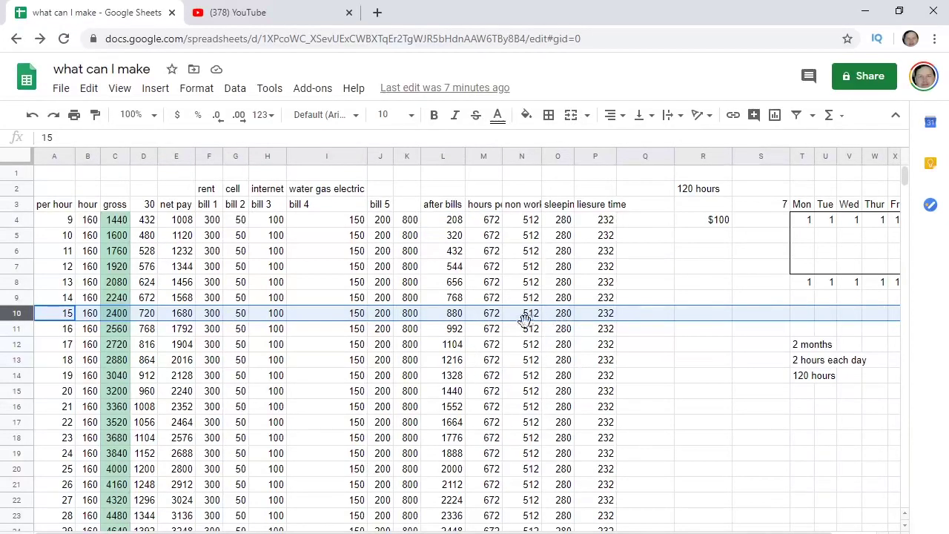
# - Inspect row 4's total hours, non-work, sleeping and leisure time cells to see how leisure time is calculated
pyautogui.click(492, 221)
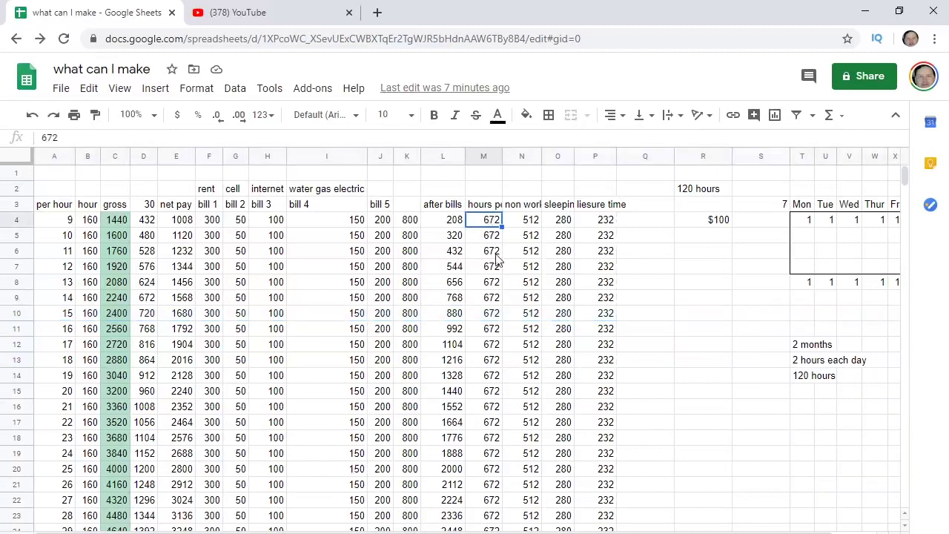
pyautogui.click(522, 221)
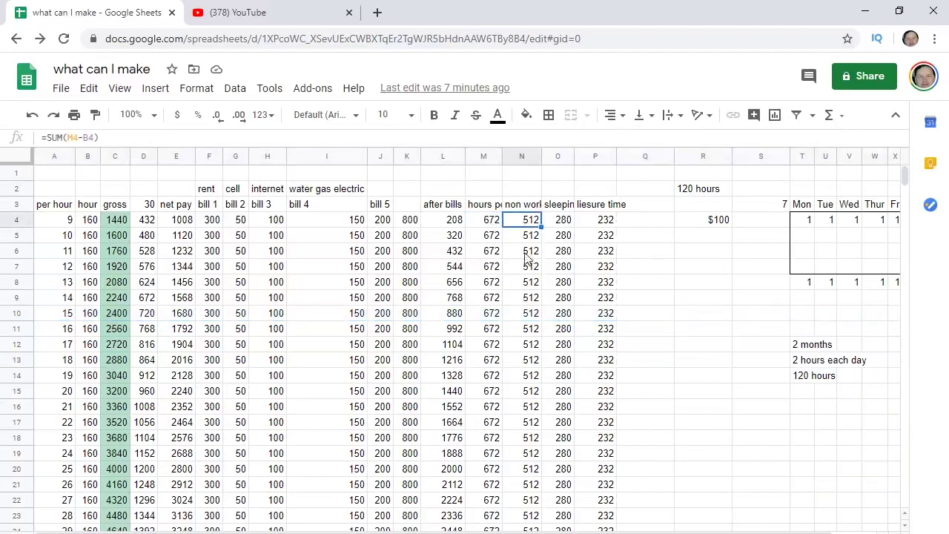
pyautogui.click(562, 225)
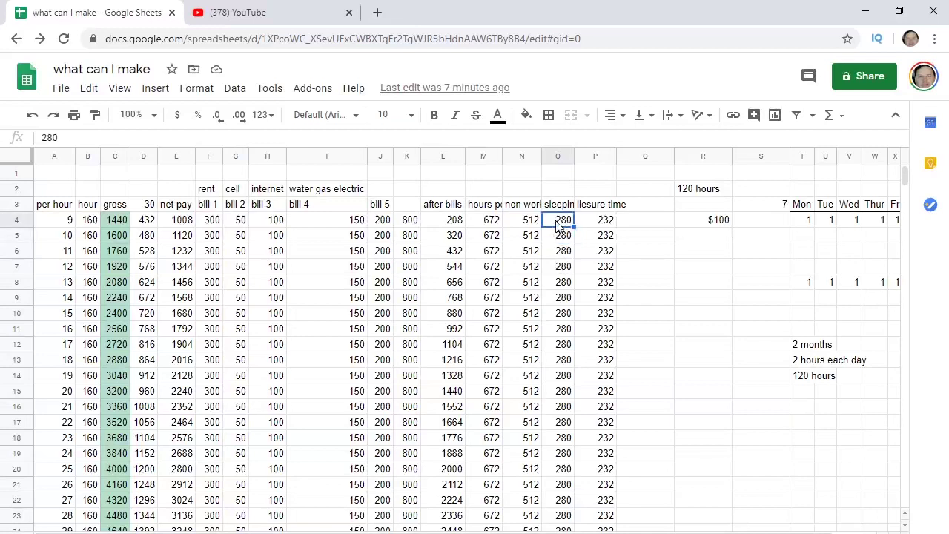
pyautogui.click(598, 223)
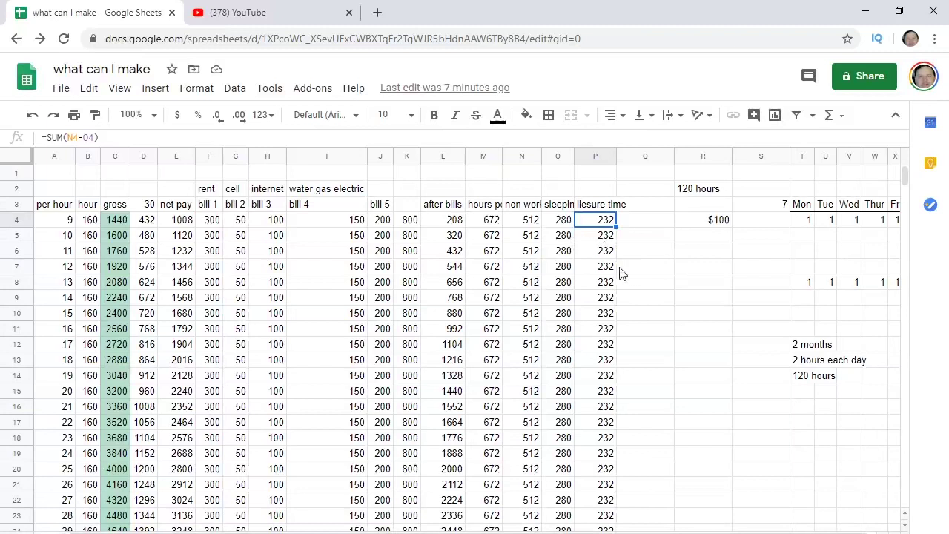
pyautogui.click(563, 222)
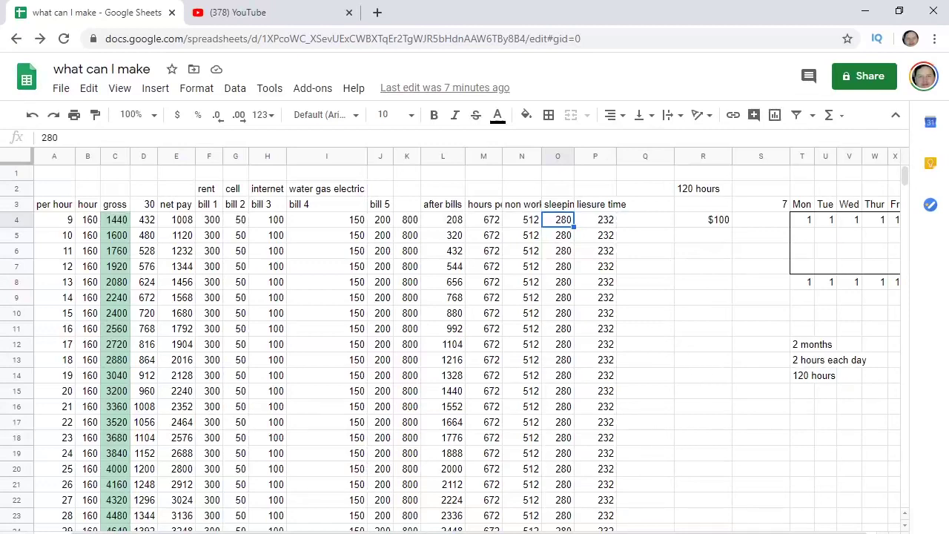
# - Examine the Monday-to-Sunday schedule grid and the notes on months and daily hours beneath it
pyautogui.hscroll(2, 689, 396)
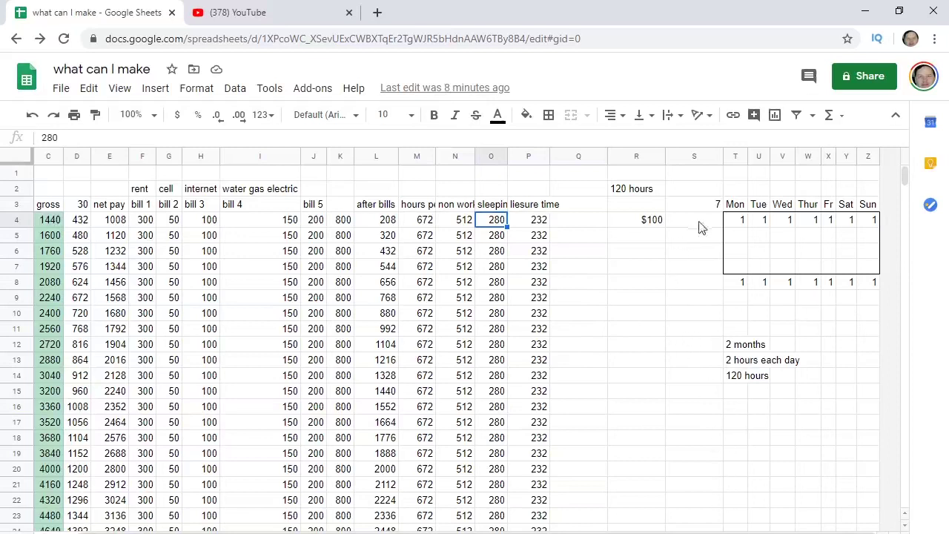
pyautogui.click(701, 268)
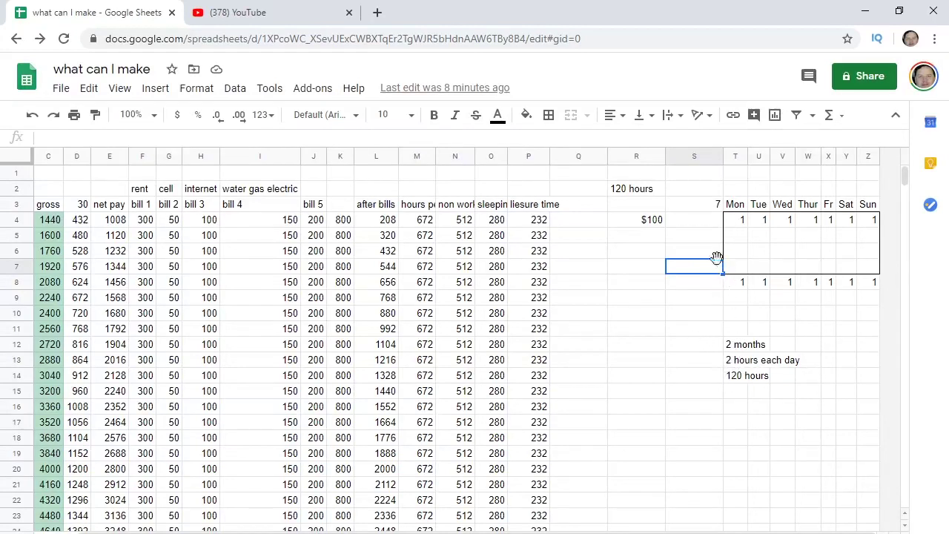
pyautogui.click(732, 316)
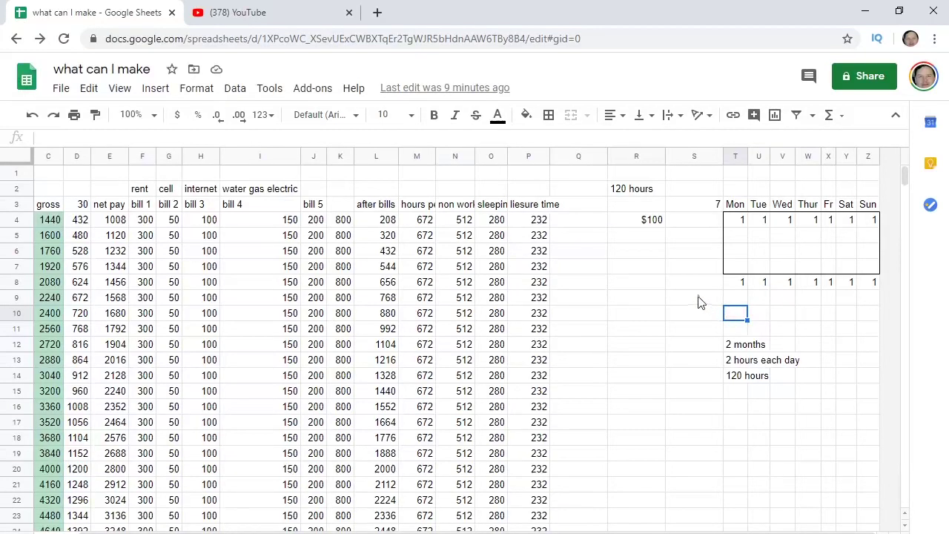
pyautogui.click(711, 286)
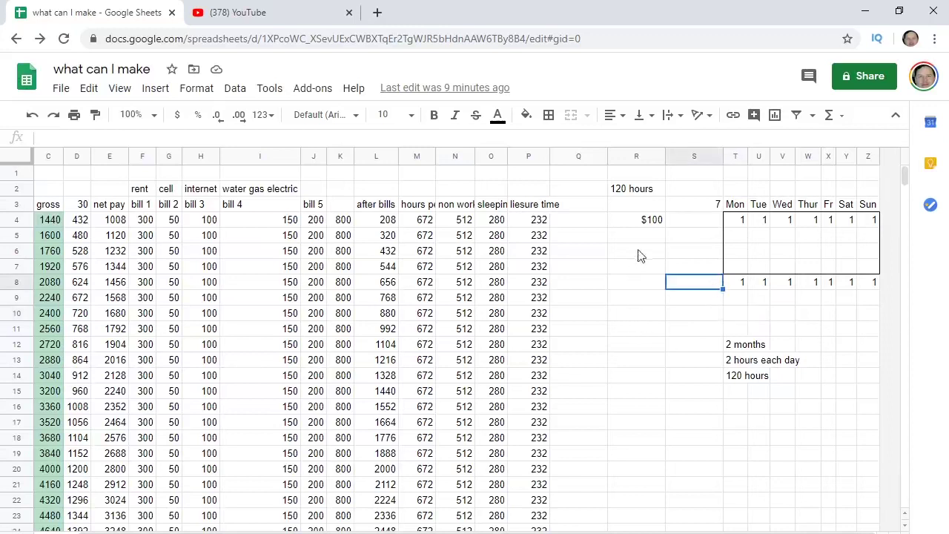
pyautogui.click(758, 315)
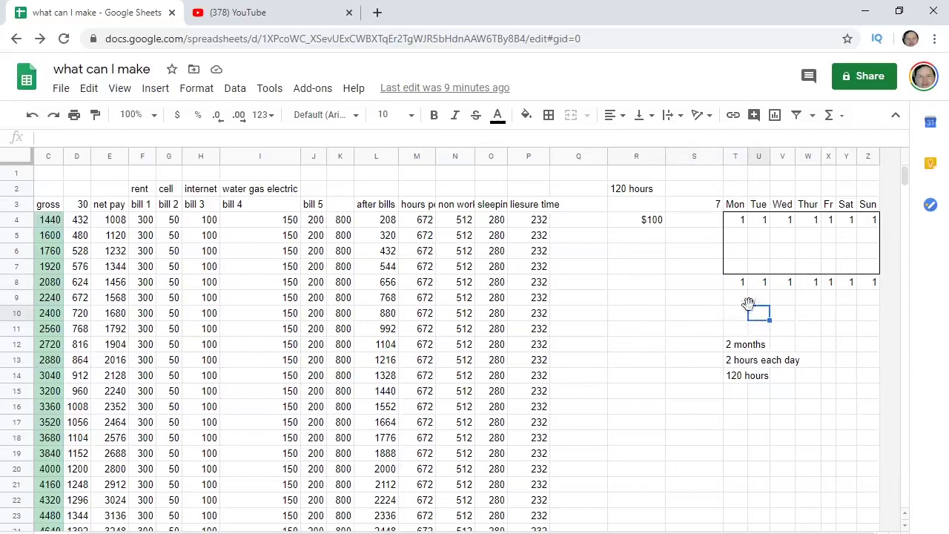
pyautogui.click(738, 235)
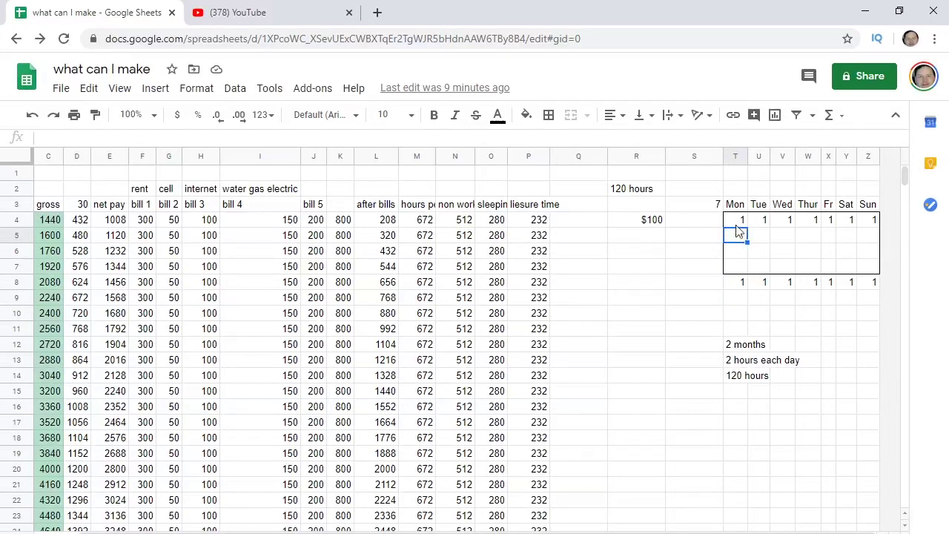
pyautogui.click(735, 263)
pyautogui.click(729, 300)
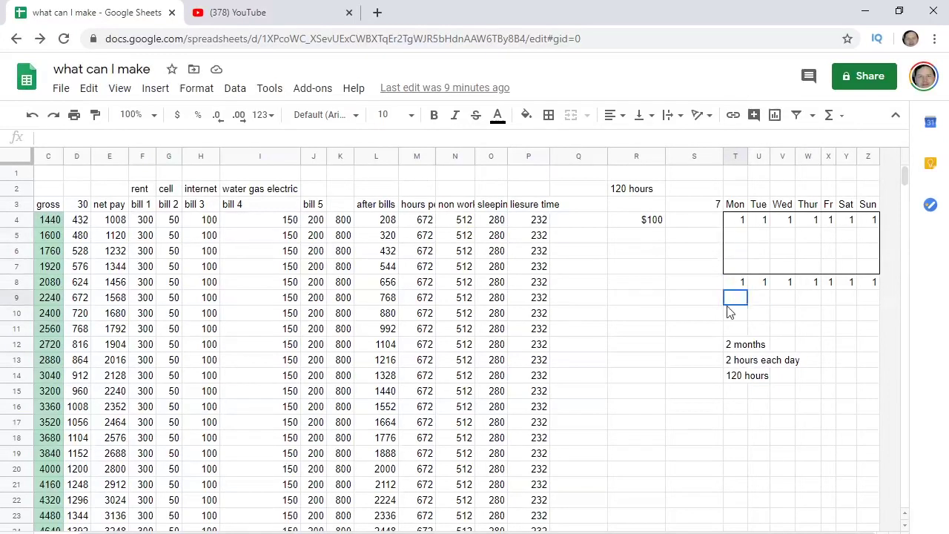
pyautogui.click(741, 224)
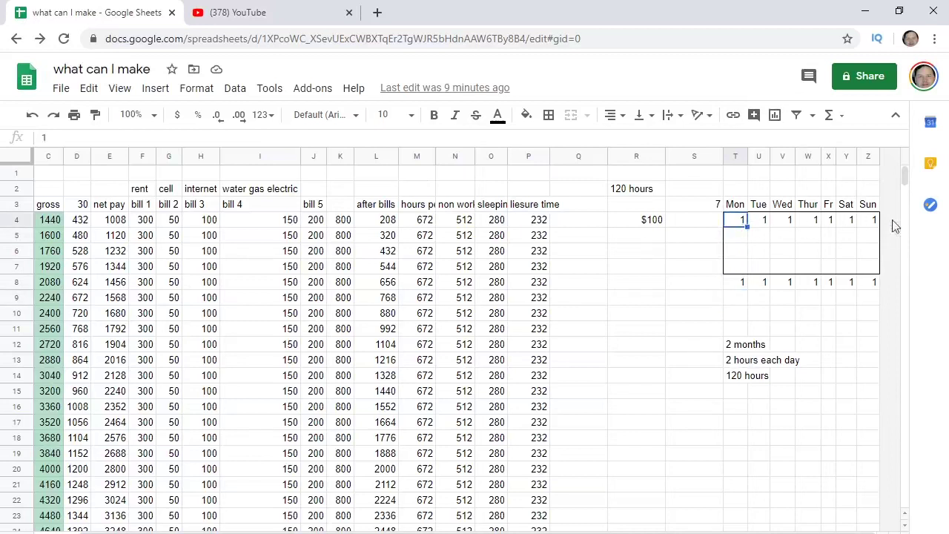
# - Enter 1 hour for every day from Monday to Sunday in row 5 of the weekly schedule grid
pyautogui.click(741, 243)
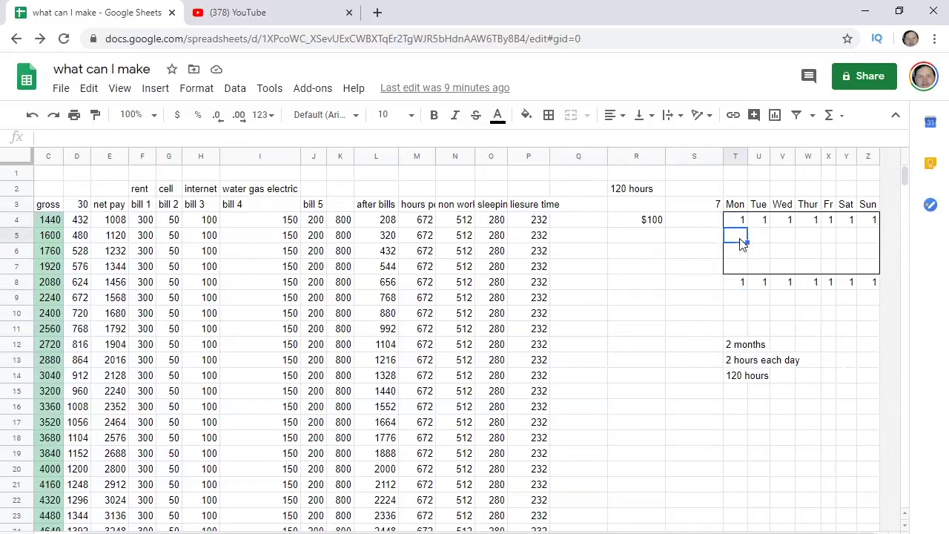
pyautogui.write('1')
pyautogui.press('Tab')
pyautogui.write('1')
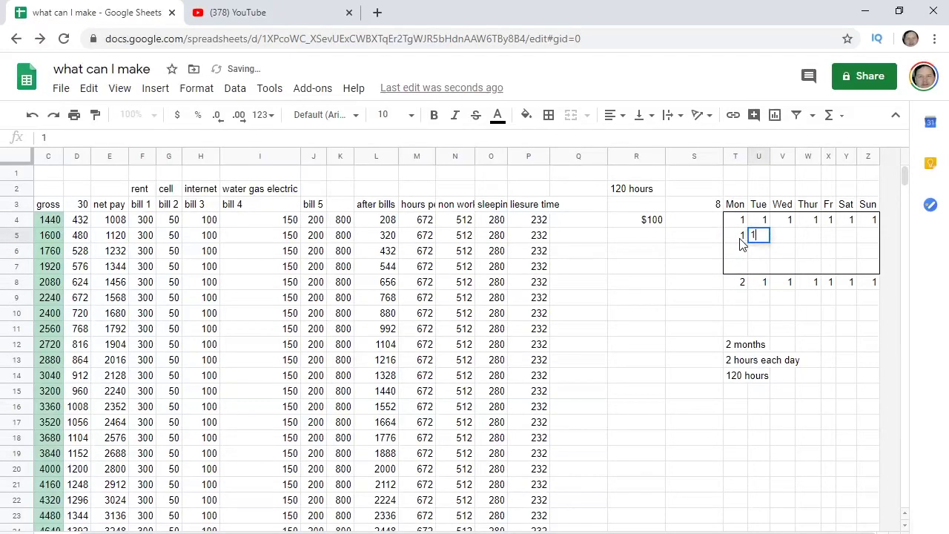
pyautogui.press('Tab')
pyautogui.write('1')
pyautogui.press('Tab')
pyautogui.write('1')
pyautogui.press('Tab')
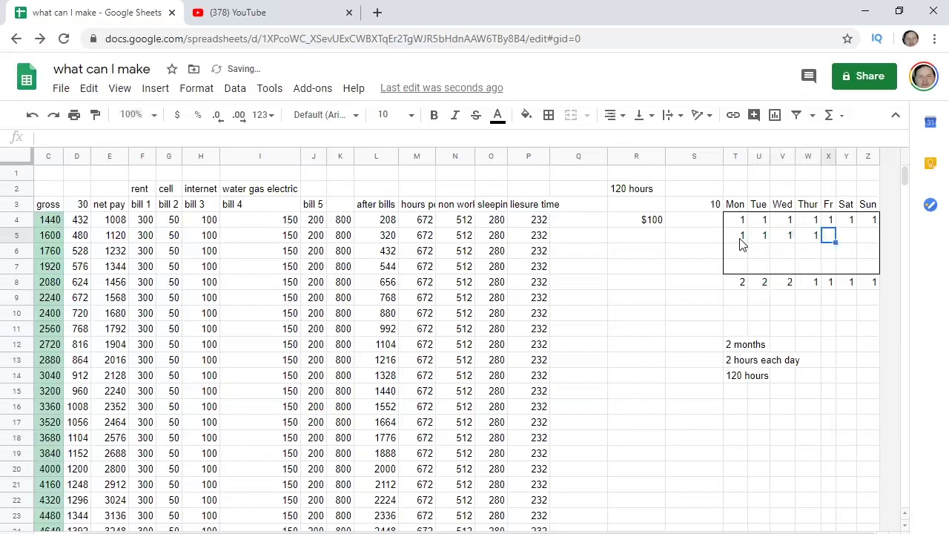
pyautogui.write('1')
pyautogui.press('Tab')
pyautogui.write('1')
pyautogui.press('Tab')
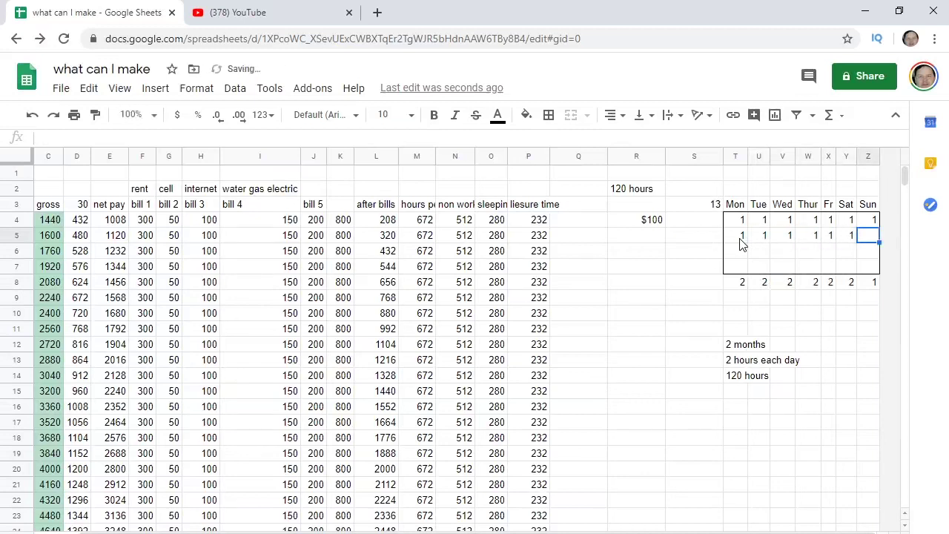
pyautogui.write('1')
pyautogui.press('Return')
# - Enter 1 for Monday in row 6 and for every day from Monday to Sunday in row 7 of the schedule grid
pyautogui.press('Left')
pyautogui.press('Left')
pyautogui.press('Left')
pyautogui.press('Left')
pyautogui.press('Left')
pyautogui.press('Left')
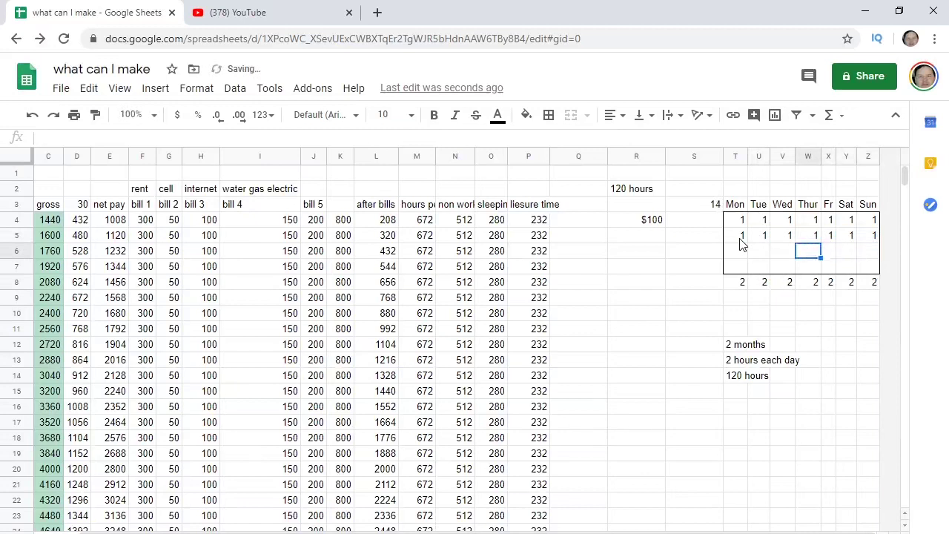
pyautogui.press('Down')
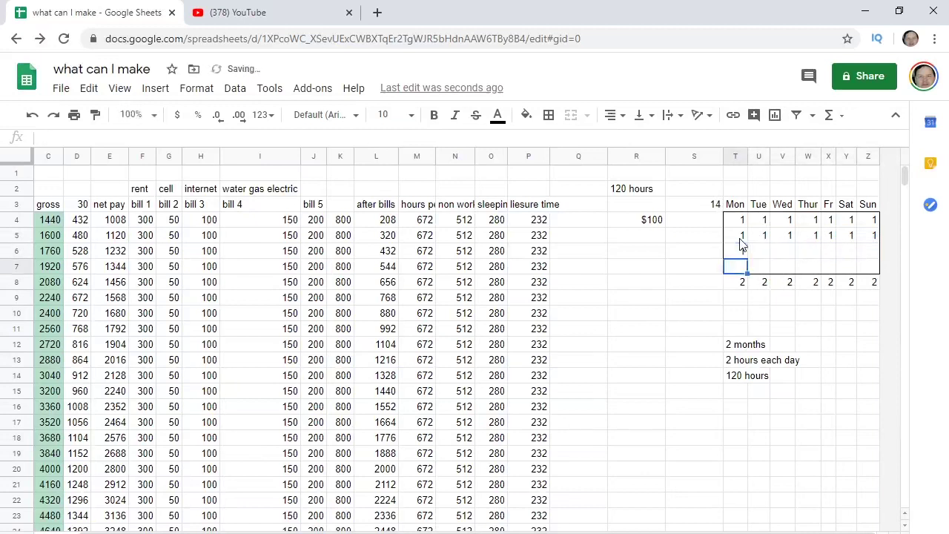
pyautogui.write('1')
pyautogui.press('Tab')
pyautogui.write('1')
pyautogui.press('Tab')
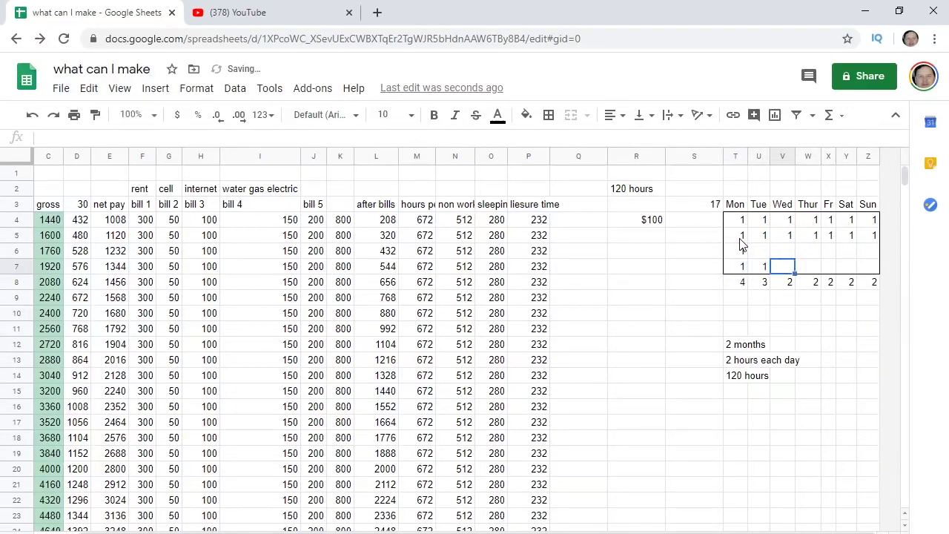
pyautogui.write('1')
pyautogui.press('Tab')
pyautogui.write('1')
pyautogui.press('Tab')
pyautogui.write('1')
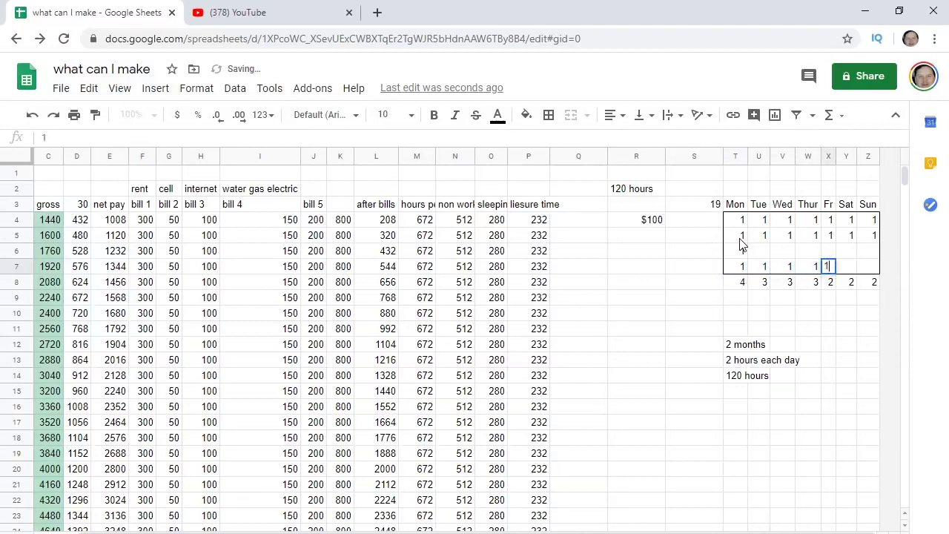
pyautogui.press('Tab')
pyautogui.write('1')
pyautogui.press('Tab')
pyautogui.write('1')
# - Fill the remaining row 6 cells of the schedule grid, Tuesday through Sunday, with 1 hour each
pyautogui.press('Up')
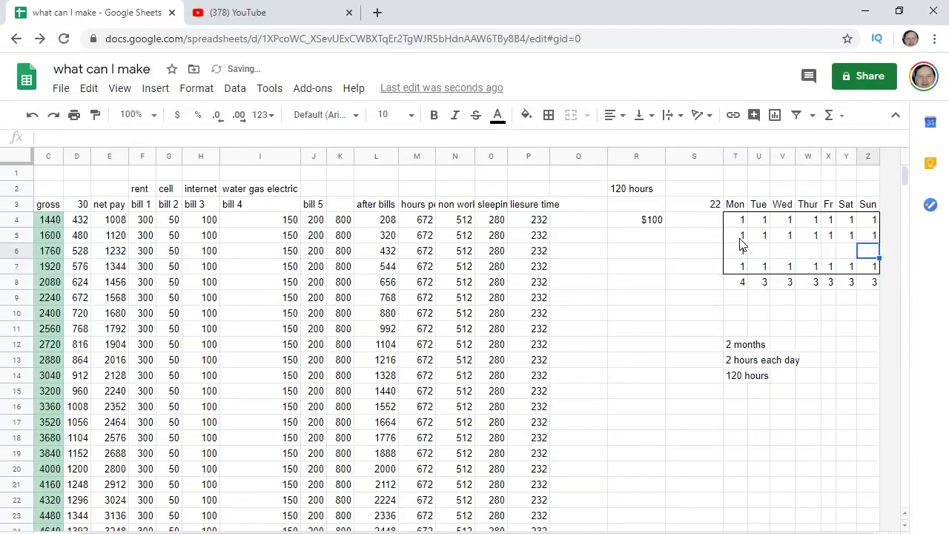
pyautogui.write('1')
pyautogui.press('Left')
pyautogui.write('1')
pyautogui.press('Left')
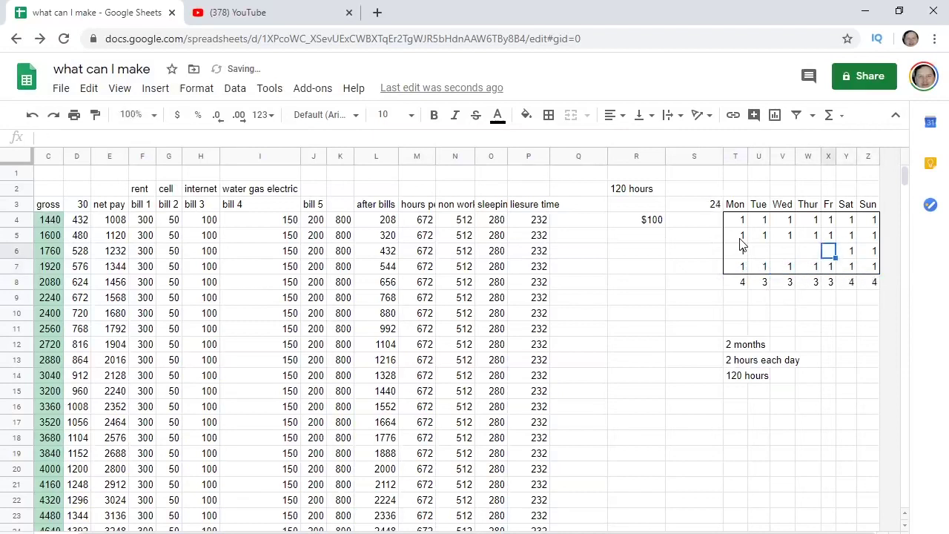
pyautogui.write('1')
pyautogui.press('Left')
pyautogui.write('1')
pyautogui.press('Left')
pyautogui.write('1')
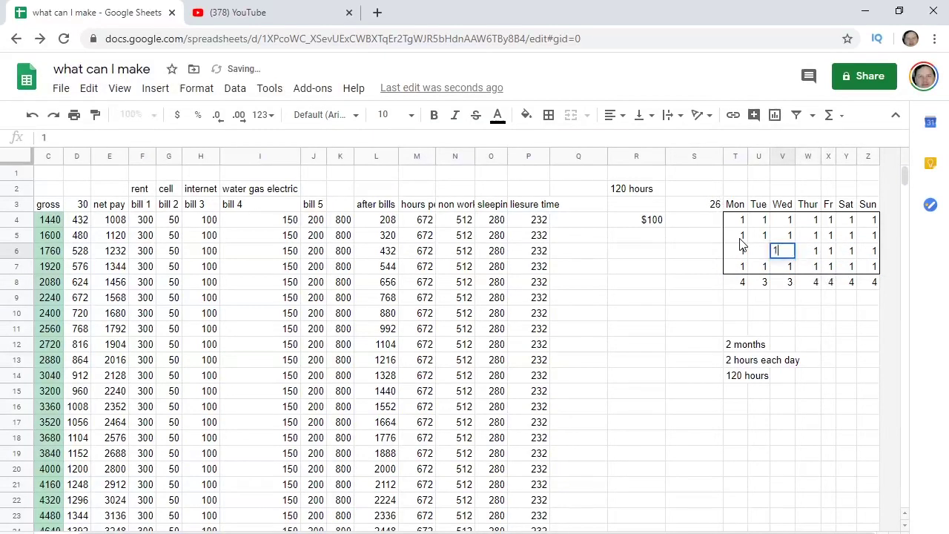
pyautogui.press('Left')
pyautogui.write('1')
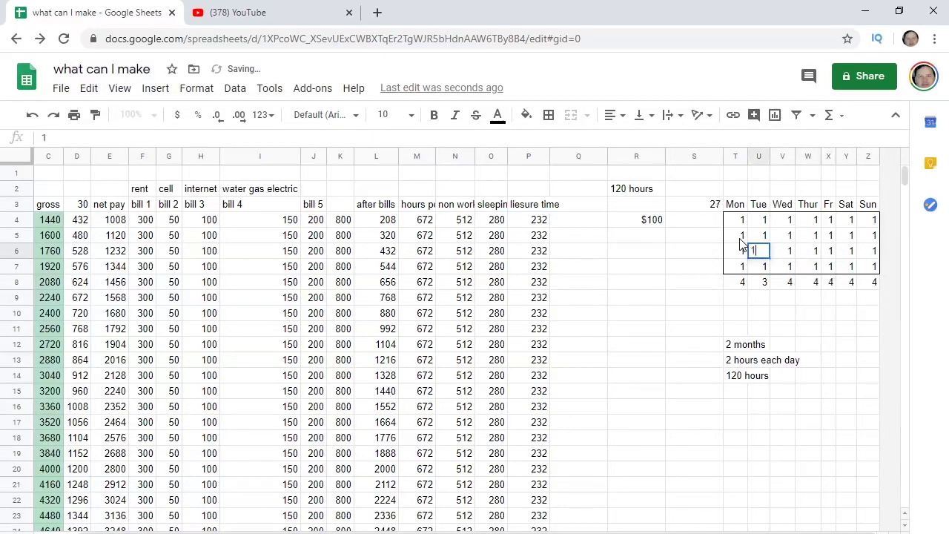
pyautogui.click(653, 256)
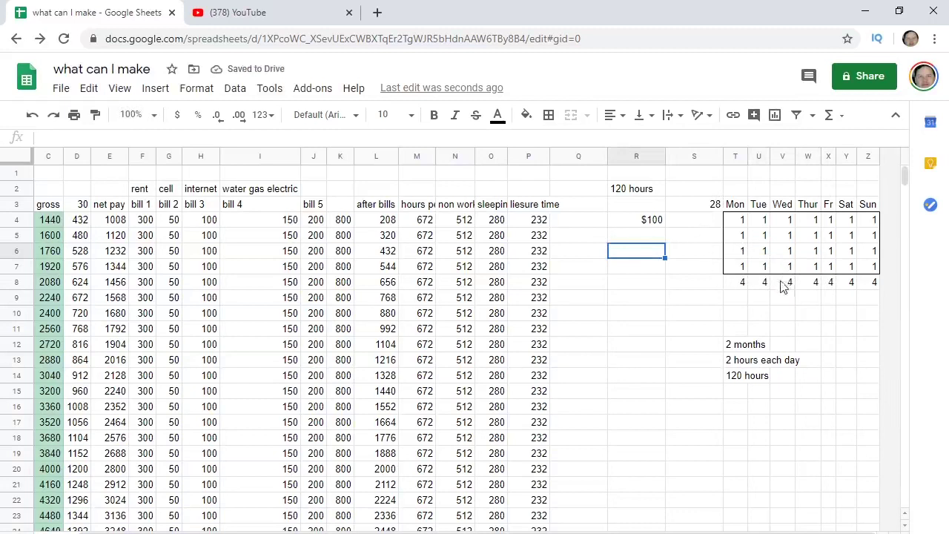
pyautogui.click(713, 299)
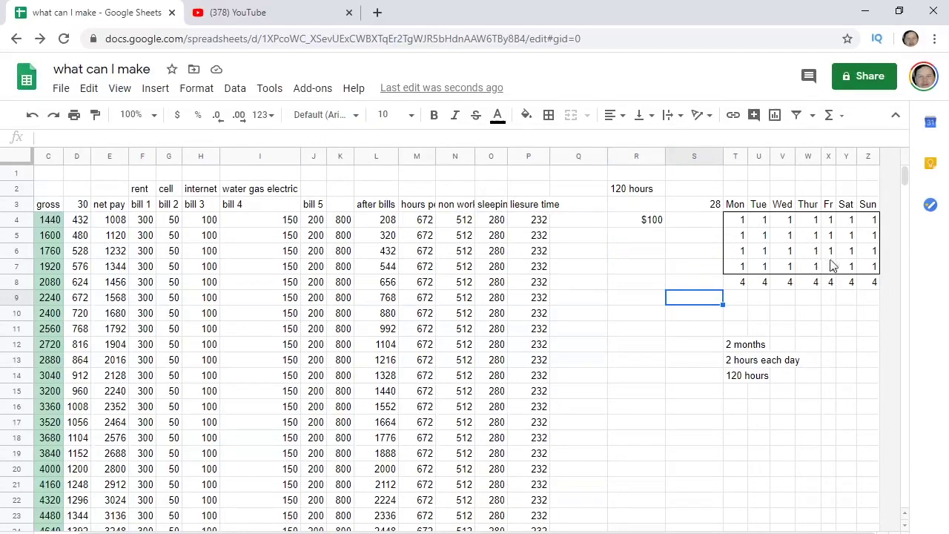
# - Set Saturday to 6 hours and Sunday to 4 hours in row 4 of the schedule grid
pyautogui.click(851, 236)
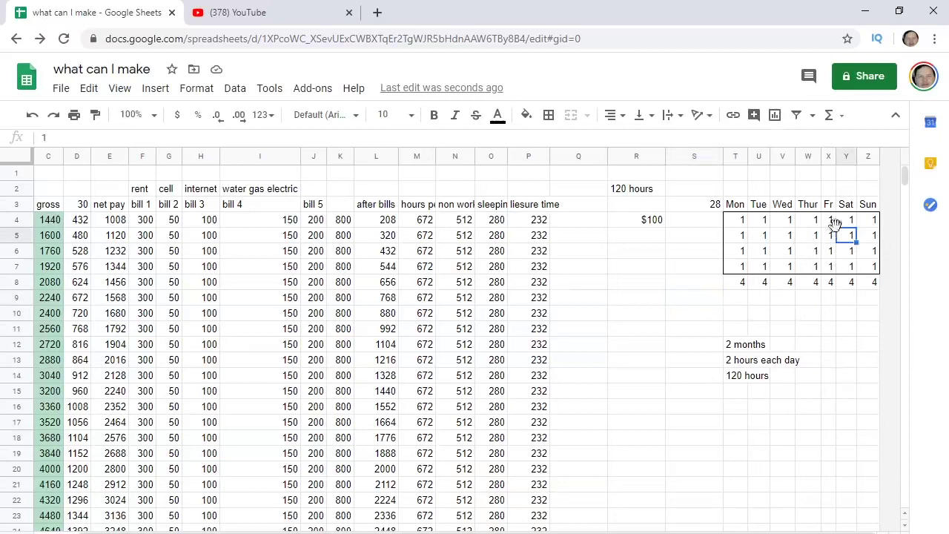
pyautogui.press('Up')
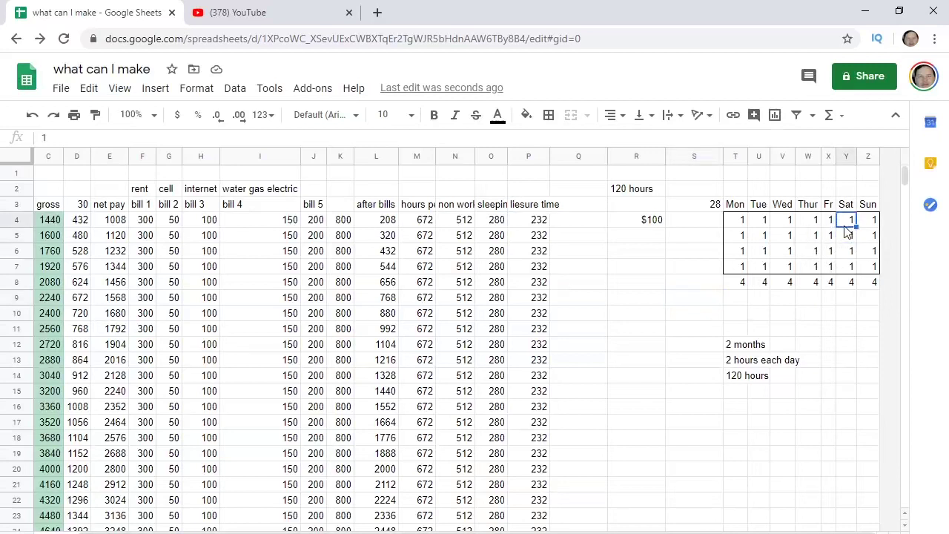
pyautogui.write('6')
pyautogui.press('Tab')
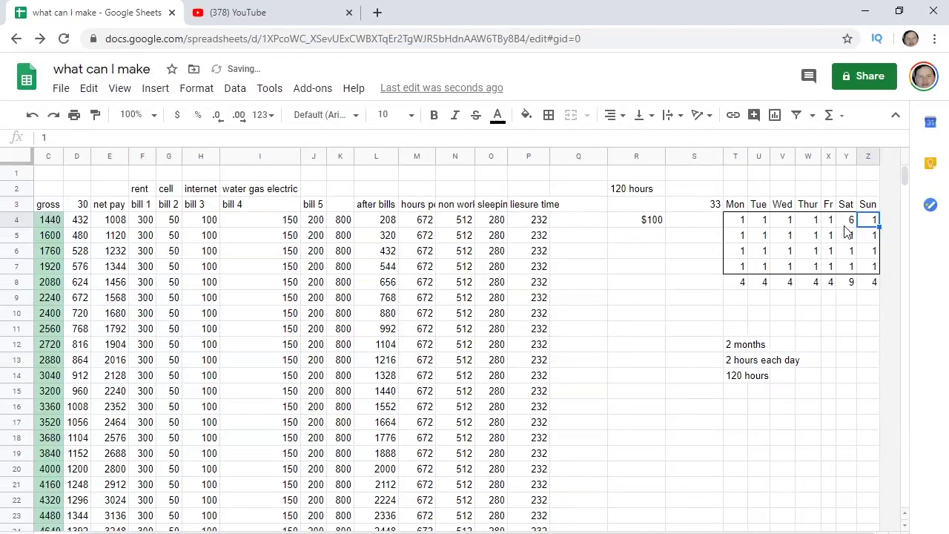
pyautogui.write('4')
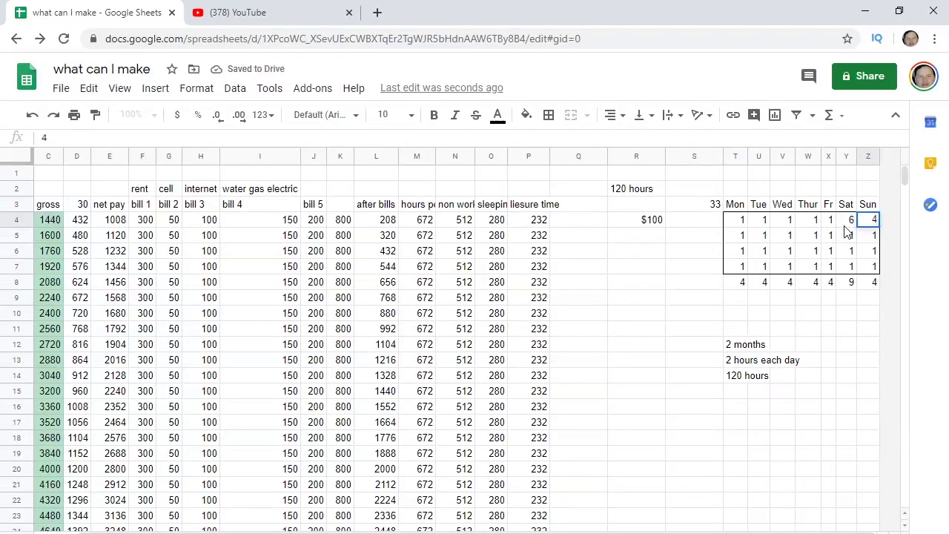
# - Change row 4 of the schedule grid to 4 hours on Saturday and 6 hours on Sunday
pyautogui.click(847, 235)
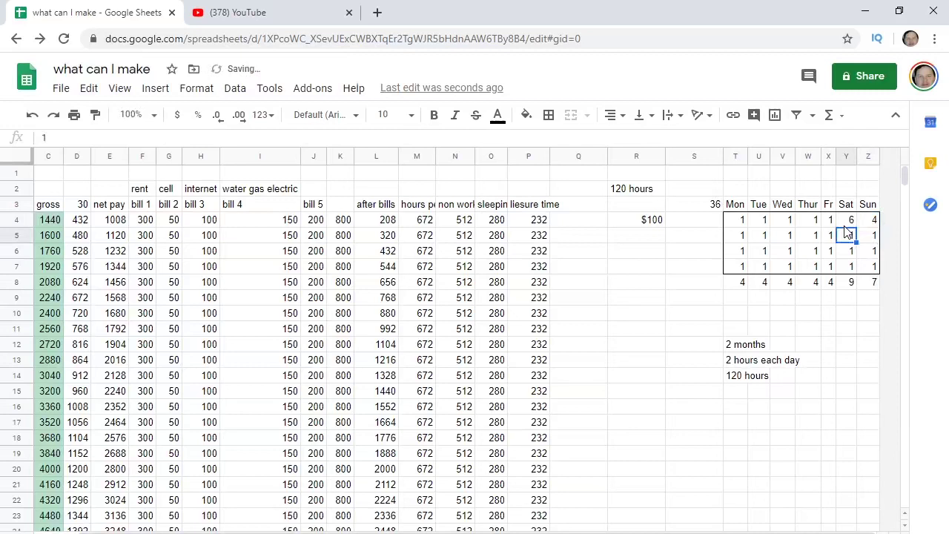
pyautogui.press('Up')
pyautogui.write('4')
pyautogui.press('Tab')
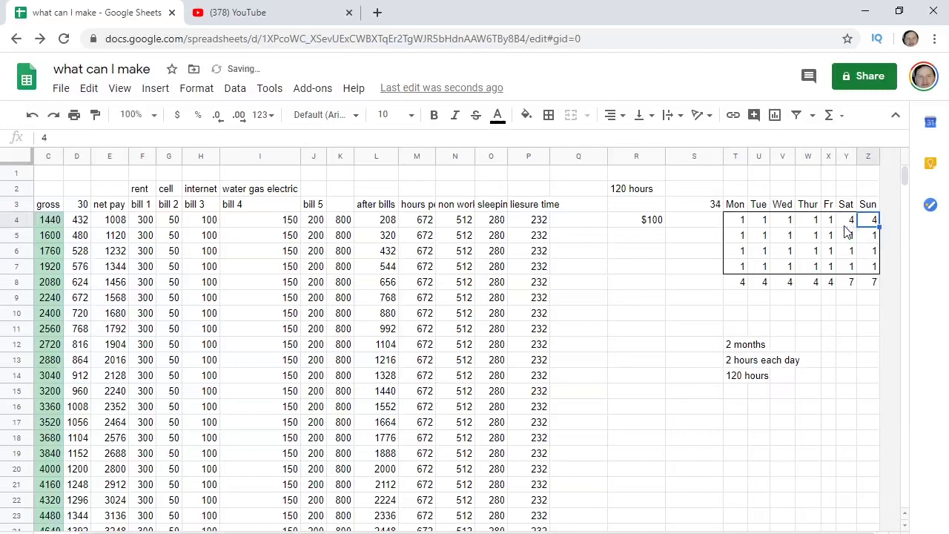
pyautogui.write('6')
pyautogui.press('Return')
# - Set Friday to 2 hours and Monday through Thursday to 0 in row 4 of the schedule grid
pyautogui.press('Left')
pyautogui.press('Up')
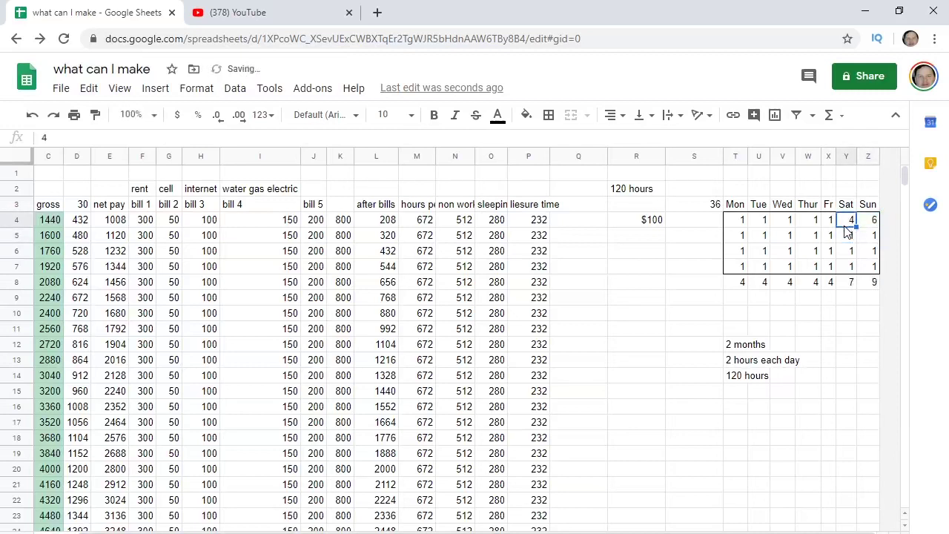
pyautogui.press('Left')
pyautogui.write('2')
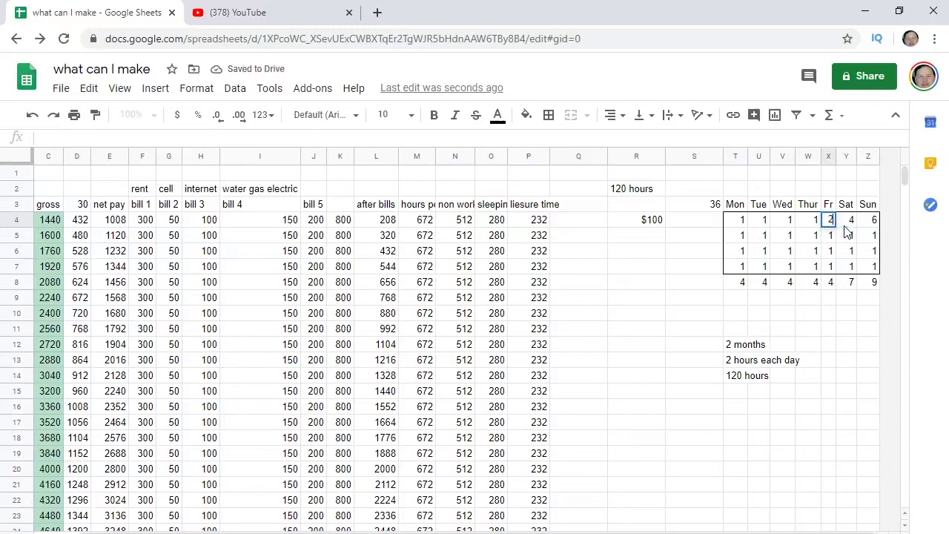
pyautogui.press('Left')
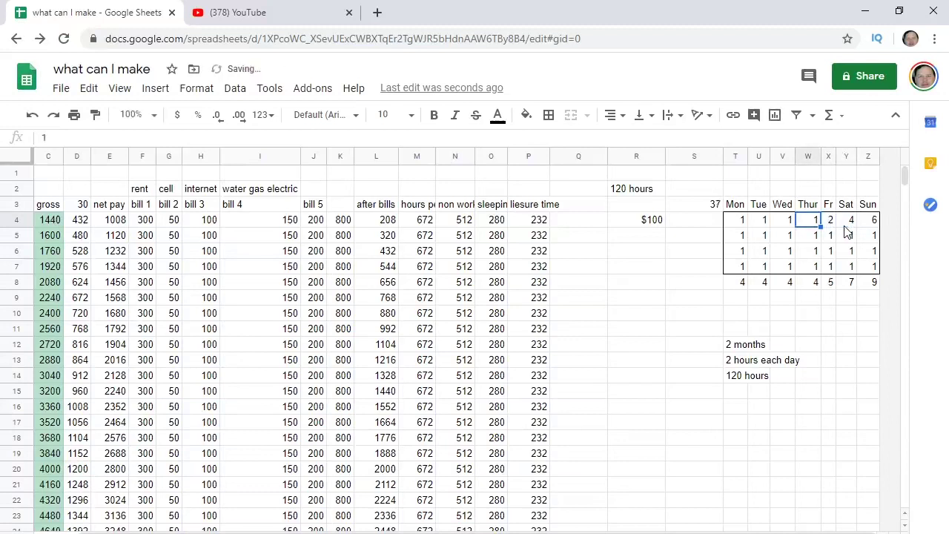
pyautogui.write('0')
pyautogui.press('Left')
pyautogui.write('0')
pyautogui.press('Left')
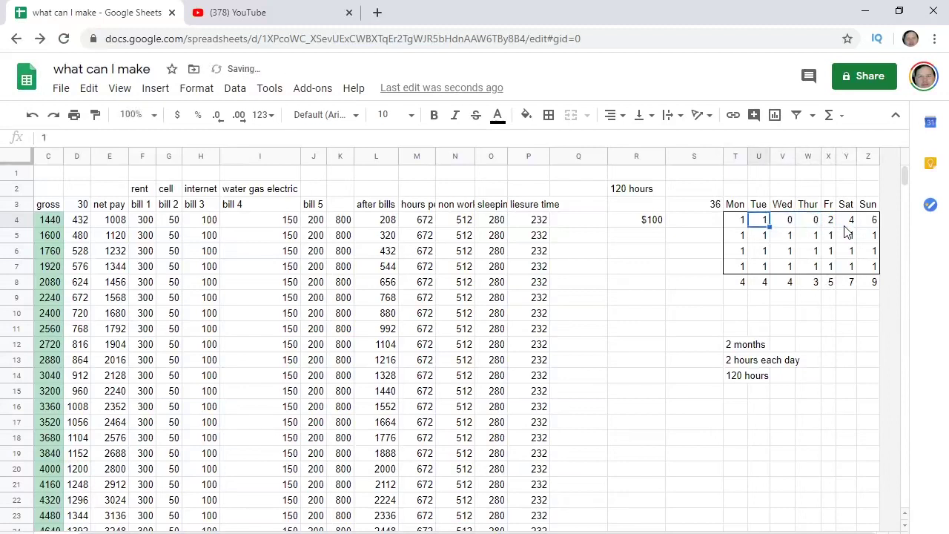
pyautogui.write('0')
pyautogui.press('Left')
pyautogui.write('0')
# - Set Monday through Thursday to 0 hours in row 5 of the schedule grid
pyautogui.press('Down')
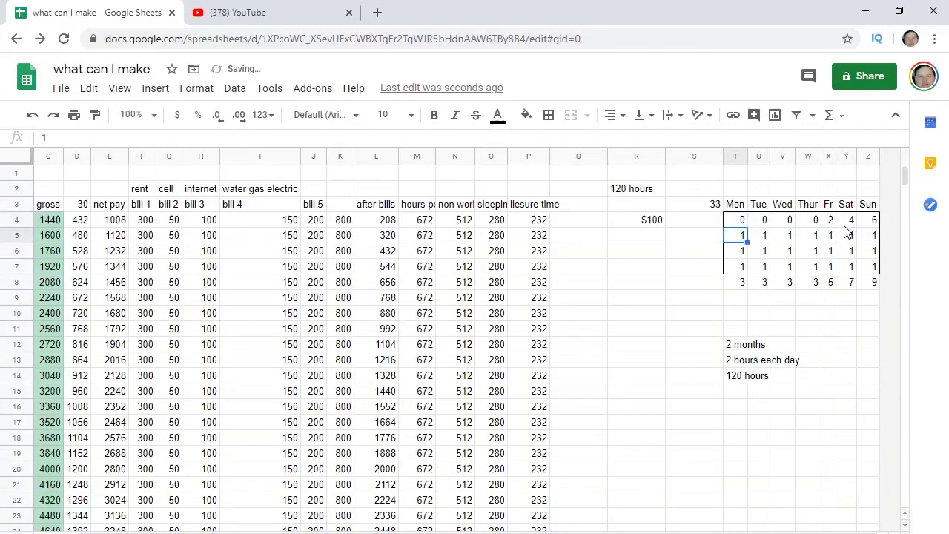
pyautogui.write('0')
pyautogui.press('Right')
pyautogui.write('0')
pyautogui.press('Right')
pyautogui.write('0')
pyautogui.press('Right')
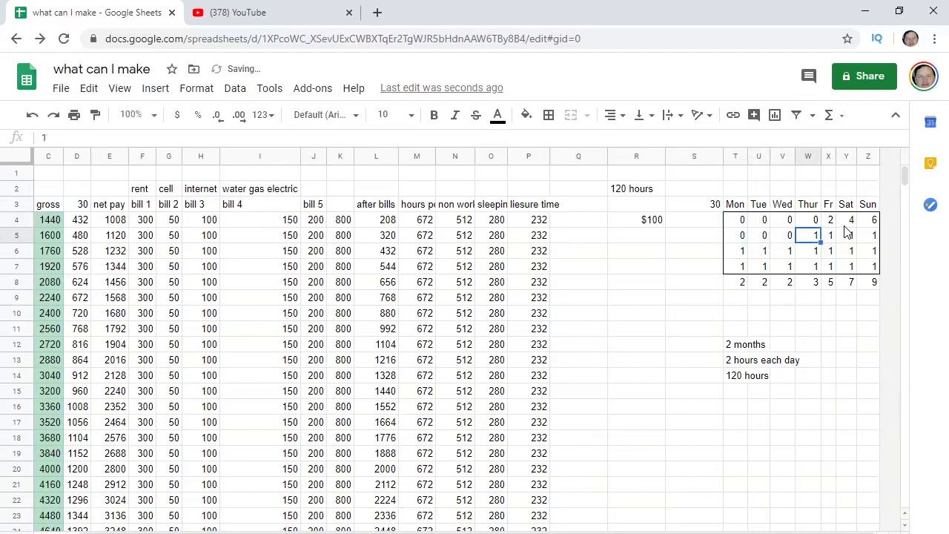
pyautogui.write('0')
# - Set row 5 of the schedule grid to 2 hours on Friday, 4 on Saturday and 6 on Sunday
pyautogui.press('Right')
pyautogui.write('2')
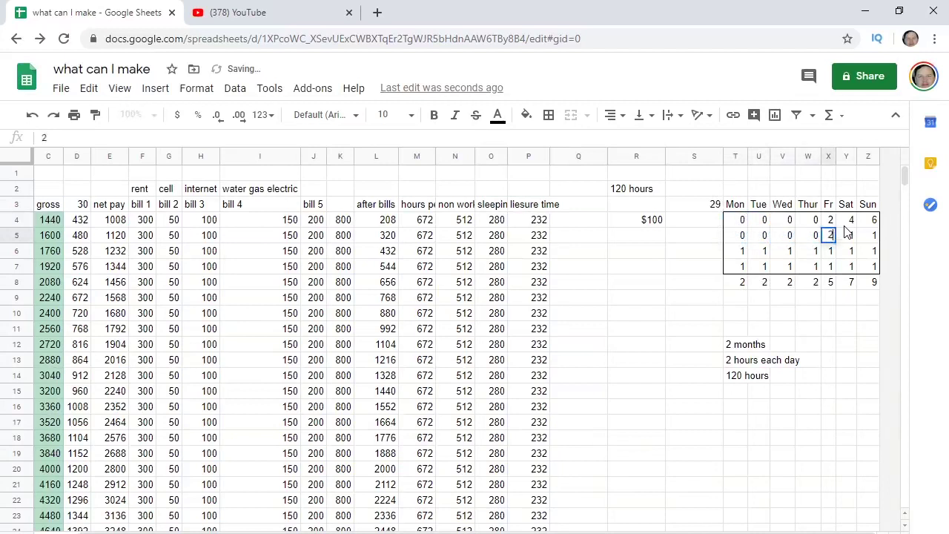
pyautogui.press('Right')
pyautogui.write('4')
pyautogui.press('Right')
pyautogui.write('6')
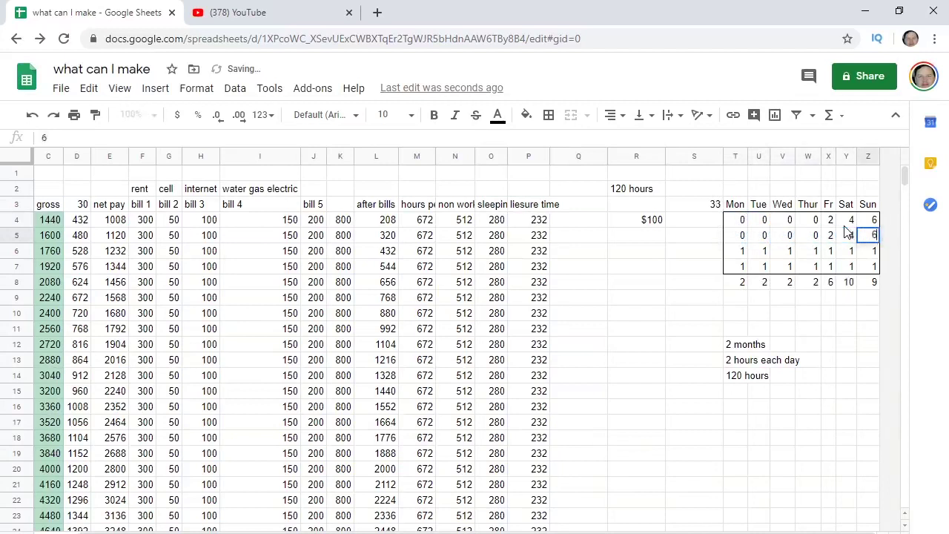
pyautogui.press('Return')
# - Set Monday through Thursday to 0 hours in row 6 of the schedule grid
pyautogui.press('Left')
pyautogui.press('Left')
pyautogui.press('Left')
pyautogui.press('Left')
pyautogui.press('Left')
pyautogui.press('Left')
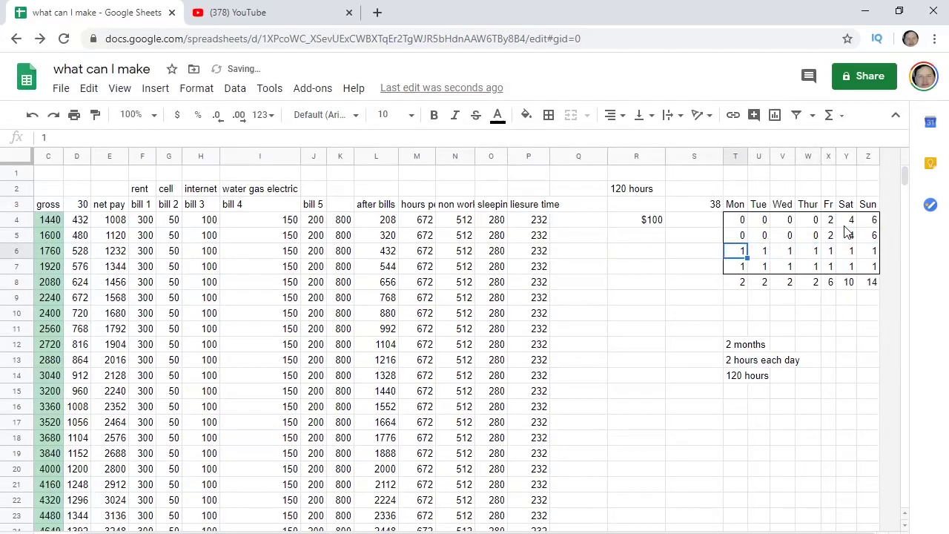
pyautogui.write('0')
pyautogui.press('Right')
pyautogui.write('0')
pyautogui.press('Right')
pyautogui.write('0')
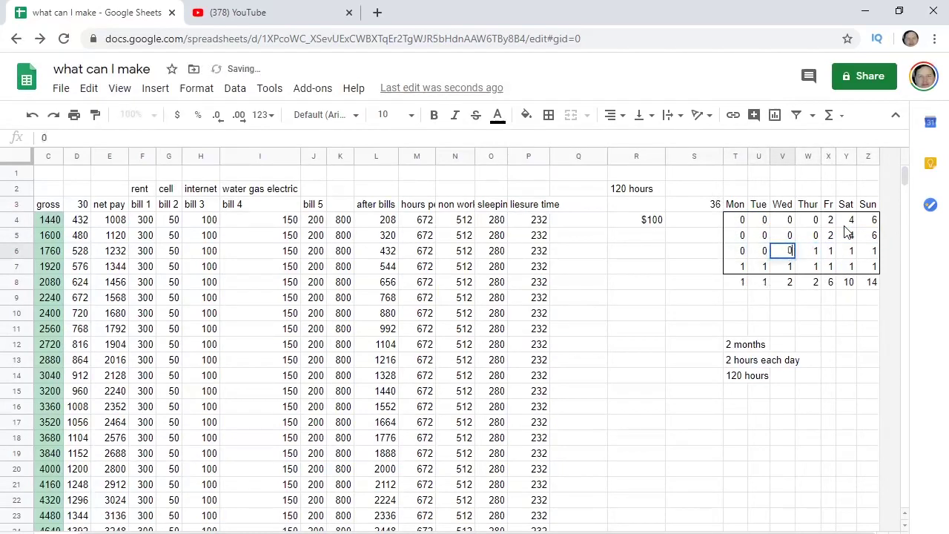
pyautogui.press('Right')
pyautogui.write('0')
# - Set row 6 of the schedule grid to 2 hours on Friday, 4 on Saturday and 6 on Sunday
pyautogui.press('Right')
pyautogui.write('2')
pyautogui.press('Right')
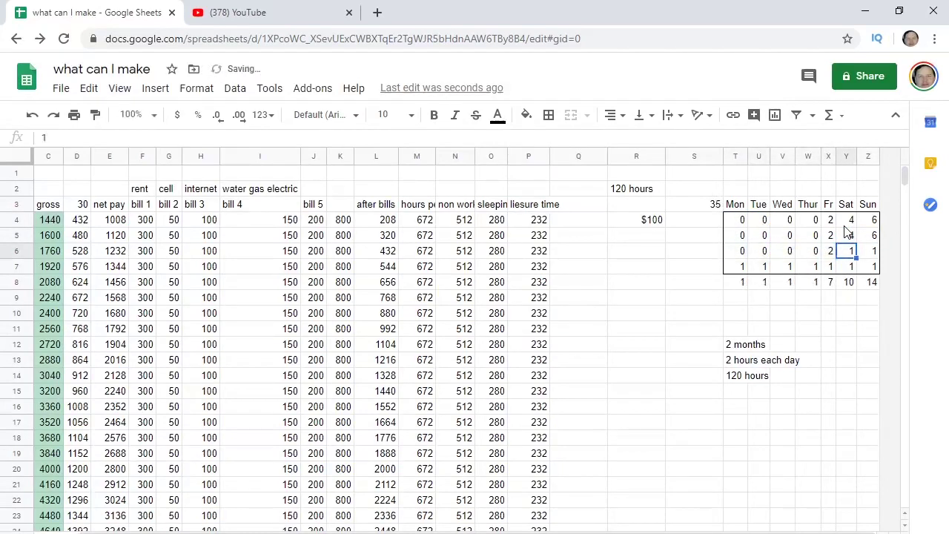
pyautogui.write('4')
pyautogui.press('Right')
pyautogui.write('6')
pyautogui.press('Return')
# - Set Monday through Thursday to 0 hours in row 7 of the schedule grid
pyautogui.press('Left')
pyautogui.press('Left')
pyautogui.press('Left')
pyautogui.press('Left')
pyautogui.press('Left')
pyautogui.press('Left')
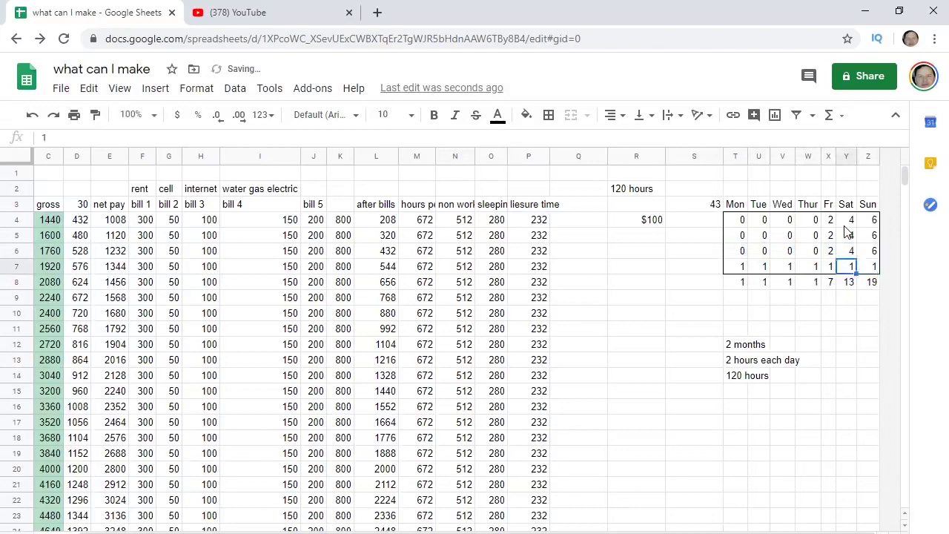
pyautogui.write('0')
pyautogui.press('Right')
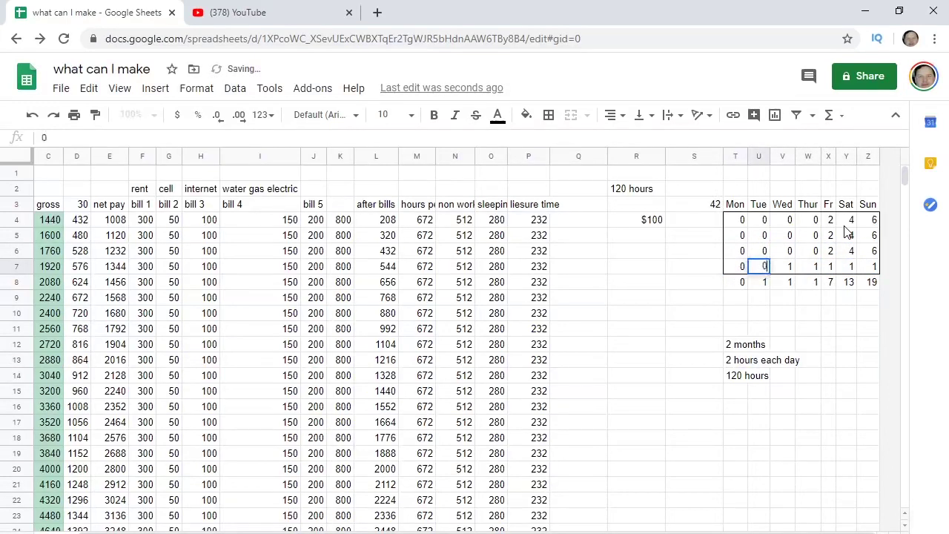
pyautogui.write('0')
pyautogui.press('Right')
pyautogui.write('0')
pyautogui.press('Right')
pyautogui.write('0')
pyautogui.press('Right')
# - Set row 7 of the schedule grid to 2 hours on Friday, 4 on Saturday and 6 on Sunday
pyautogui.write('2')
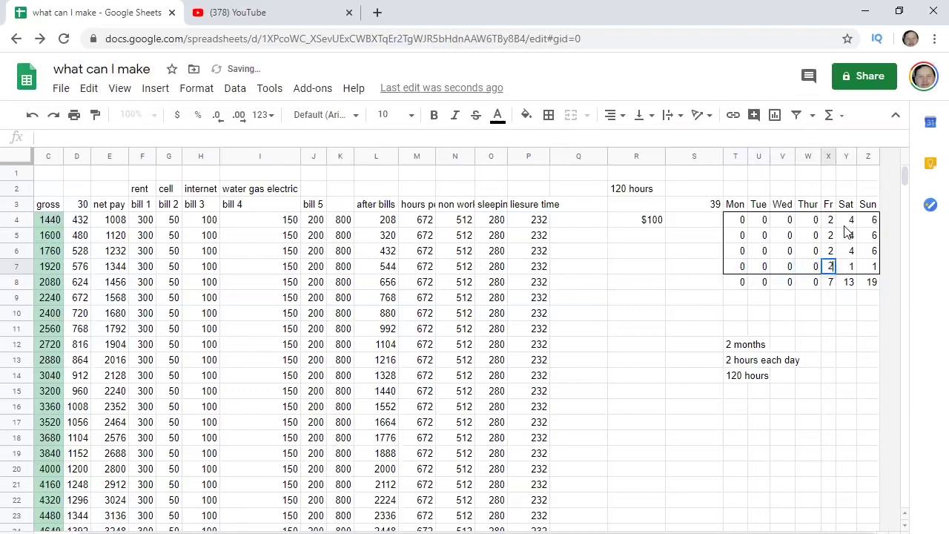
pyautogui.press('Tab')
pyautogui.write('4')
pyautogui.press('Tab')
pyautogui.write('6')
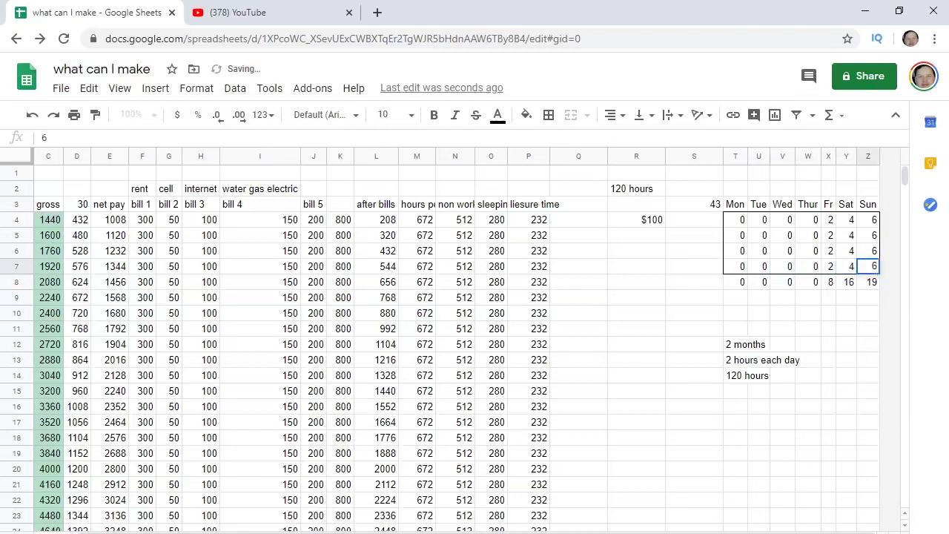
pyautogui.click(828, 314)
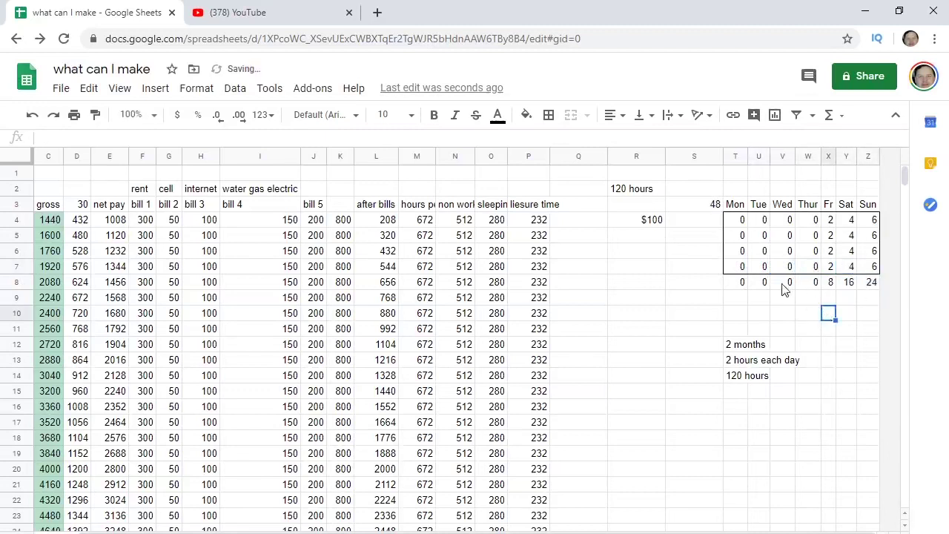
# - Examine the schedule grid's totals and the 15-per-hour budget row, from hourly pay across to leisure time
pyautogui.click(682, 288)
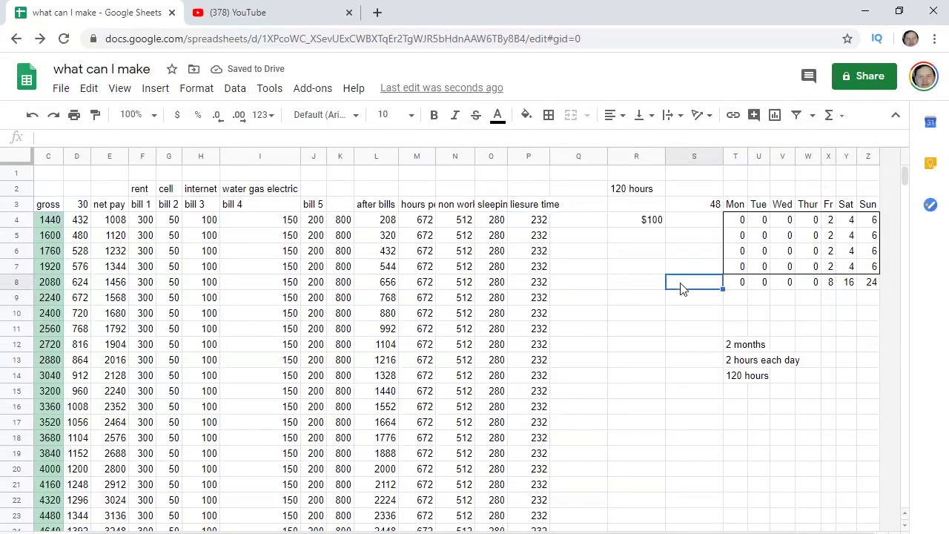
pyautogui.click(685, 237)
pyautogui.click(699, 220)
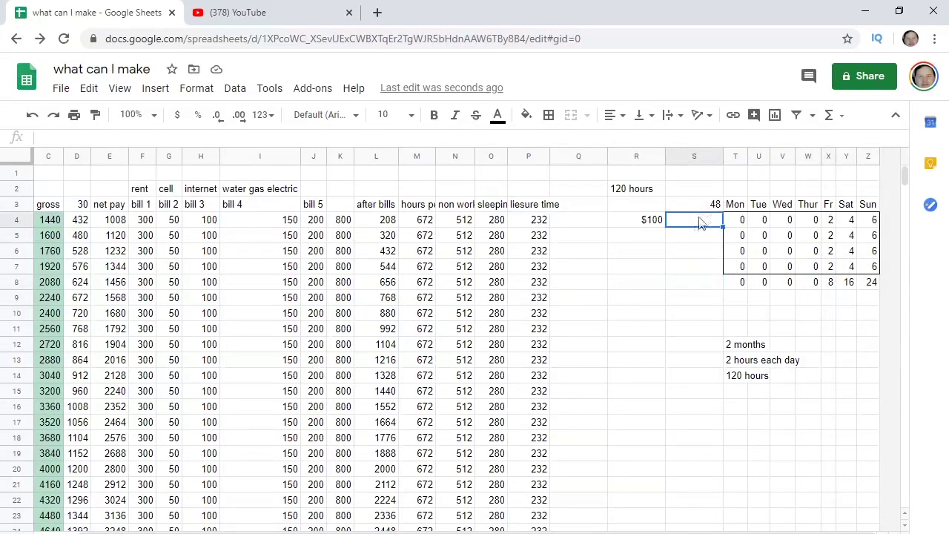
pyautogui.click(717, 319)
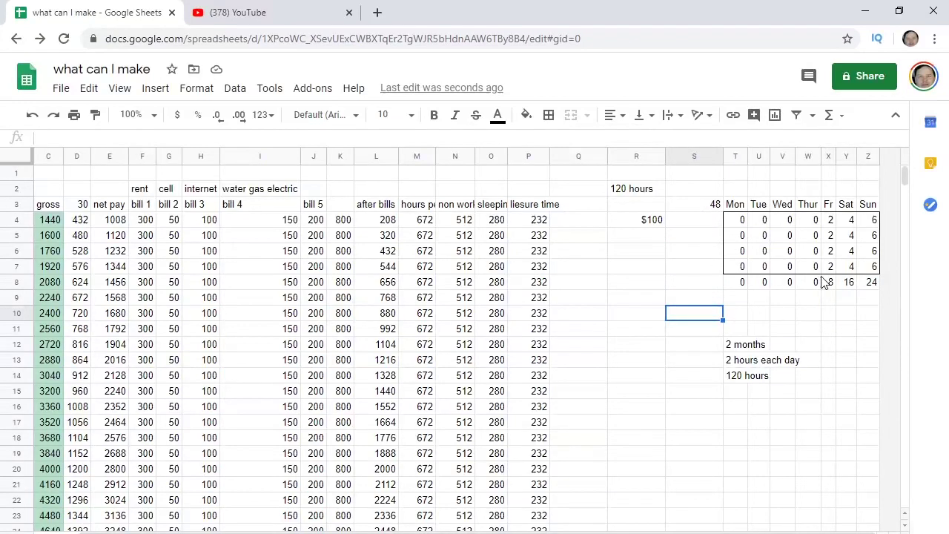
pyautogui.click(689, 329)
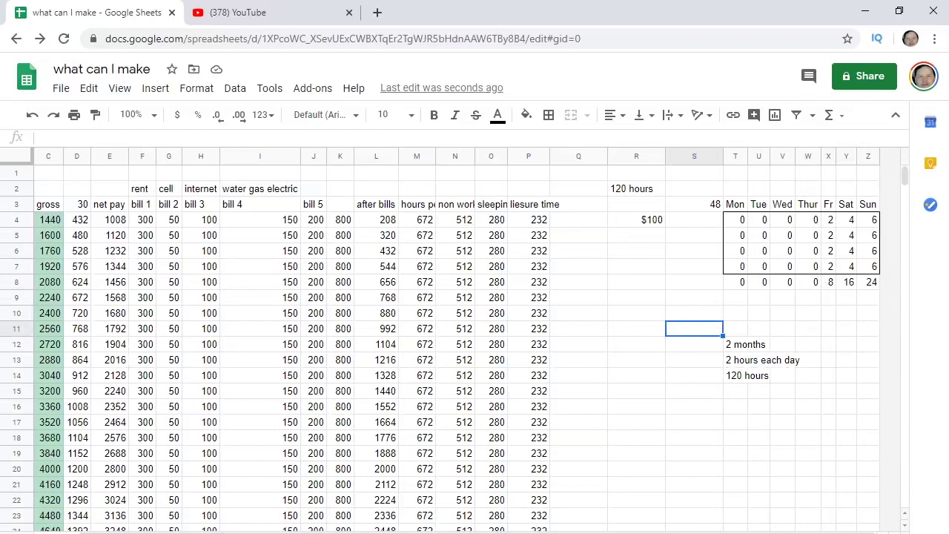
pyautogui.hscroll(-2, 89, 412)
pyautogui.hscroll(-2, 65, 501)
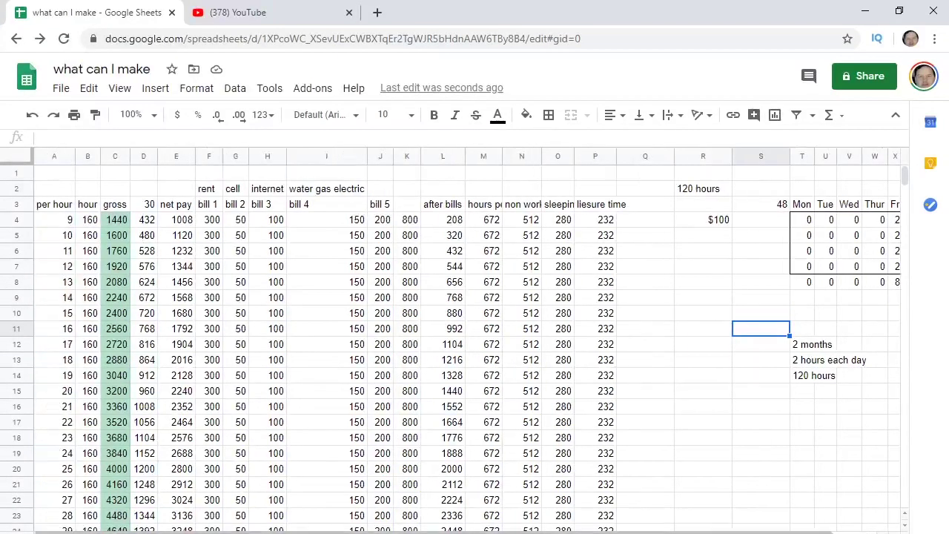
pyautogui.click(68, 224)
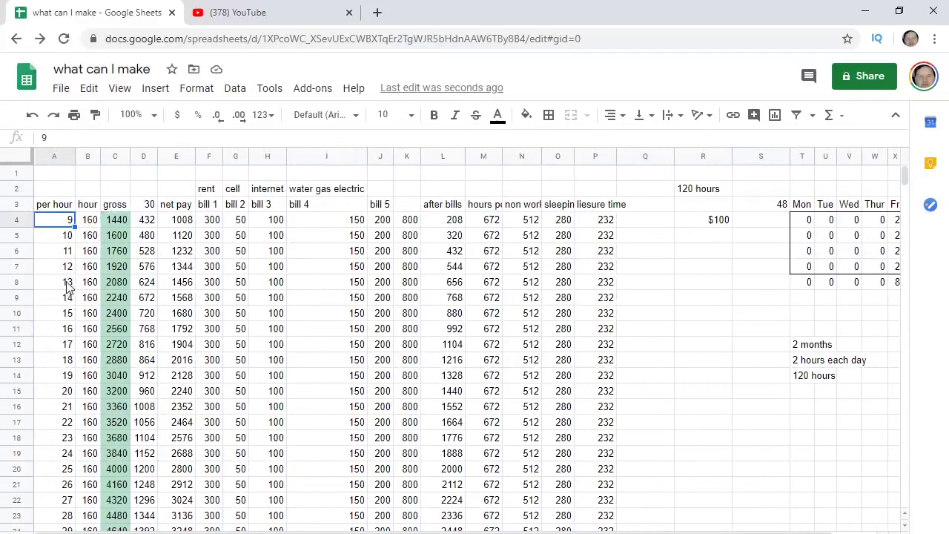
pyautogui.moveTo(65, 313); pyautogui.dragTo(619, 317)
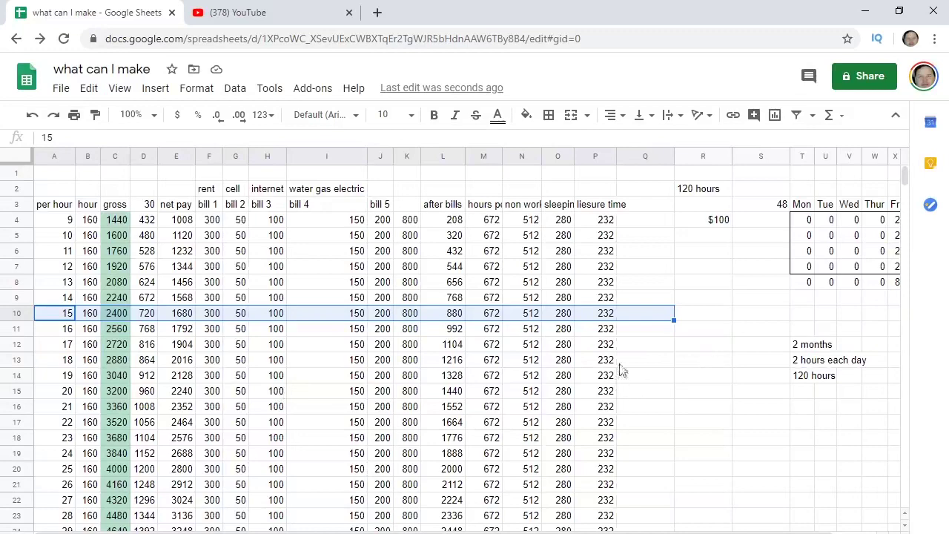
# - Set Monday through Friday to 6 hours in row 4 of the schedule grid
pyautogui.click(745, 250)
pyautogui.moveTo(744, 526); pyautogui.dragTo(827, 529)
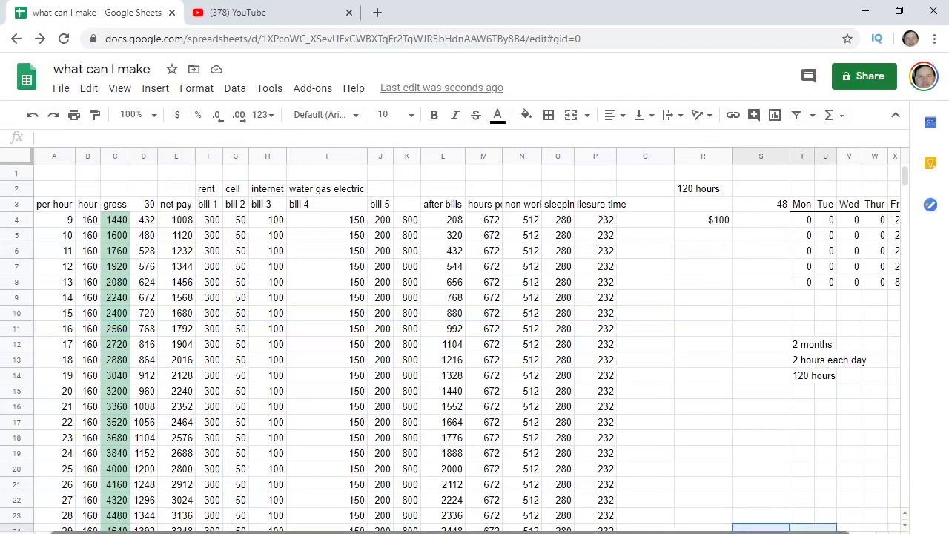
pyautogui.click(831, 268)
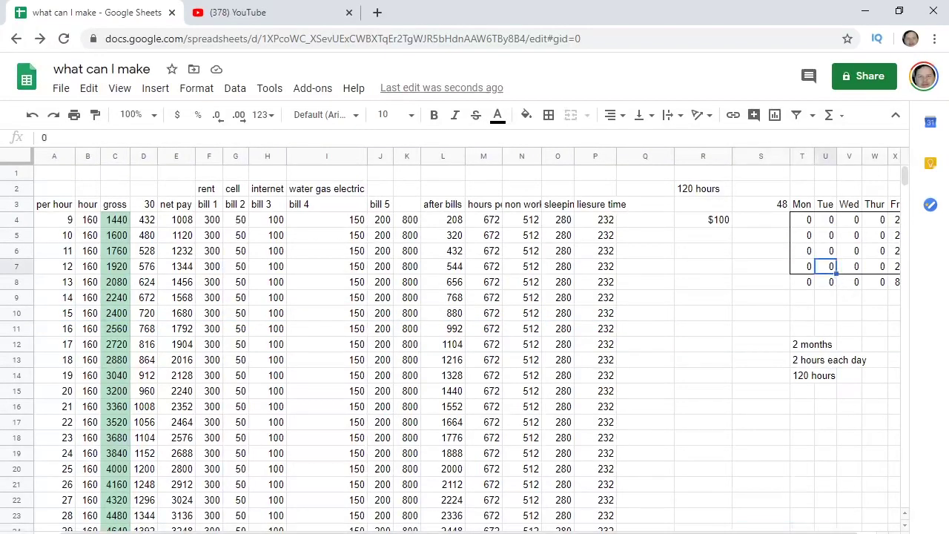
pyautogui.hscroll(1, 845, 522)
pyautogui.click(843, 300)
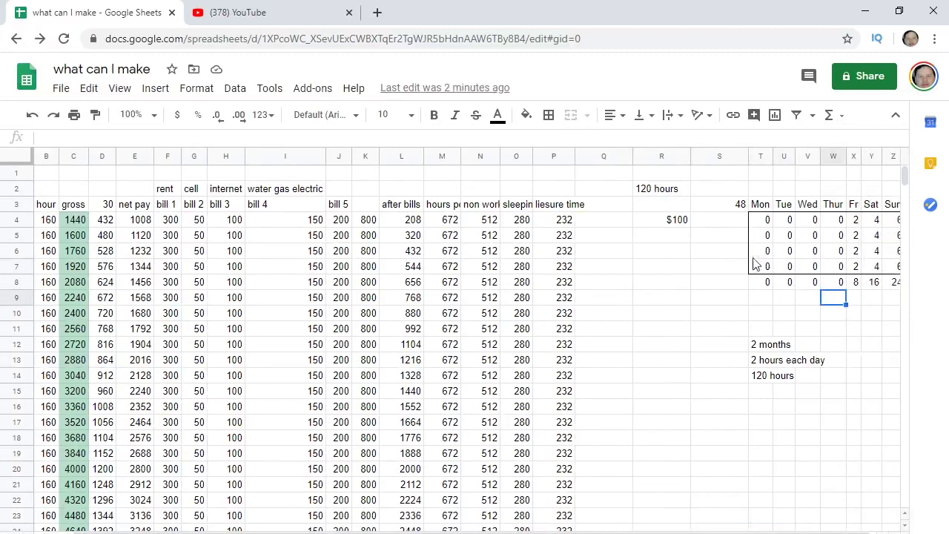
pyautogui.click(764, 220)
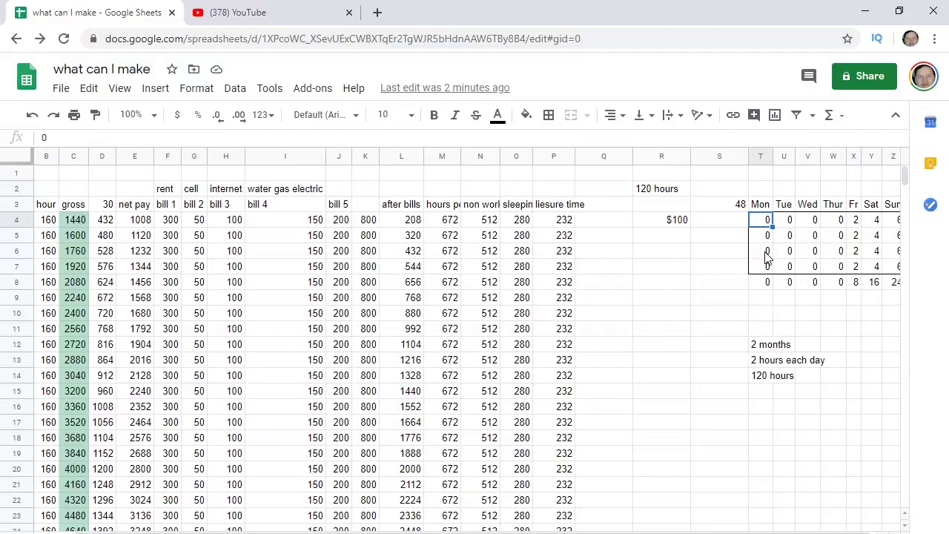
pyautogui.write('6')
pyautogui.press('Tab')
pyautogui.write('6')
pyautogui.press('Tab')
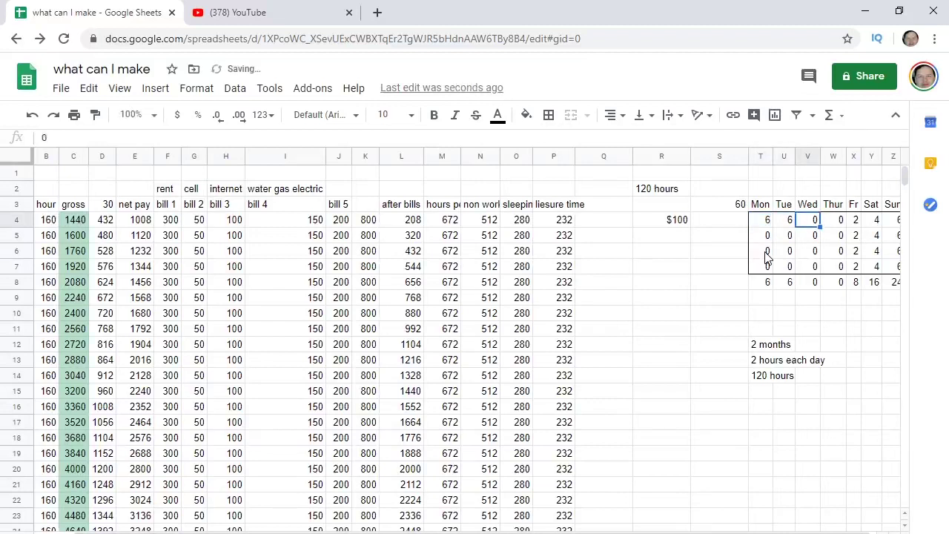
pyautogui.write('6')
pyautogui.press('Tab')
pyautogui.write('6')
pyautogui.press('Tab')
pyautogui.write('6')
pyautogui.press('Tab')
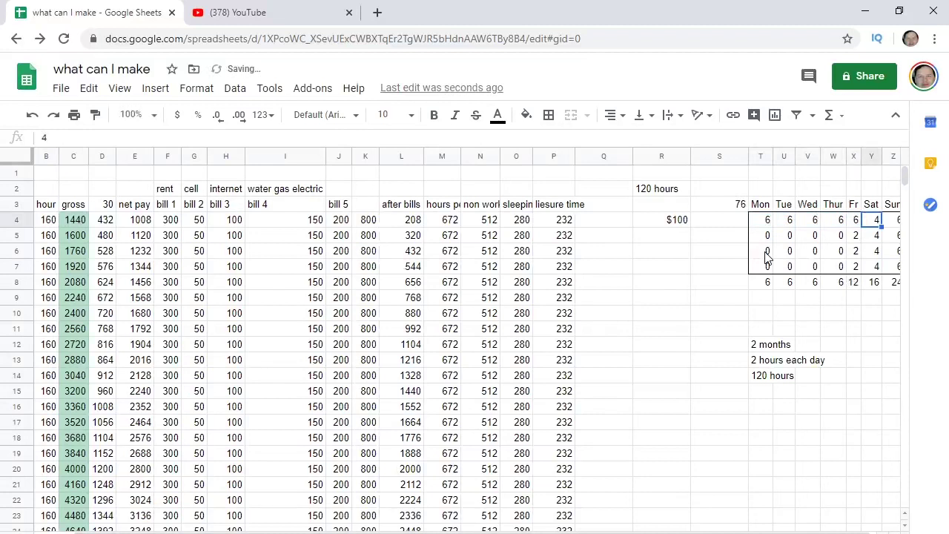
# - Set Saturday and Sunday to 10 hours each in row 4 of the schedule grid
pyautogui.write('10')
pyautogui.press('Tab')
pyautogui.write('1')
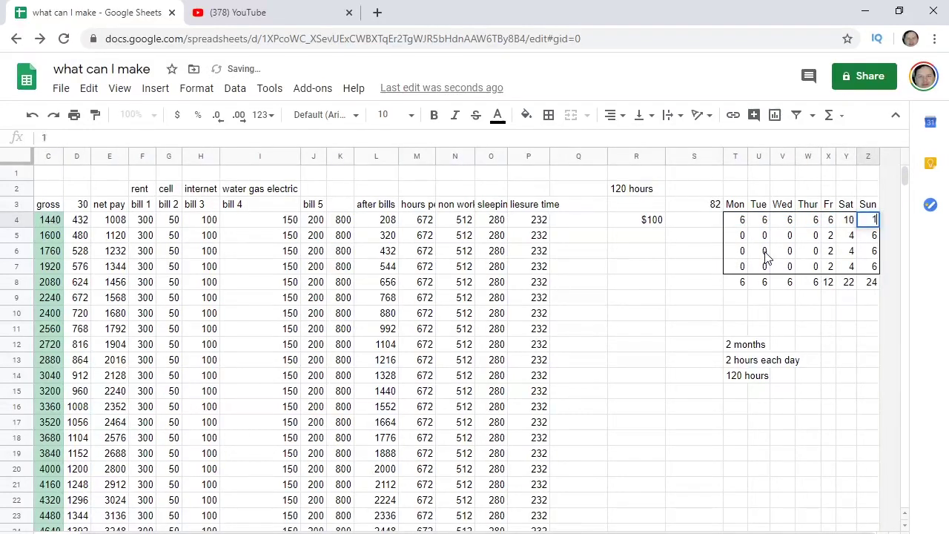
pyautogui.write('0')
pyautogui.press('Return')
# - Set Monday through Friday to 6 hours in row 5 of the schedule grid
pyautogui.press('Left')
pyautogui.press('Left')
pyautogui.press('Left')
pyautogui.press('Left')
pyautogui.press('Left')
pyautogui.press('Left')
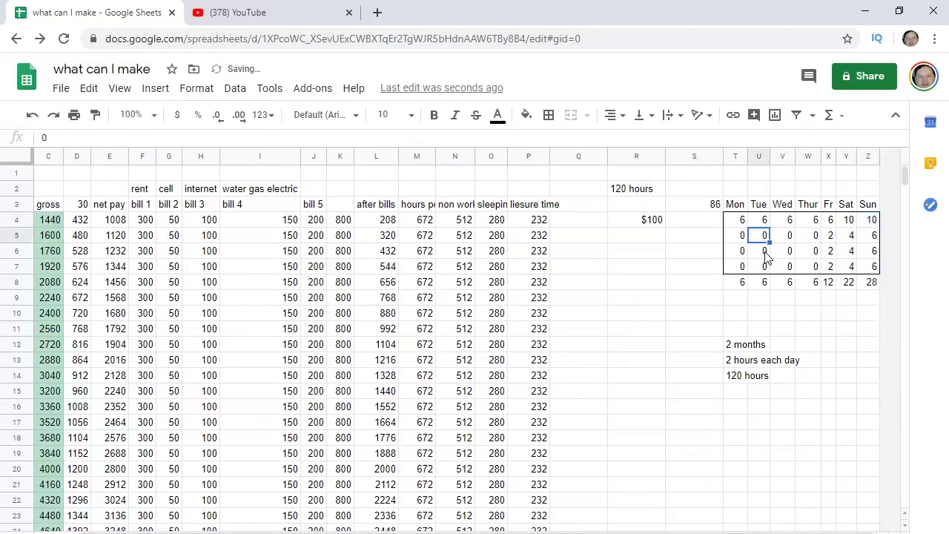
pyautogui.write('6')
pyautogui.press('Tab')
pyautogui.write('6')
pyautogui.press('Tab')
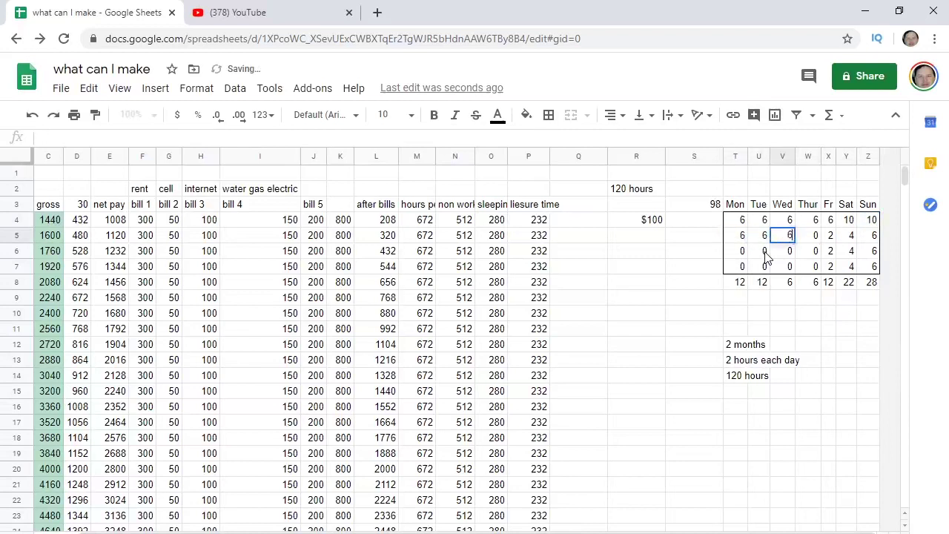
pyautogui.write('6')
pyautogui.press('Tab')
pyautogui.write('6')
pyautogui.press('Tab')
pyautogui.write('6')
pyautogui.press('Tab')
# - Set Saturday and Sunday to 10 hours each in row 5 of the schedule grid
pyautogui.write('10')
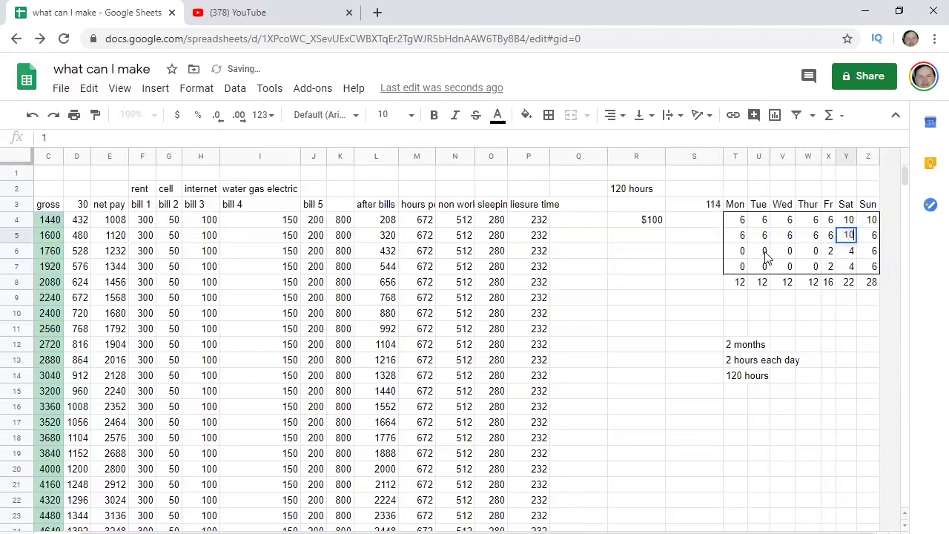
pyautogui.press('Tab')
pyautogui.write('10')
pyautogui.press('Tab')
# - Set Monday through Friday to 6 hours in row 6 of the schedule grid
pyautogui.press('Down')
pyautogui.press('Left')
pyautogui.press('Left')
pyautogui.press('Left')
pyautogui.press('Left')
pyautogui.press('Left')
pyautogui.press('Left')
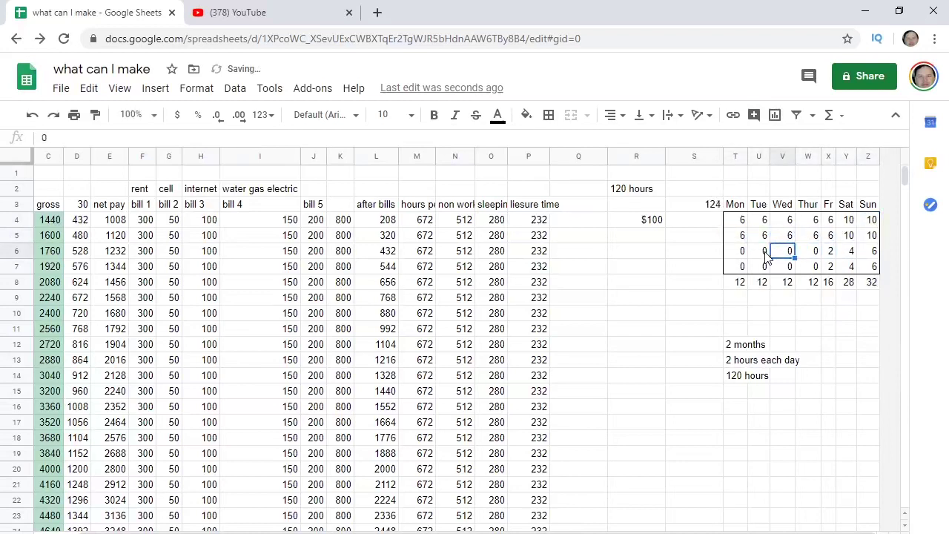
pyautogui.write('6')
pyautogui.press('Tab')
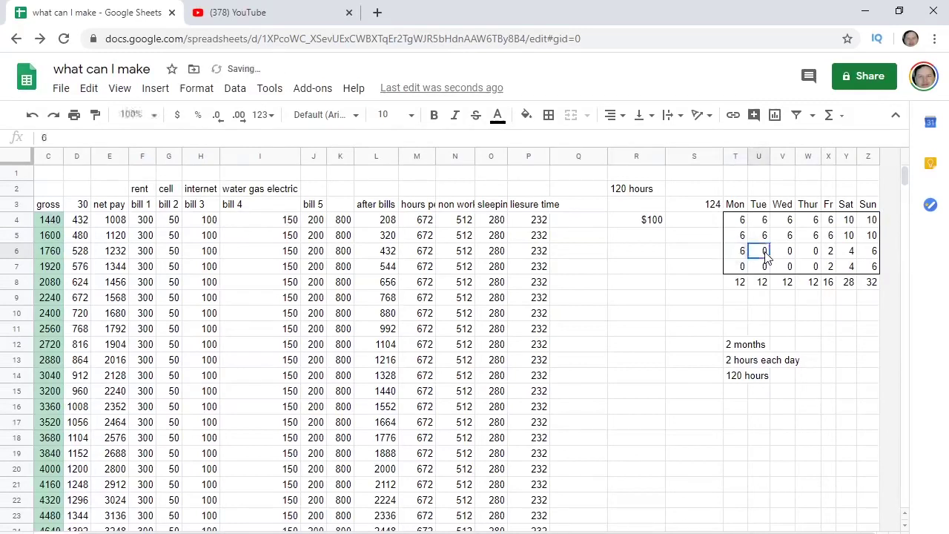
pyautogui.write('6')
pyautogui.press('Tab')
pyautogui.write('6')
pyautogui.press('Tab')
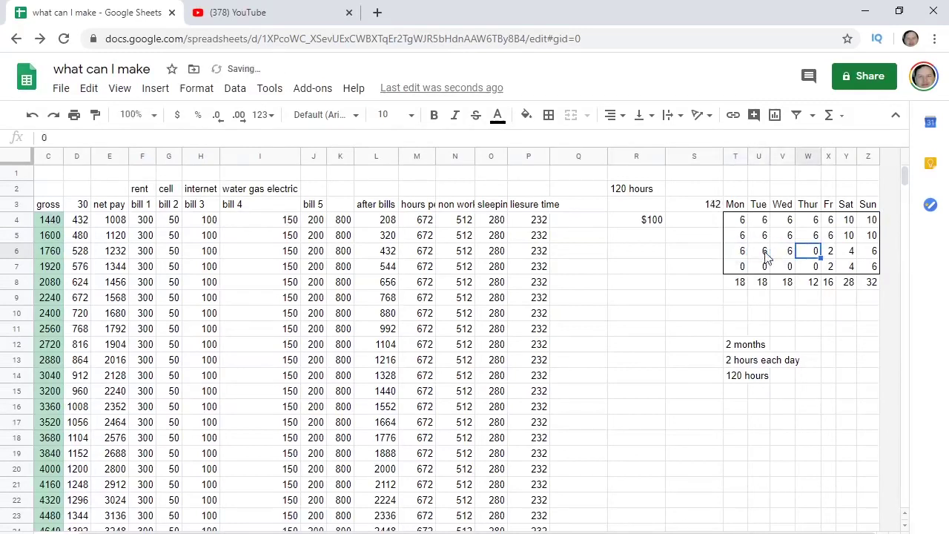
pyautogui.write('6')
pyautogui.press('Tab')
pyautogui.write('6')
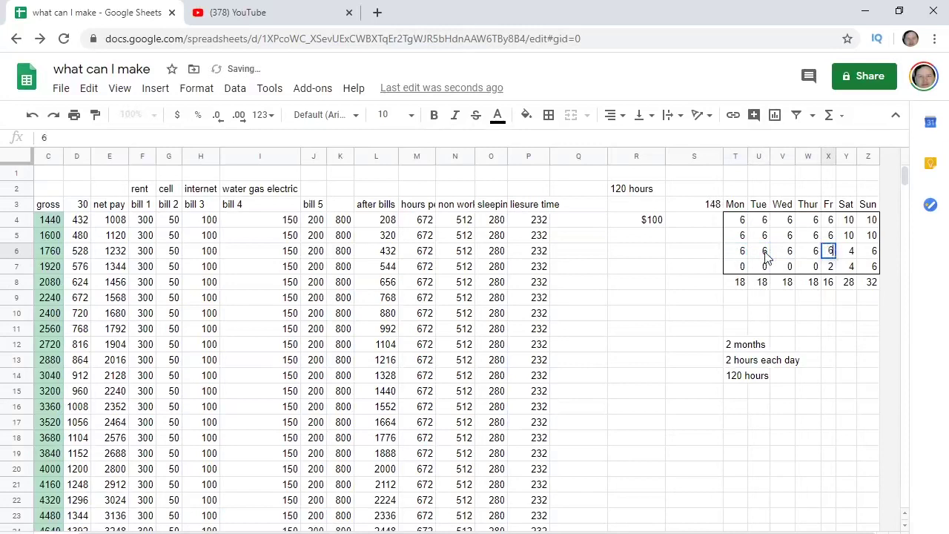
pyautogui.press('Tab')
# - Set Saturday and Sunday to 10 hours each in row 6 of the schedule grid
pyautogui.write('4')
pyautogui.write('10')
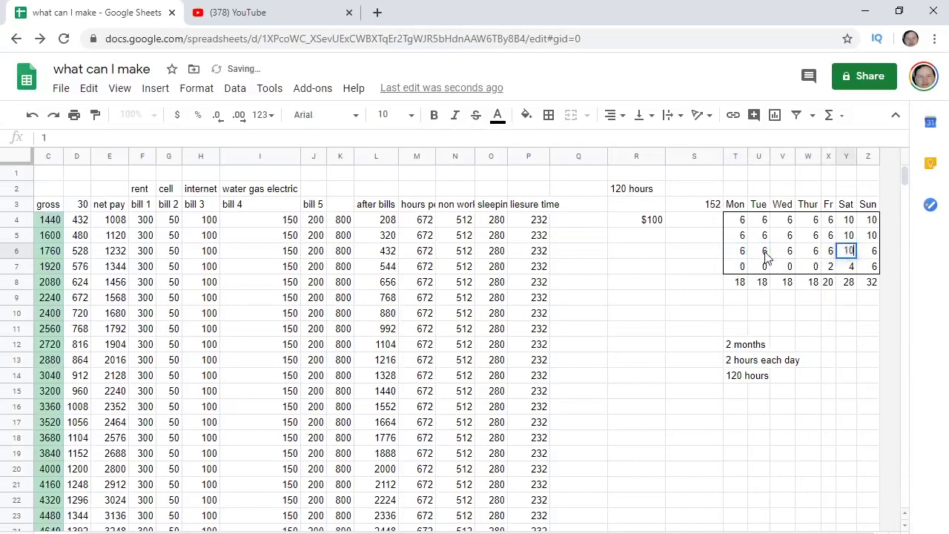
pyautogui.press('Tab')
pyautogui.write('10')
pyautogui.press('Return')
# - Set Monday through Friday to 6 hours in row 7 of the schedule grid
pyautogui.press('Left')
pyautogui.press('Left')
pyautogui.press('Left')
pyautogui.press('Left')
pyautogui.press('Left')
pyautogui.press('Left')
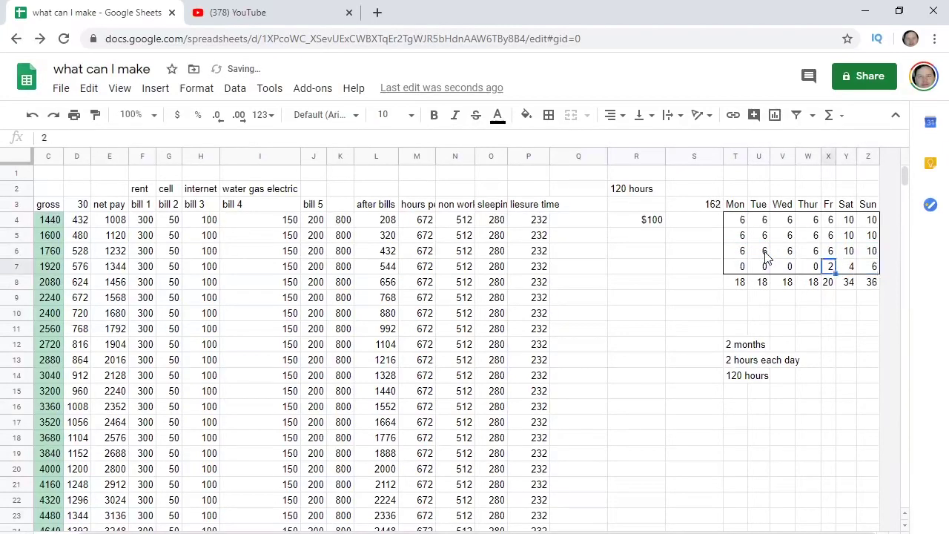
pyautogui.write('6')
pyautogui.press('Tab')
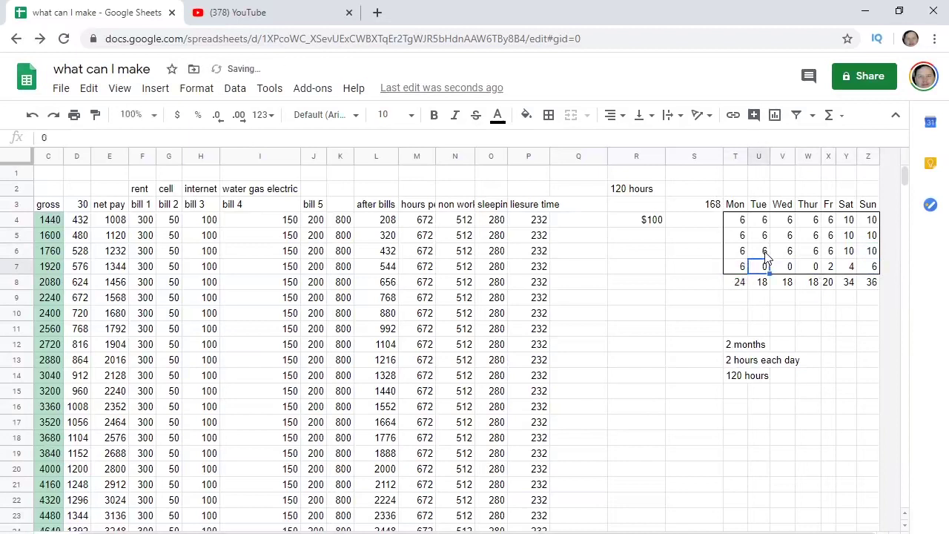
pyautogui.write('6')
pyautogui.press('Tab')
pyautogui.write('6')
pyautogui.press('Tab')
pyautogui.write('6')
pyautogui.press('Tab')
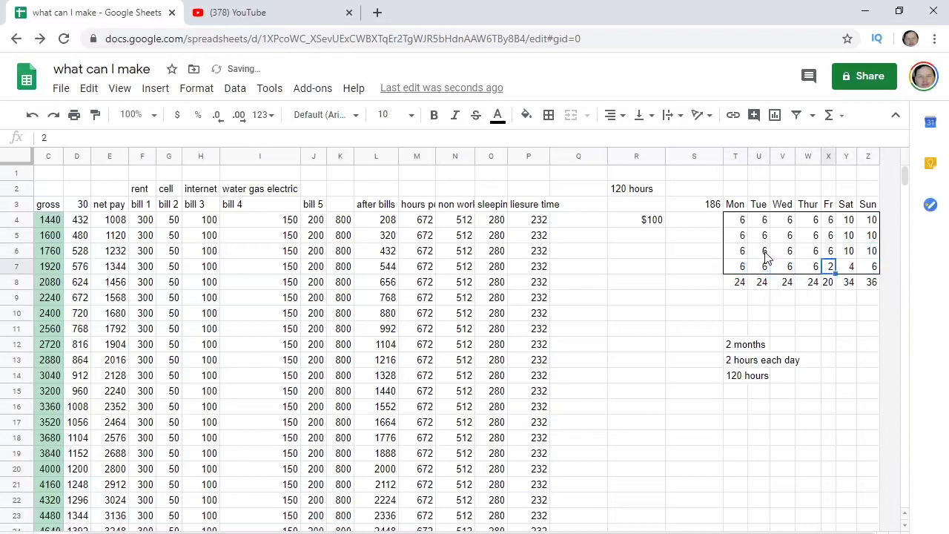
pyautogui.write('6')
pyautogui.press('Tab')
# - Set Saturday and Sunday to 10 hours each in row 7 of the schedule grid
pyautogui.write('10')
pyautogui.press('Tab')
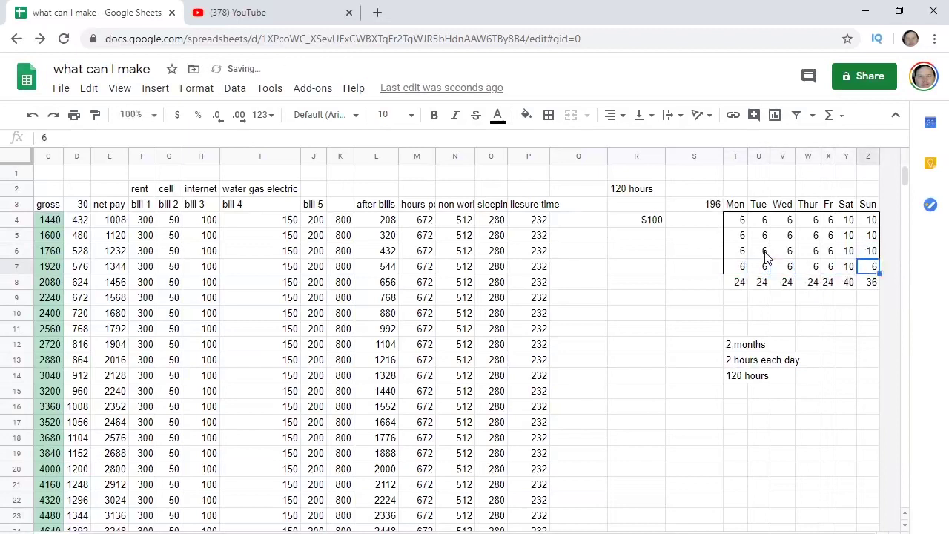
pyautogui.write('10')
pyautogui.click(736, 333)
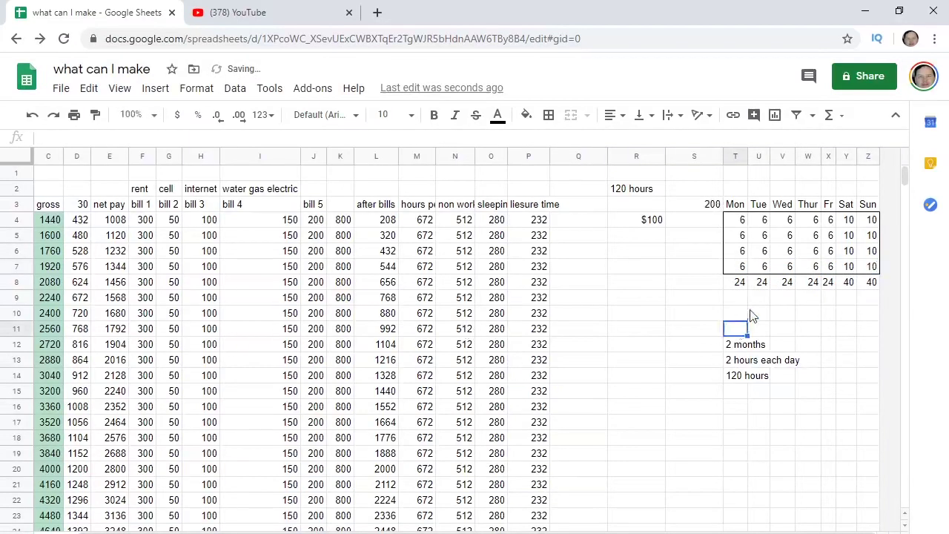
pyautogui.click(759, 313)
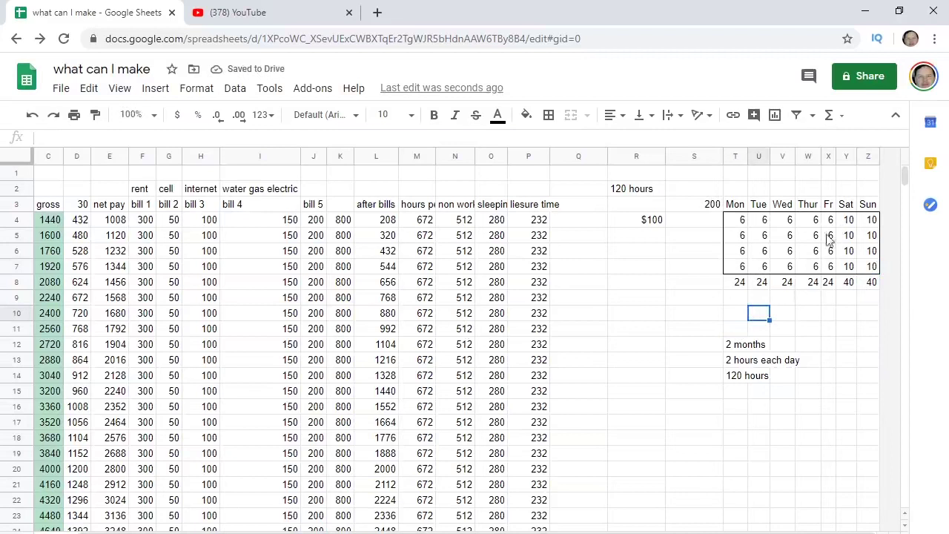
pyautogui.click(719, 298)
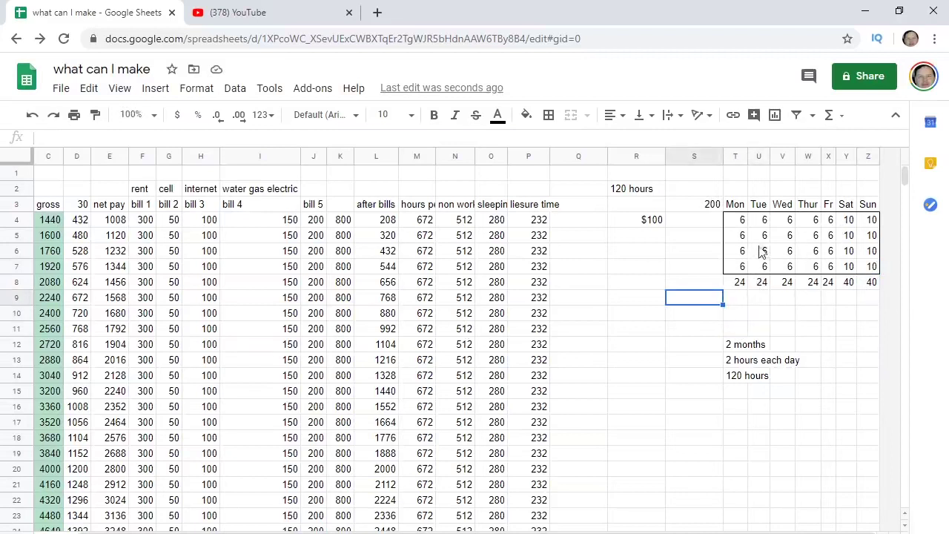
pyautogui.click(781, 301)
pyautogui.click(741, 222)
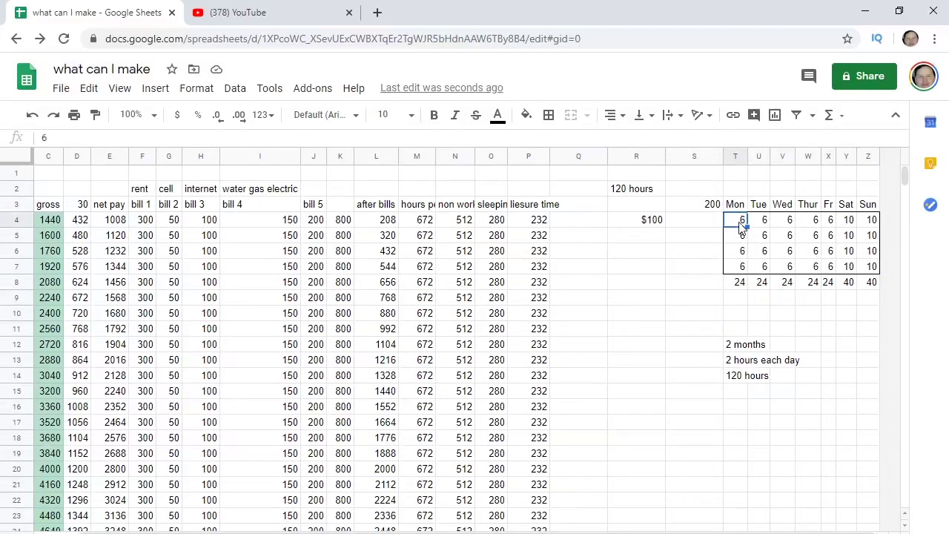
# - Set Monday through Friday to 4 hours each in row 4 of the schedule grid
pyautogui.write('4')
pyautogui.press('Tab')
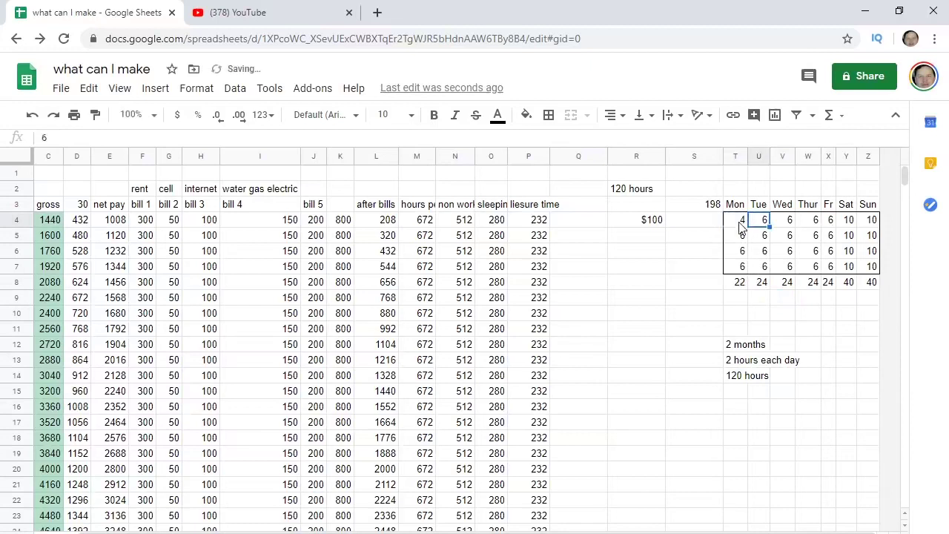
pyautogui.write('4')
pyautogui.press('Tab')
pyautogui.write('4')
pyautogui.press('Tab')
pyautogui.write('4')
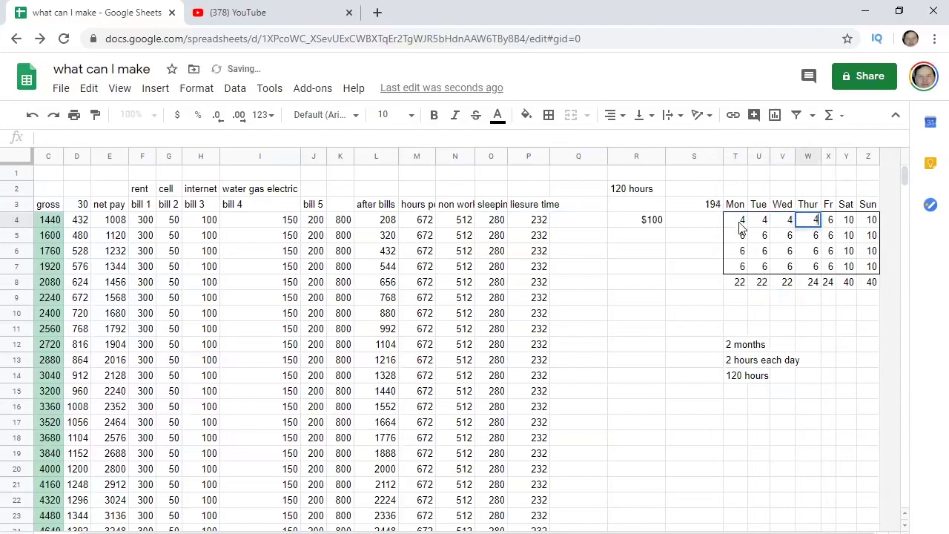
pyautogui.press('Tab')
pyautogui.write('4')
pyautogui.press('Tab')
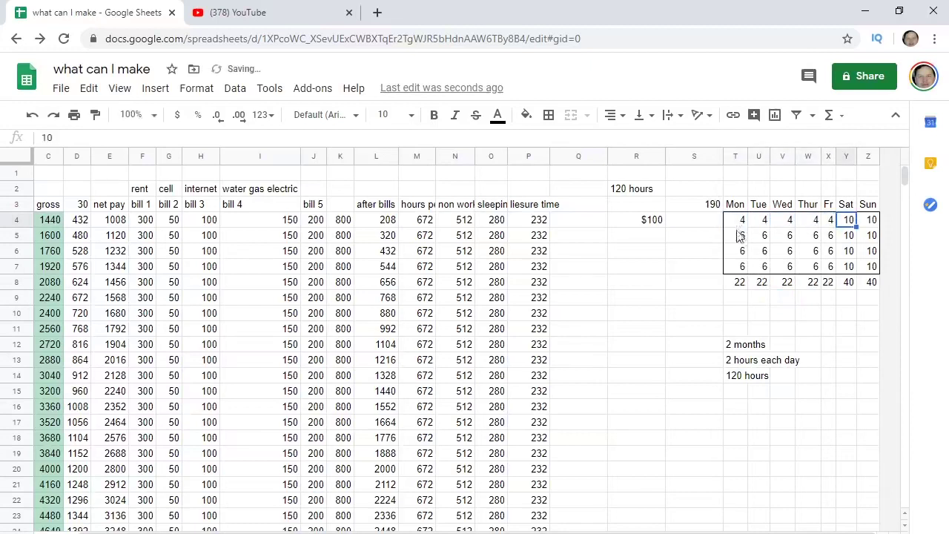
pyautogui.click(741, 229)
pyautogui.moveTo(734, 220); pyautogui.dragTo(834, 268)
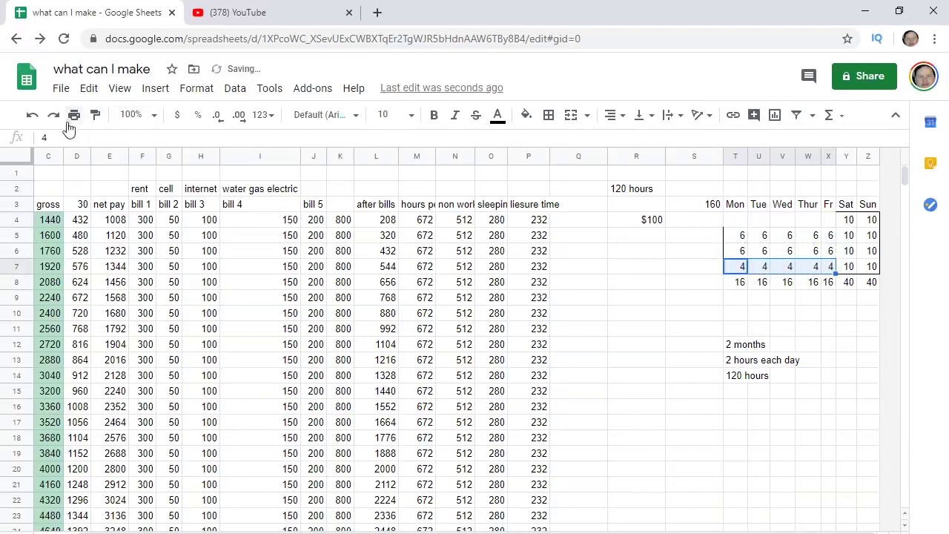
pyautogui.click(32, 115)
# - Copy the Monday-to-Friday hours of row 4 into rows 5 through 7 of the schedule grid
pyautogui.click(808, 282)
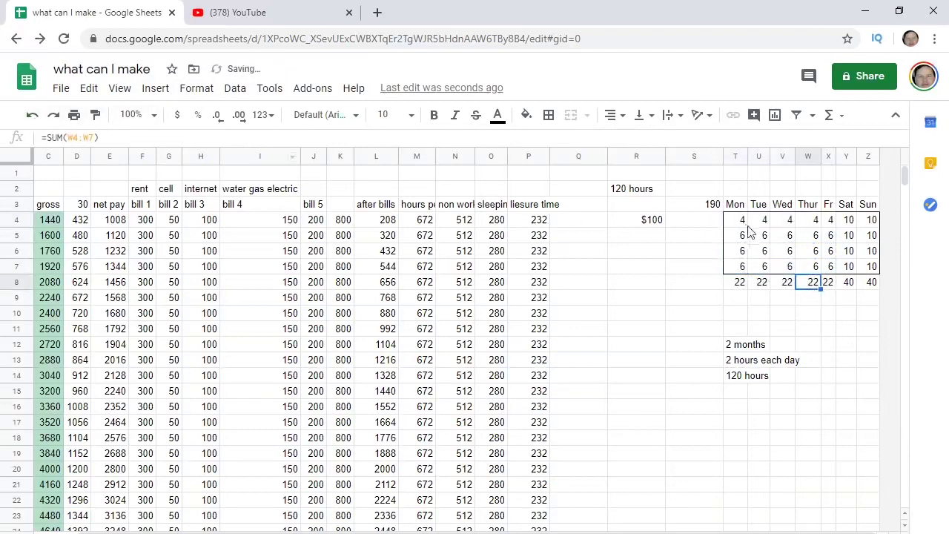
pyautogui.moveTo(741, 220); pyautogui.dragTo(830, 270)
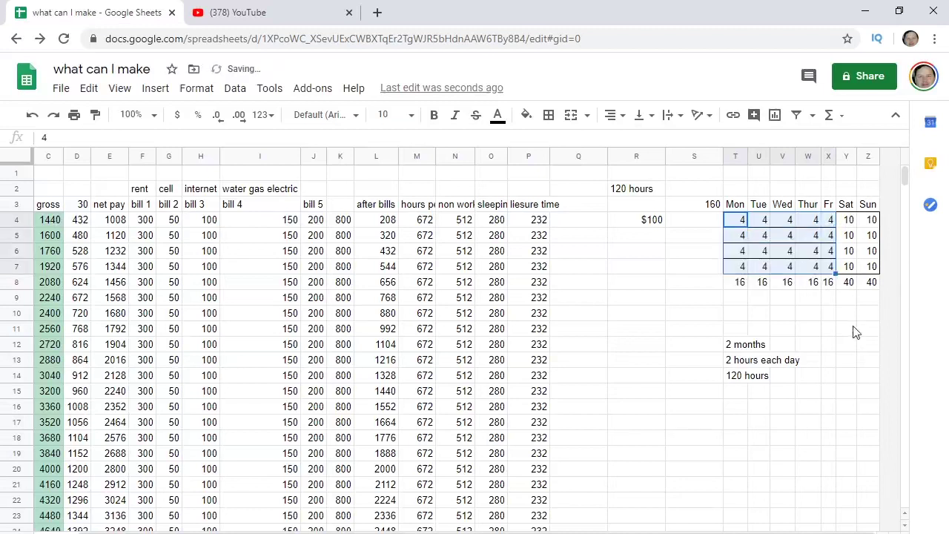
pyautogui.click(848, 329)
# - Examine the four-week schedule and its hour total alongside the pay and bills table
pyautogui.click(699, 286)
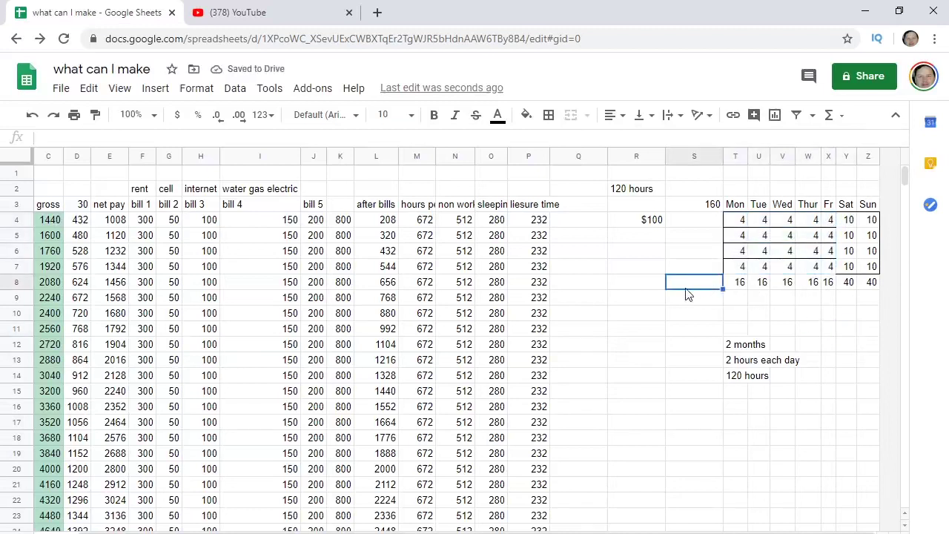
pyautogui.click(656, 328)
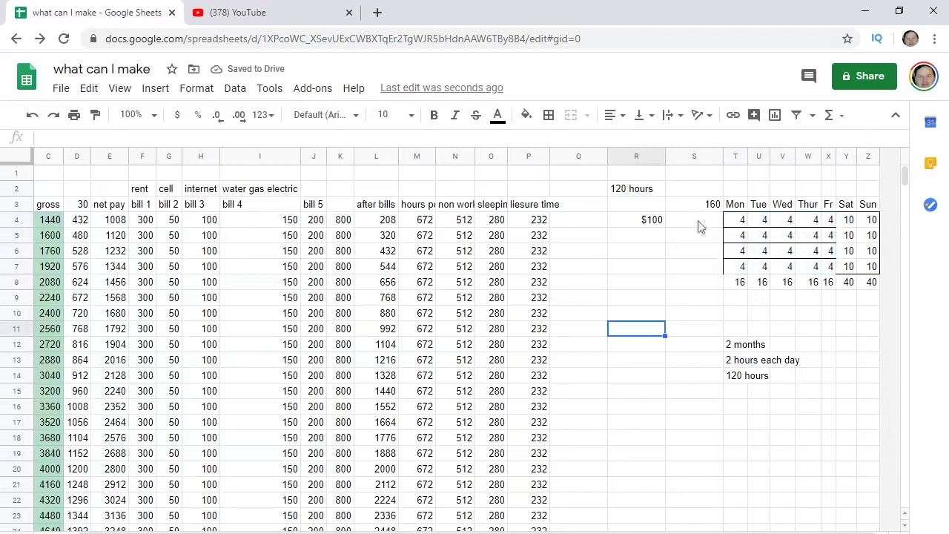
pyautogui.click(690, 239)
pyautogui.click(842, 317)
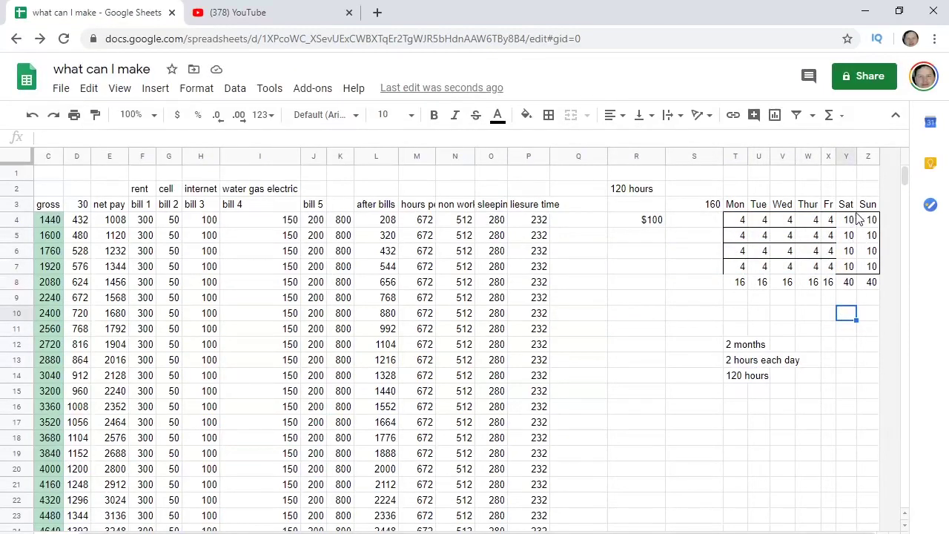
pyautogui.click(670, 300)
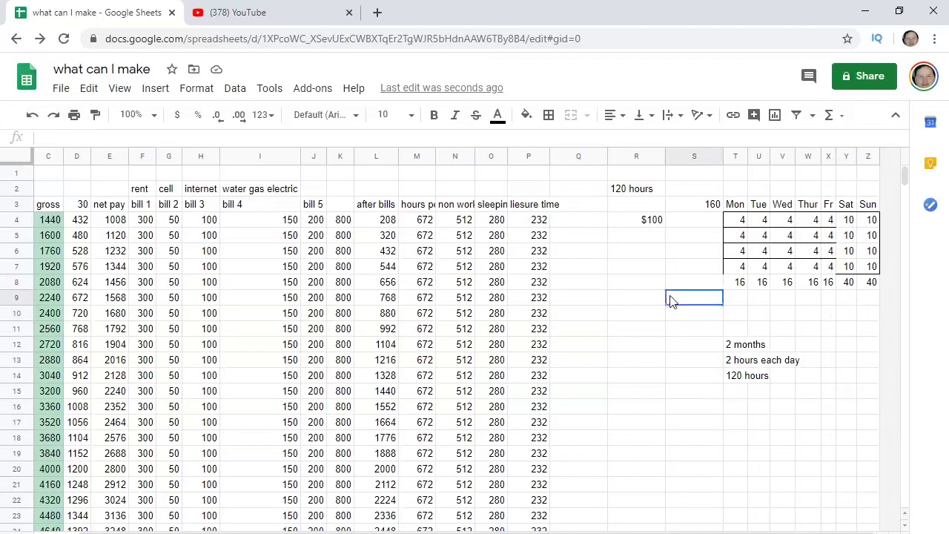
pyautogui.click(759, 315)
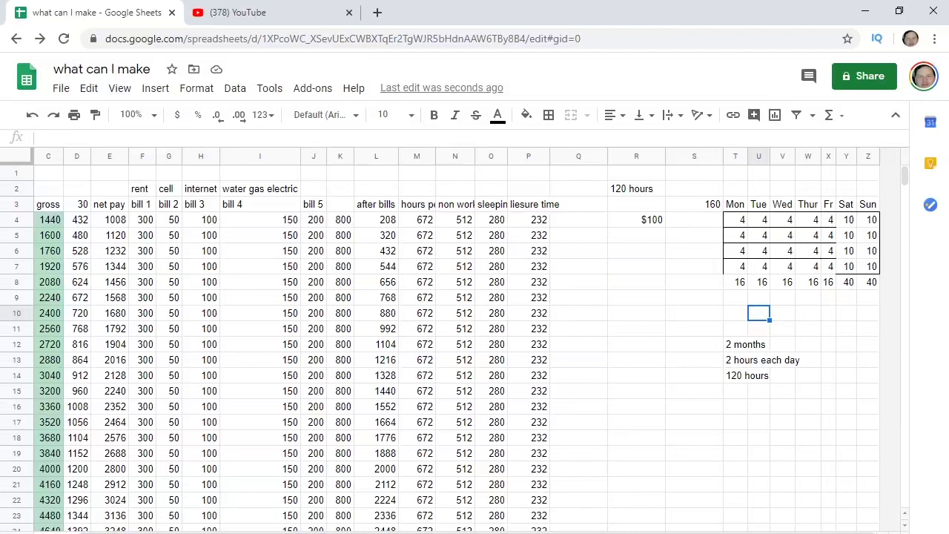
pyautogui.hscroll(-2, 474, 333)
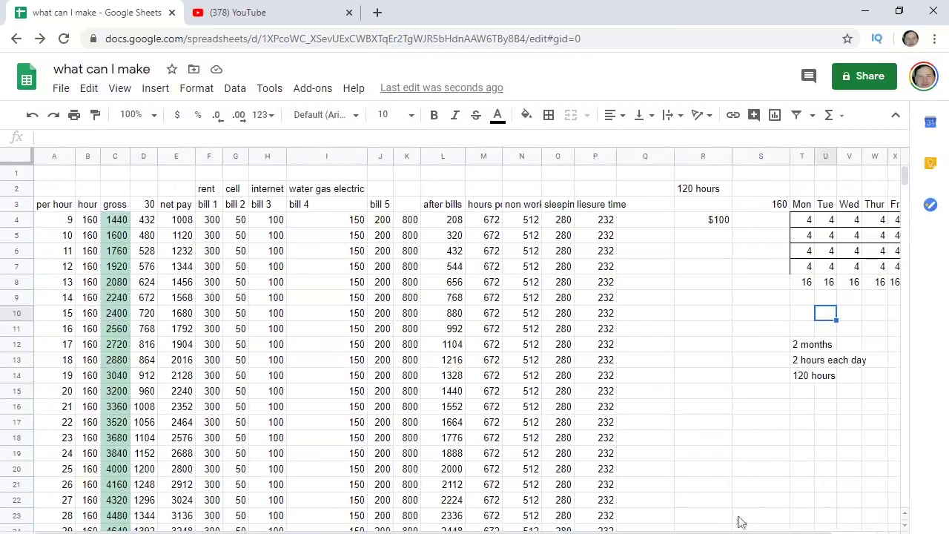
pyautogui.hscroll(2, 741, 519)
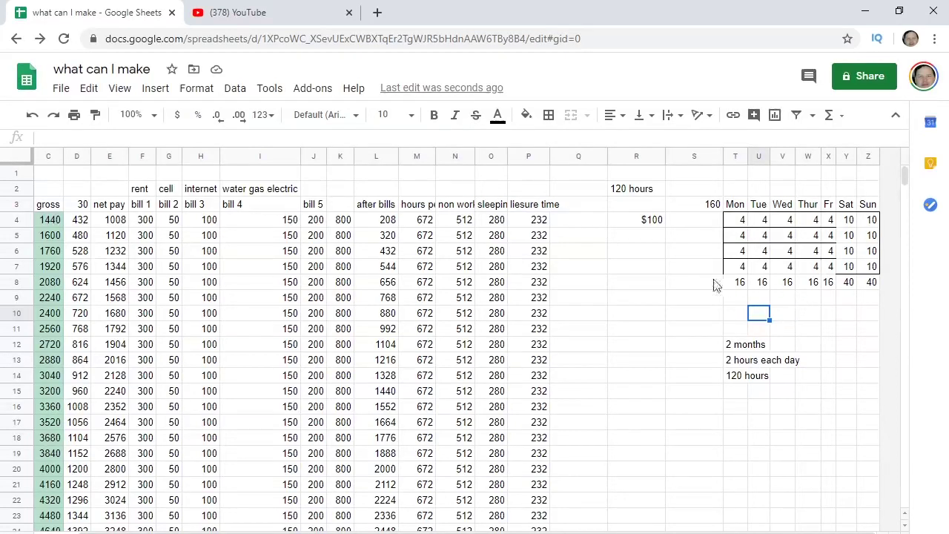
pyautogui.click(697, 298)
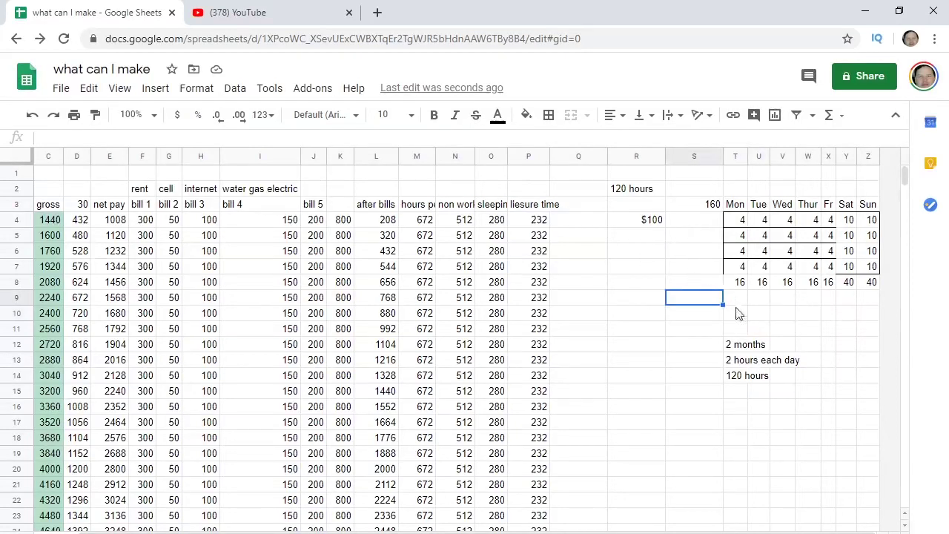
pyautogui.click(687, 235)
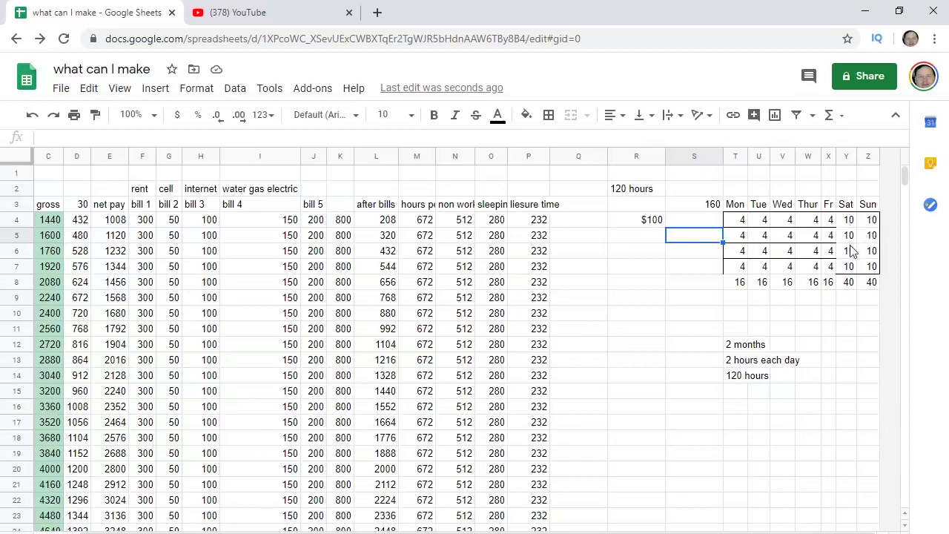
# - Set Saturday and Sunday to 4 hours each in row 4 of the schedule grid
pyautogui.click(847, 220)
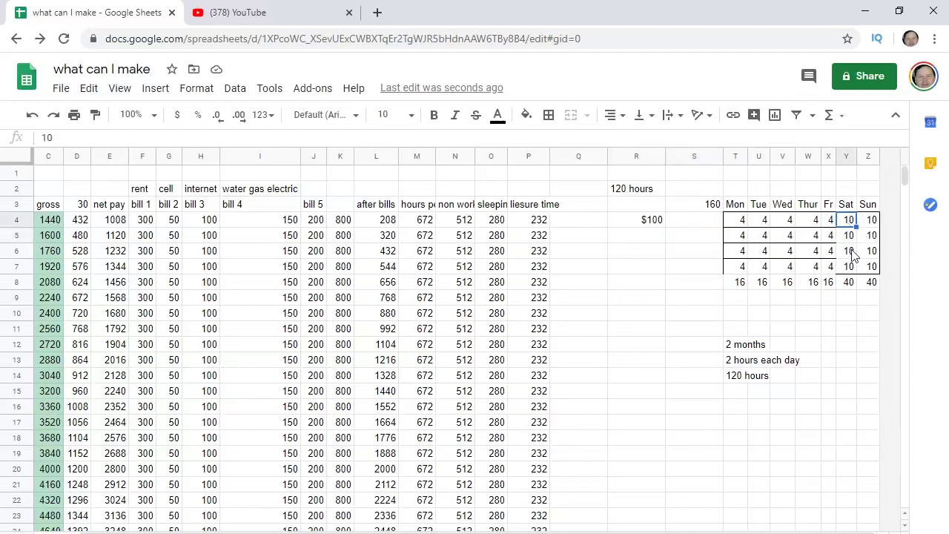
pyautogui.write('4')
pyautogui.press('Tab')
pyautogui.write('4')
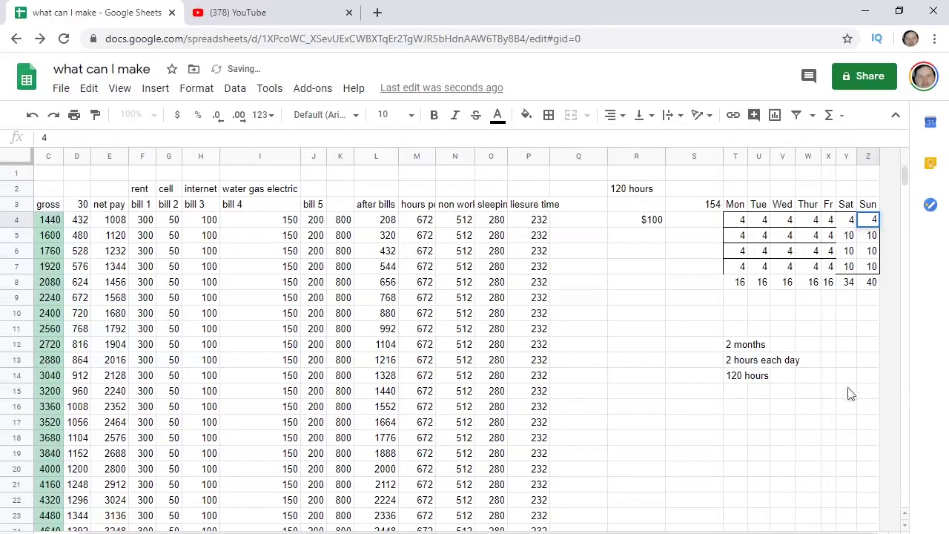
pyautogui.click(851, 359)
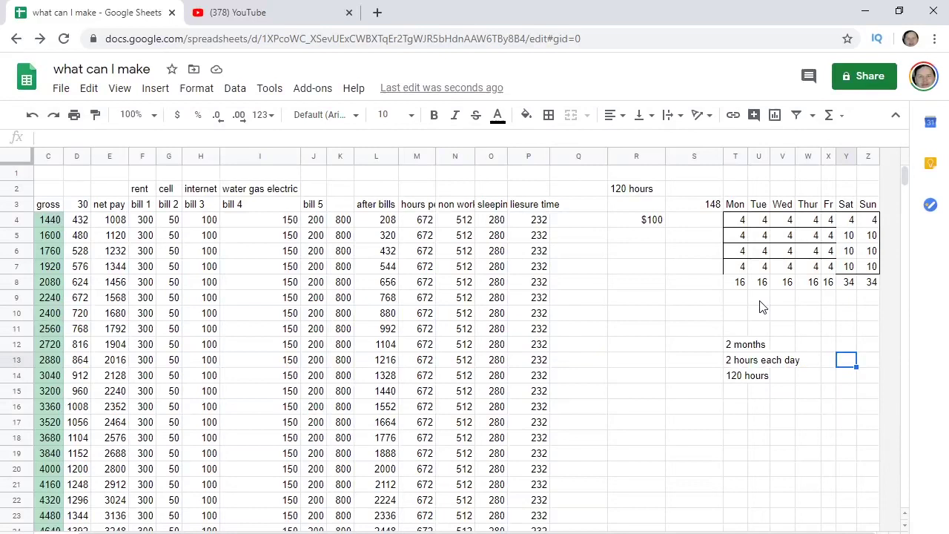
pyautogui.click(815, 287)
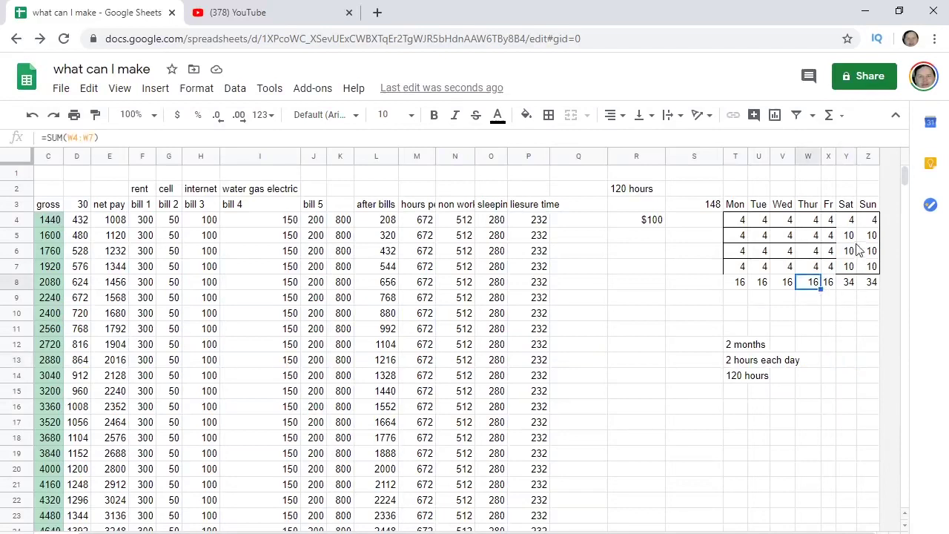
pyautogui.click(697, 255)
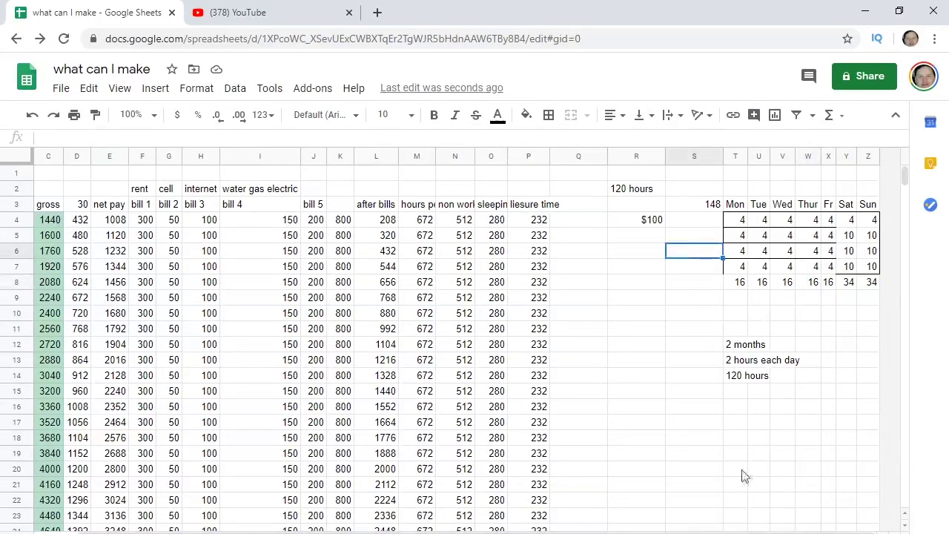
# - Set Saturday and Sunday to 10 hours each in row 4 of the schedule grid
pyautogui.click(845, 220)
pyautogui.write('1')
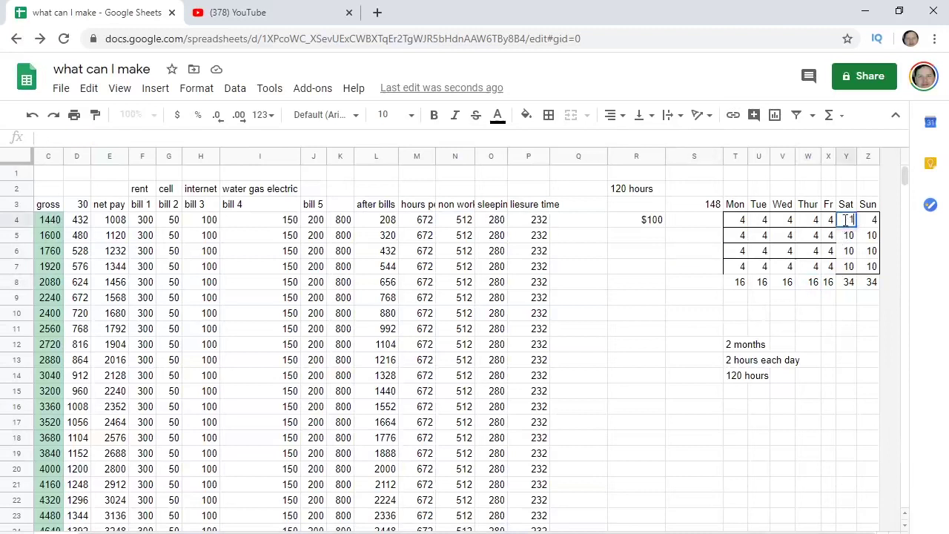
pyautogui.write('0')
pyautogui.press('Tab')
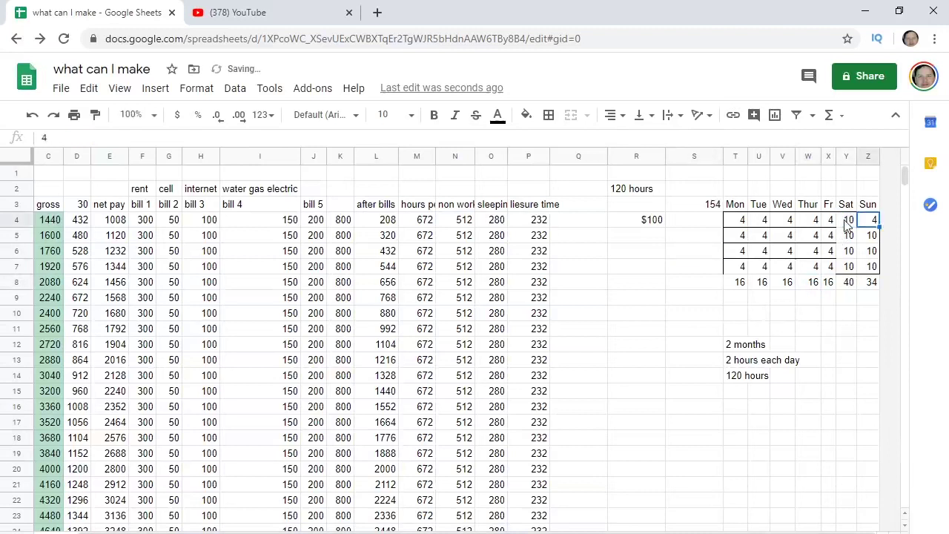
pyautogui.write('10')
pyautogui.press('Return')
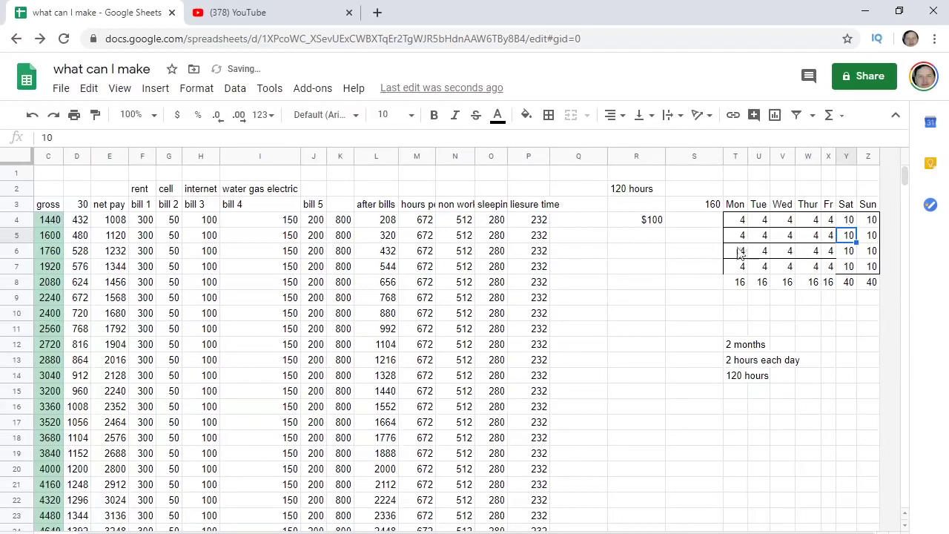
# - Compare the weekday and weekend hours in the schedule with the hourly pay, bills and leisure time columns
pyautogui.click(691, 241)
pyautogui.click(690, 331)
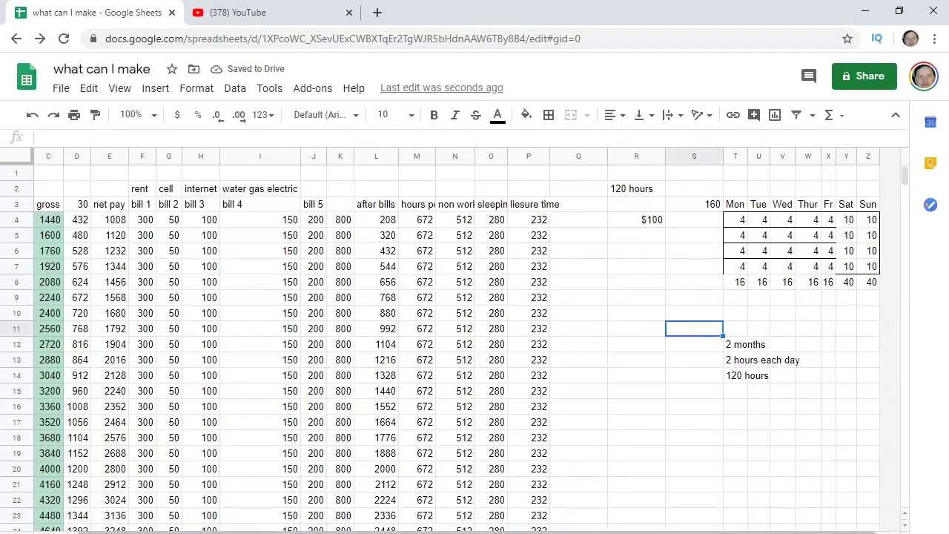
pyautogui.hscroll(-2, 670, 422)
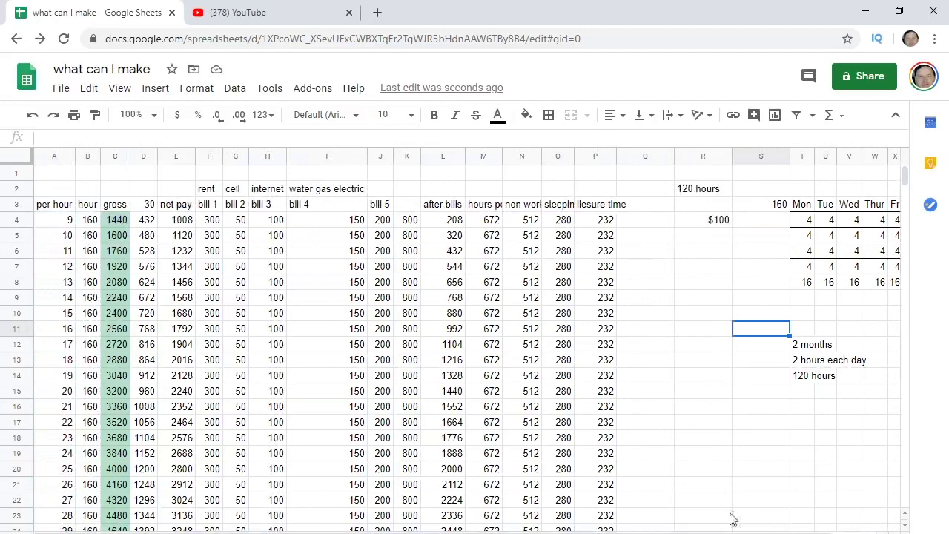
pyautogui.hscroll(2, 732, 519)
pyautogui.hscroll(-2, 732, 519)
pyautogui.hscroll(2, 681, 525)
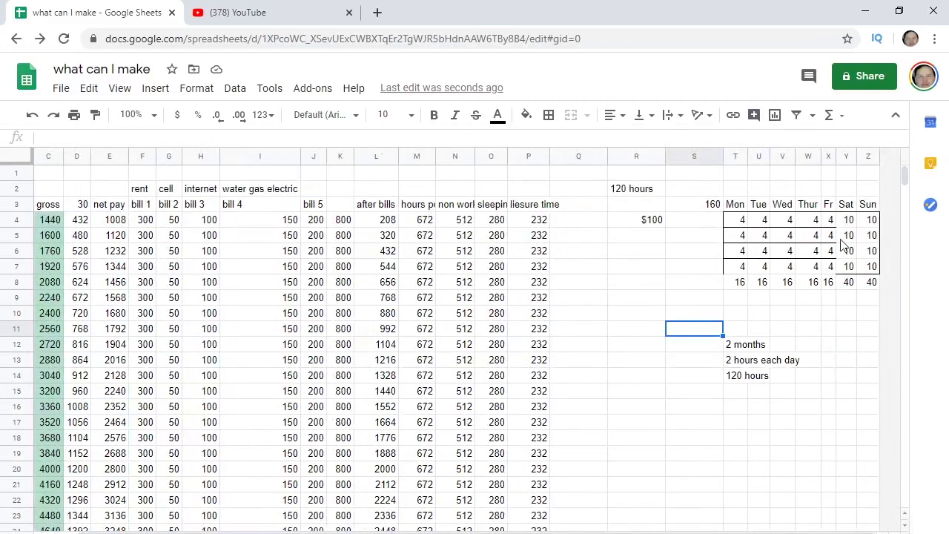
pyautogui.click(739, 223)
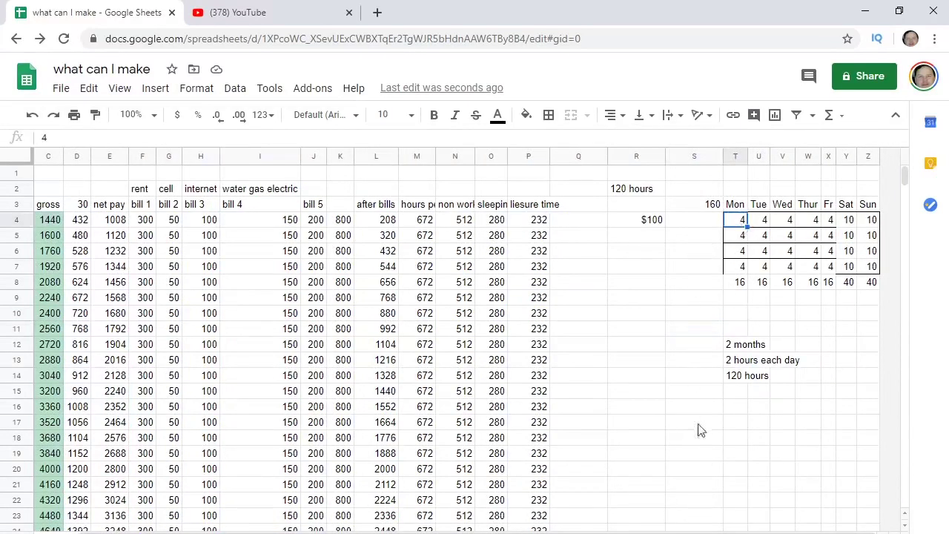
pyautogui.hscroll(-2, 704, 519)
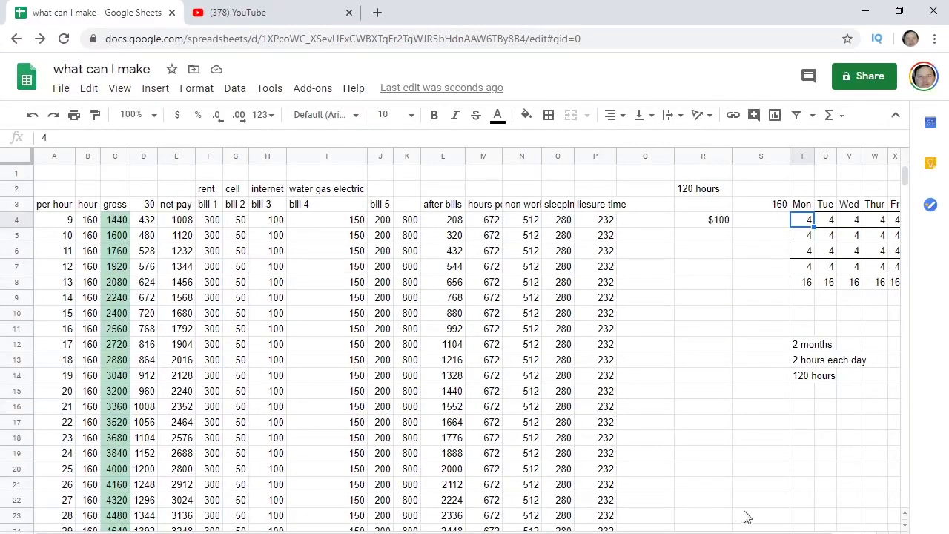
pyautogui.hscroll(2, 741, 527)
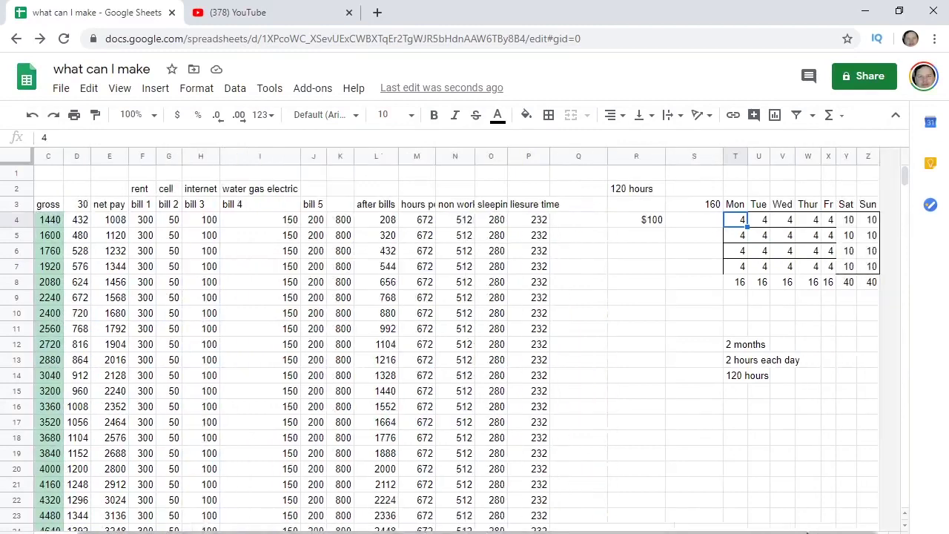
pyautogui.click(849, 222)
pyautogui.click(873, 224)
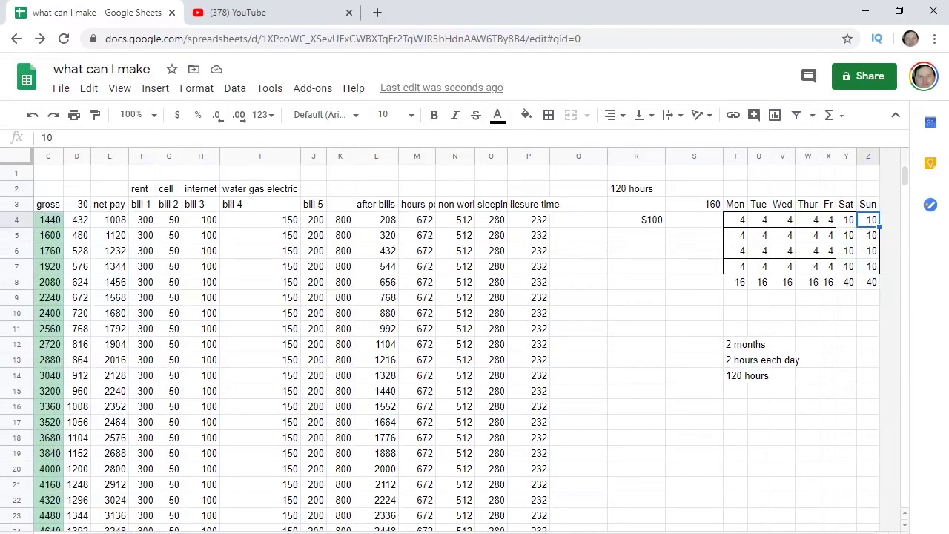
# - Select the entire row for the pay rate of 15 per hour
pyautogui.hscroll(-2, 451, 415)
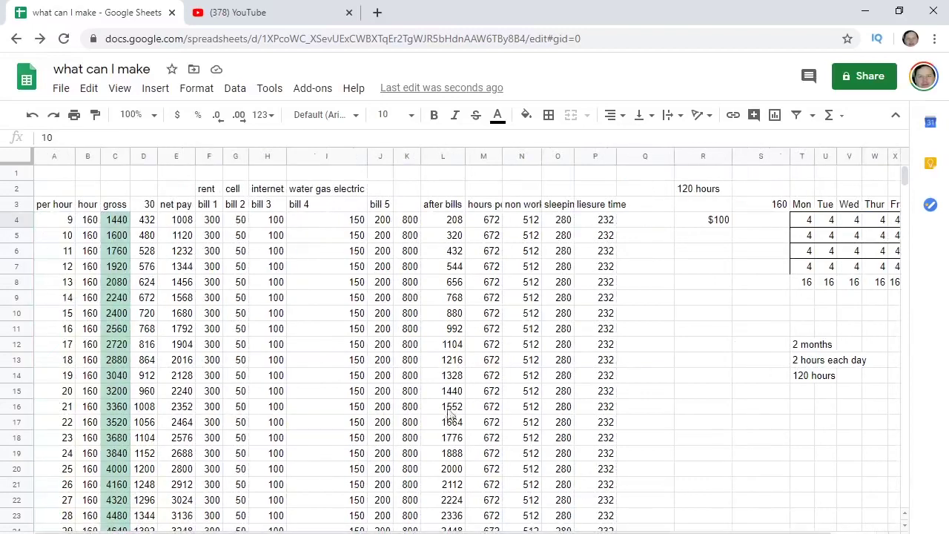
pyautogui.click(185, 362)
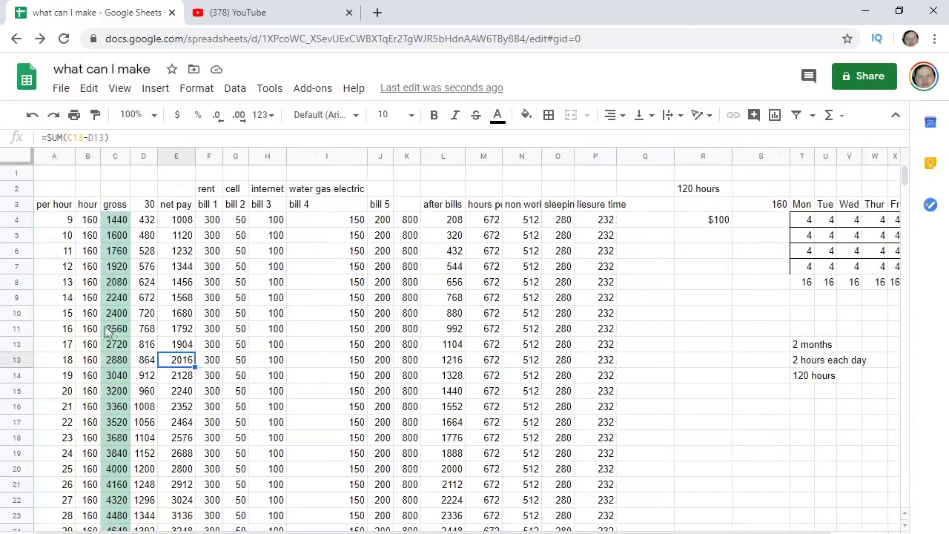
pyautogui.click(18, 312)
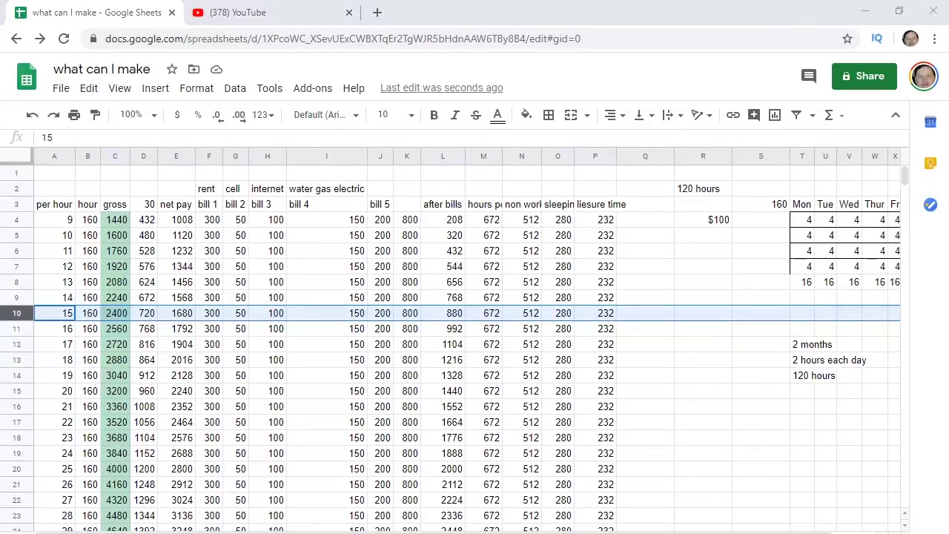
# - Switch to the browser window with the Udemy CommVault course page and maximize it
pyautogui.click(886, 236)
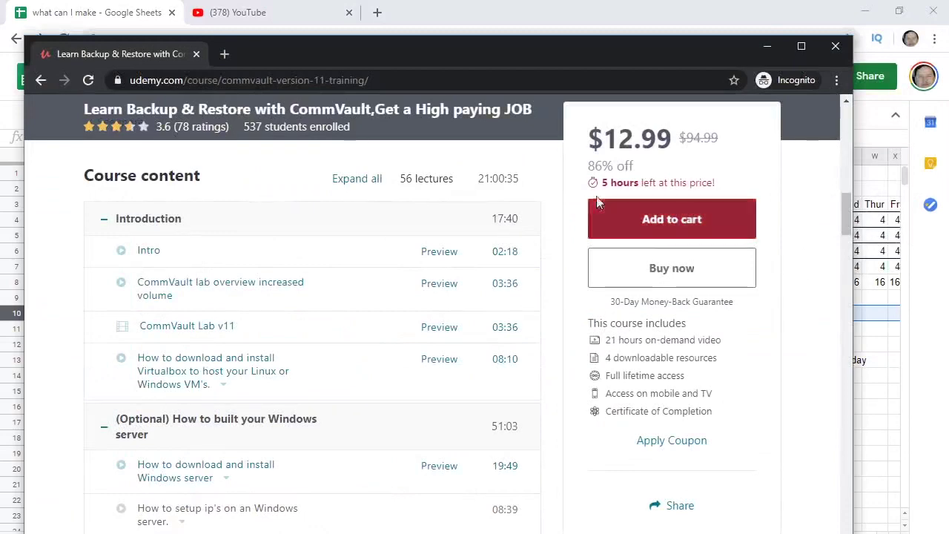
pyautogui.doubleClick(506, 57)
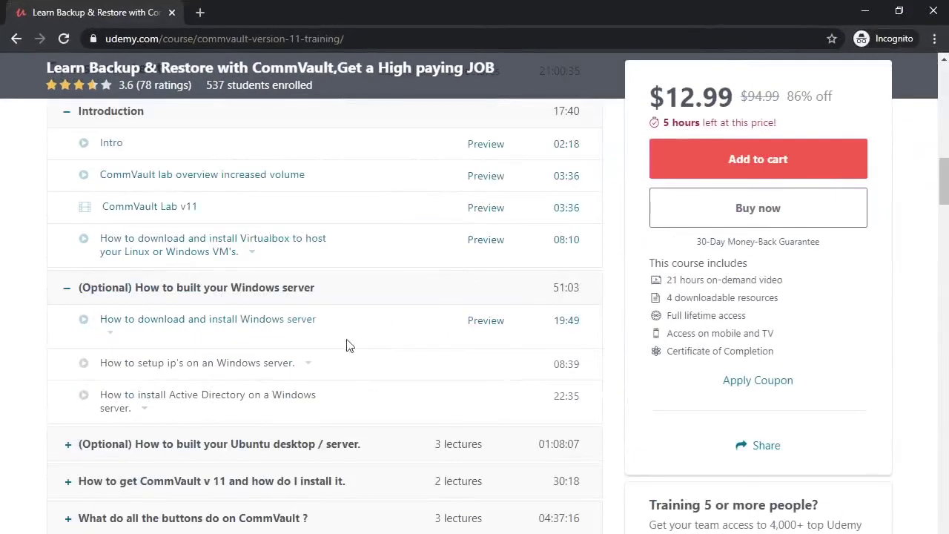
# - Review the course header and the What you'll learn list, and highlight "Get a High paying JOB" in the course title
pyautogui.scroll(10, 297, 346)
pyautogui.scroll(-2, 427, 337)
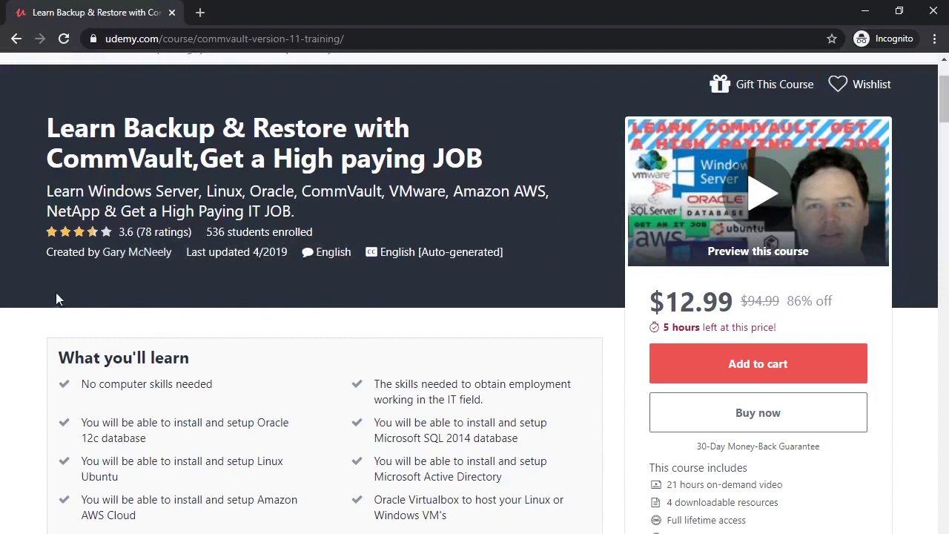
pyautogui.scroll(-3, 50, 310)
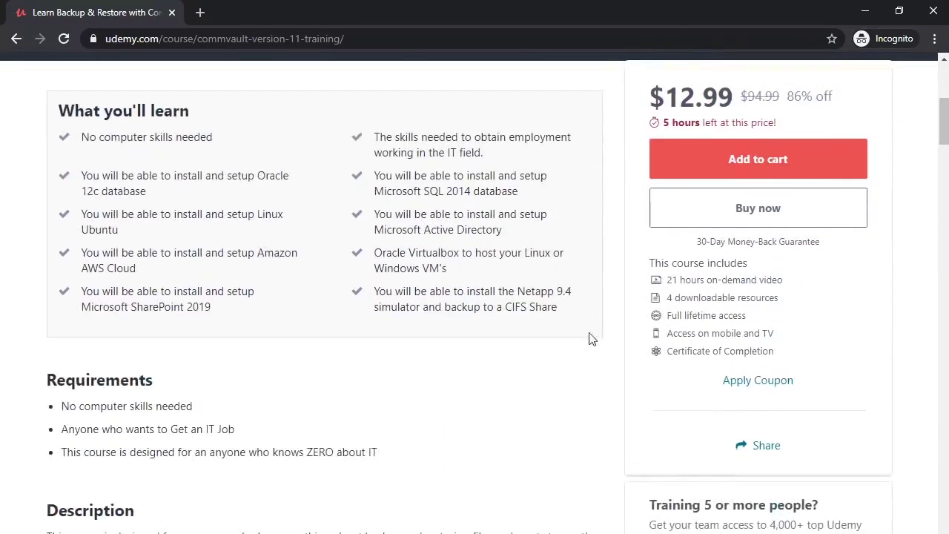
pyautogui.scroll(5, 590, 337)
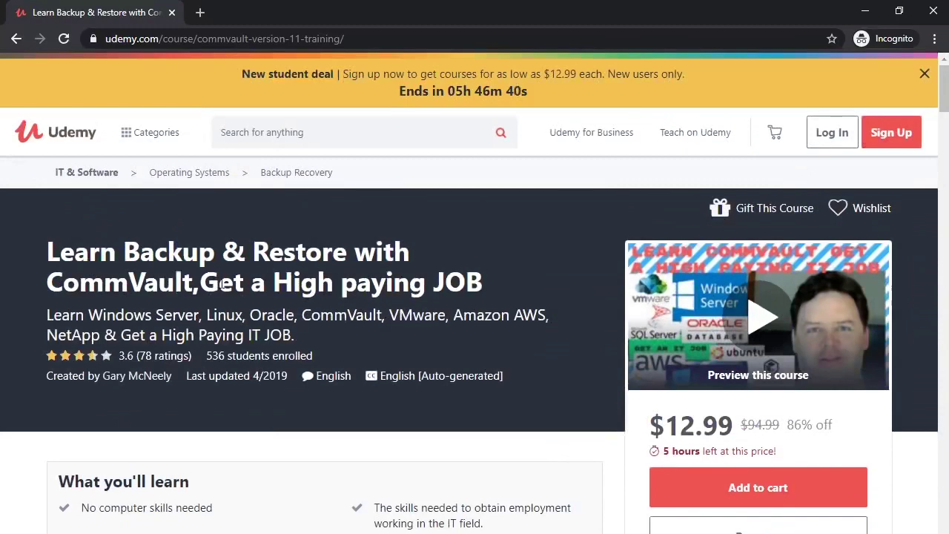
pyautogui.moveTo(484, 282); pyautogui.dragTo(198, 284)
pyautogui.click(502, 295)
# - Highlight the three bullet points of the course's Requirements section, then clear the selection
pyautogui.scroll(-3, 682, 337)
pyautogui.scroll(-2, 739, 380)
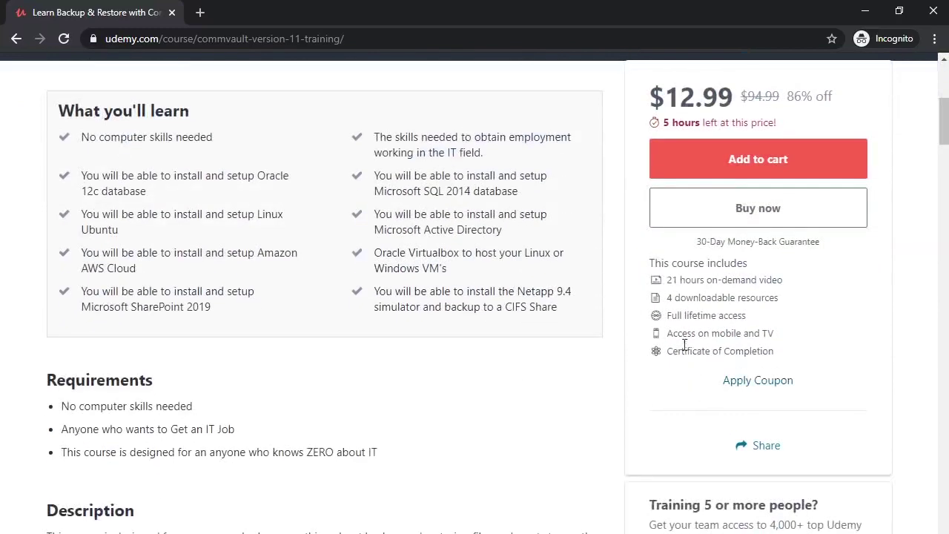
pyautogui.scroll(-2, 568, 330)
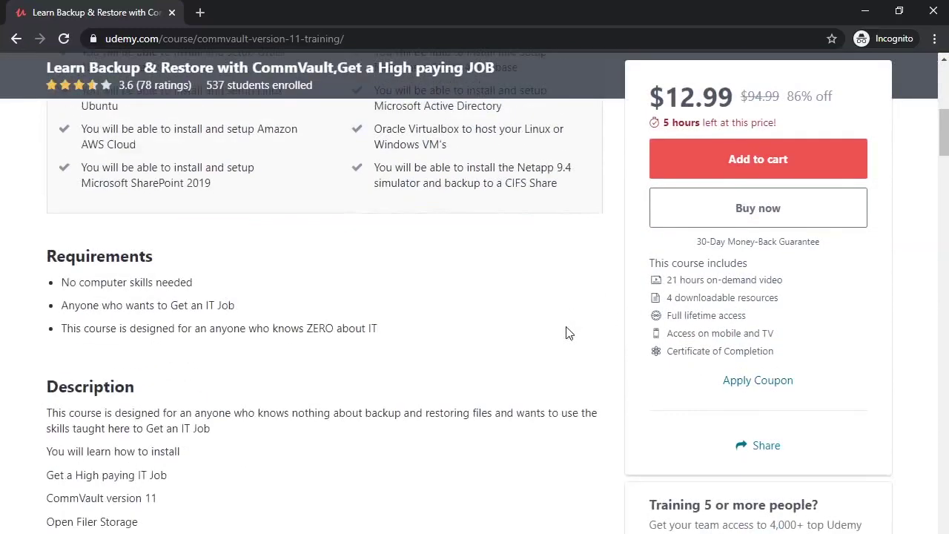
pyautogui.scroll(-2, 587, 333)
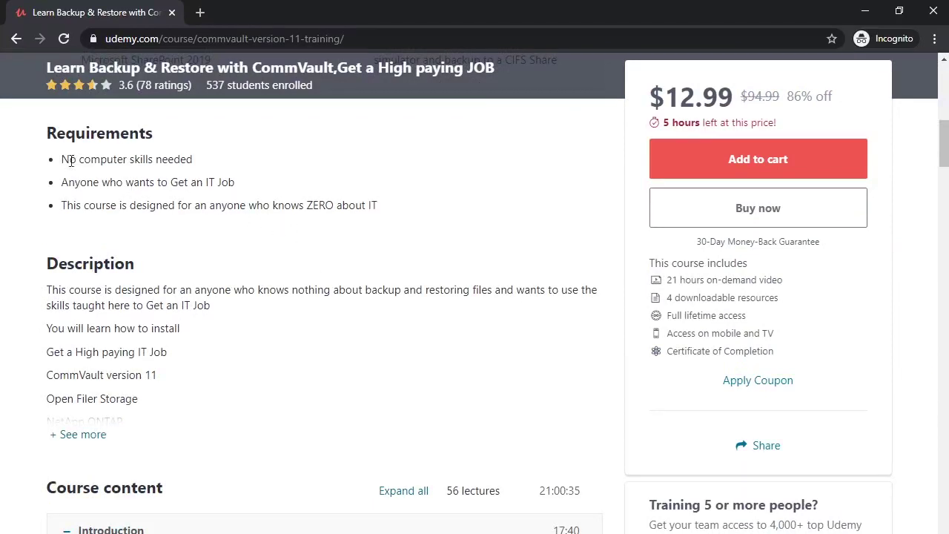
pyautogui.moveTo(60, 157); pyautogui.dragTo(395, 224)
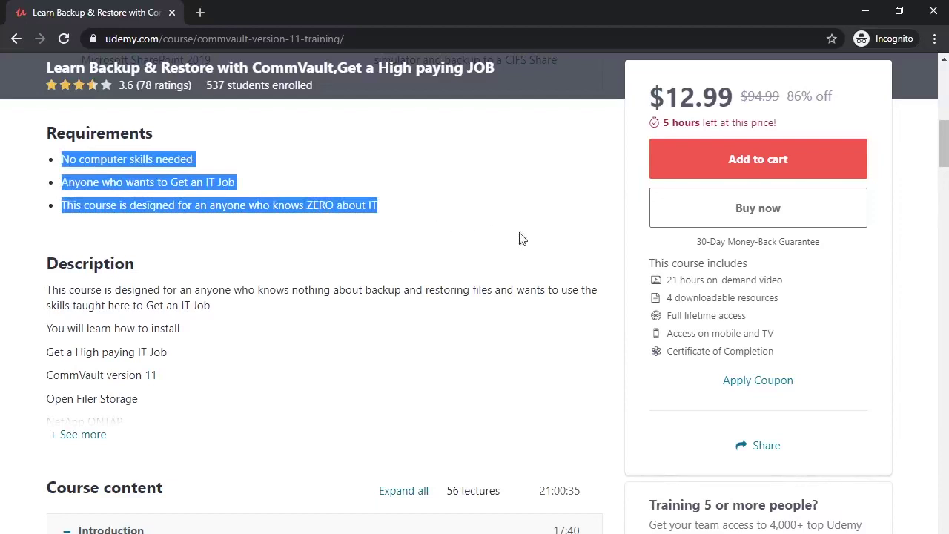
pyautogui.click(327, 340)
# - Return to the course title at the start of the page and highlight the word "CommVault" in it
pyautogui.scroll(-3, 416, 267)
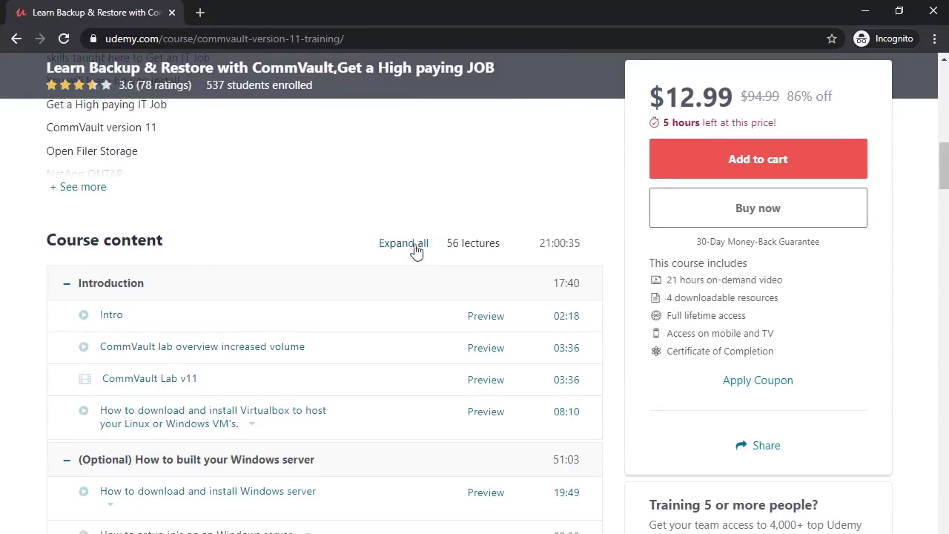
pyautogui.scroll(15, 418, 249)
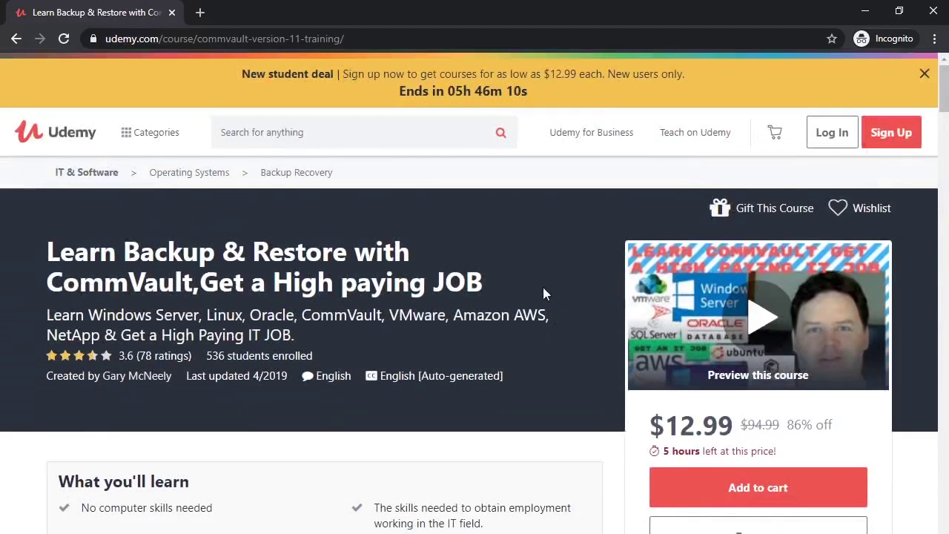
pyautogui.scroll(-2, 542, 294)
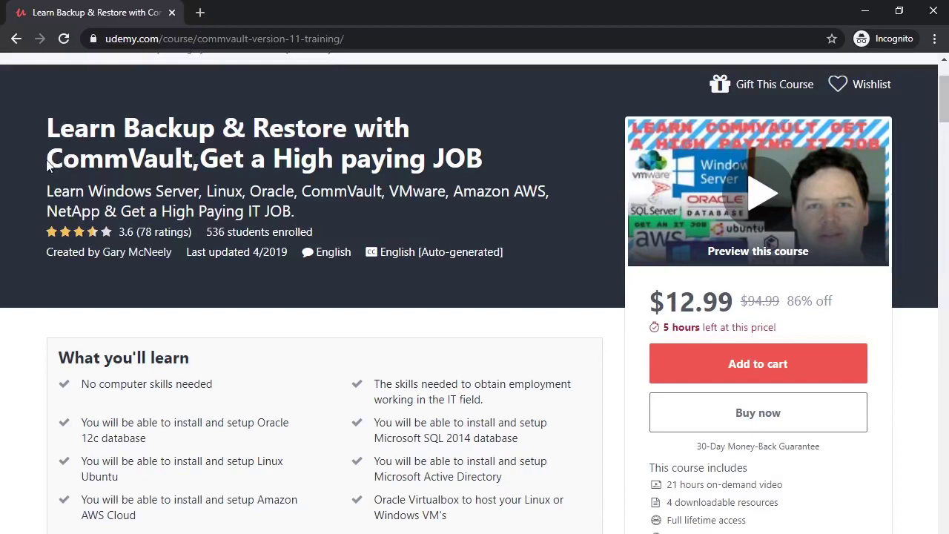
pyautogui.moveTo(46, 160); pyautogui.dragTo(191, 160)
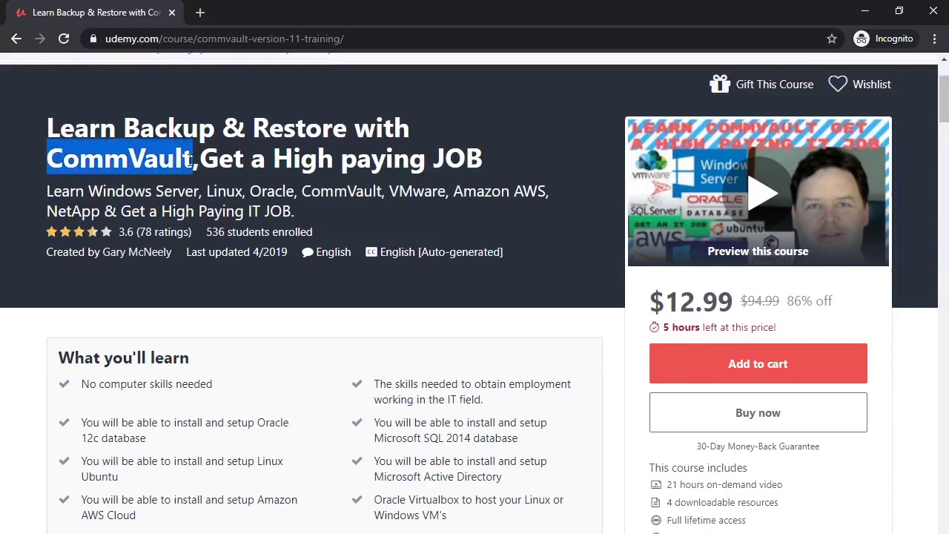
pyautogui.click(107, 167)
pyautogui.moveTo(44, 159); pyautogui.dragTo(194, 160)
# - Examine the Introduction and Windows server lectures in the Course content list
pyautogui.scroll(-6, 385, 238)
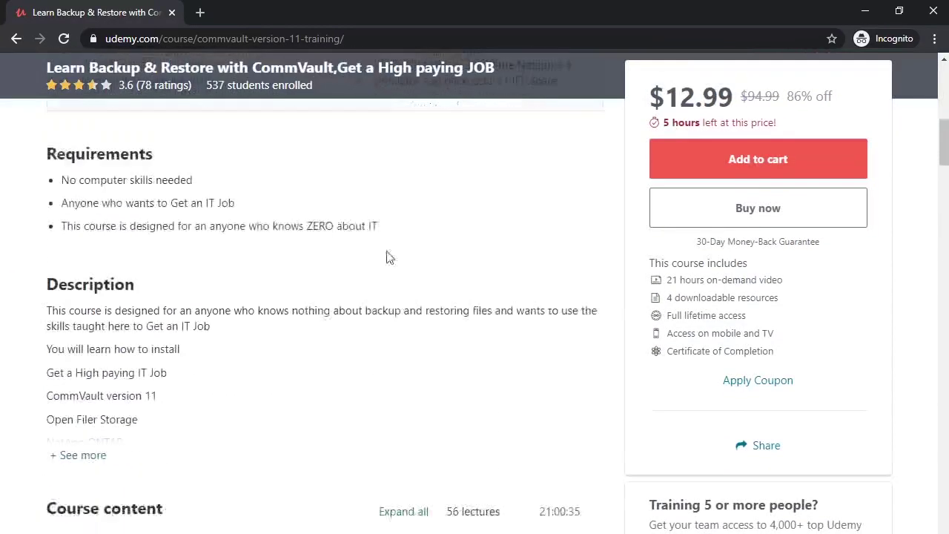
pyautogui.scroll(-1, 198, 326)
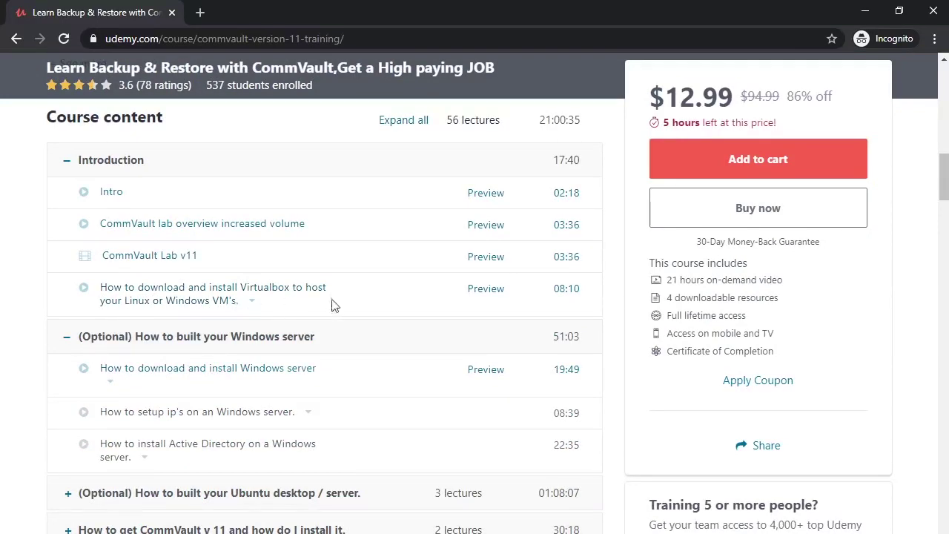
pyautogui.scroll(2, 198, 315)
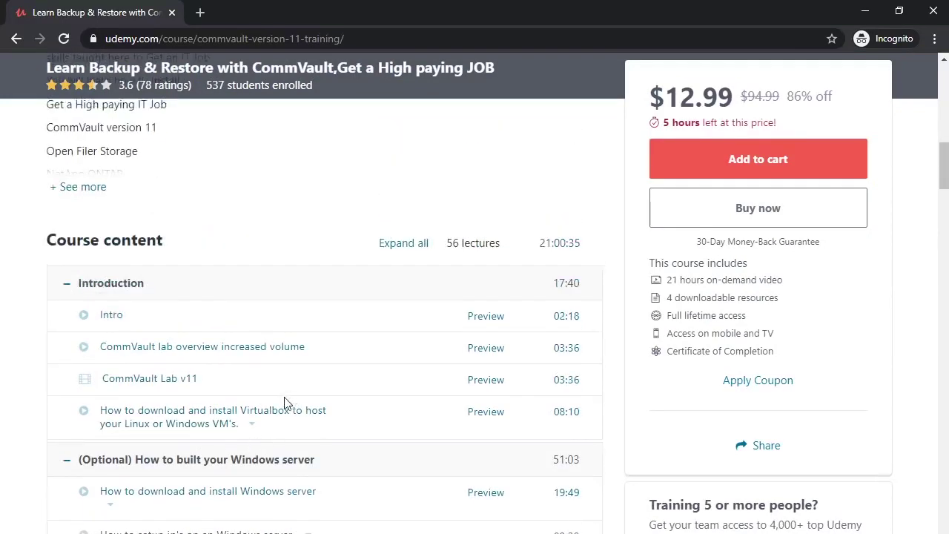
pyautogui.scroll(-2, 250, 409)
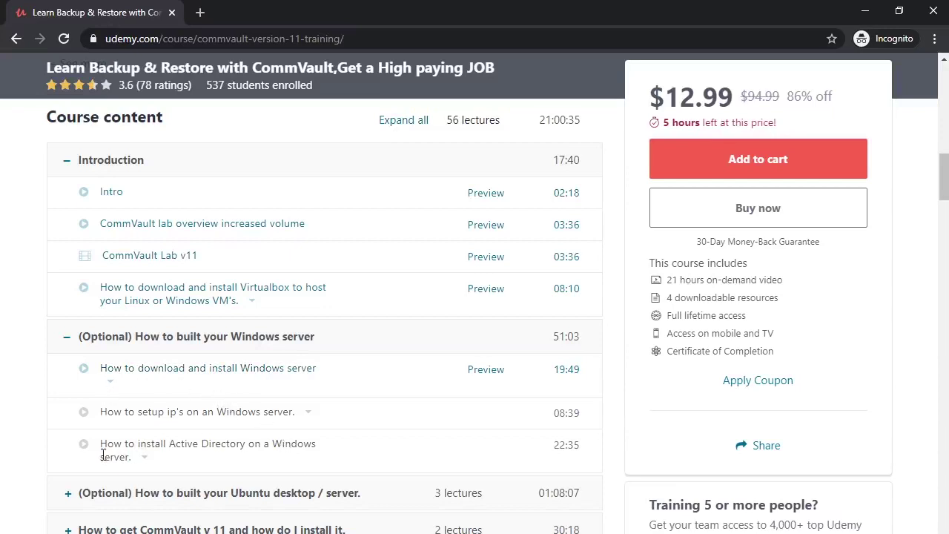
pyautogui.scroll(-1, 93, 440)
pyautogui.scroll(-3, 90, 440)
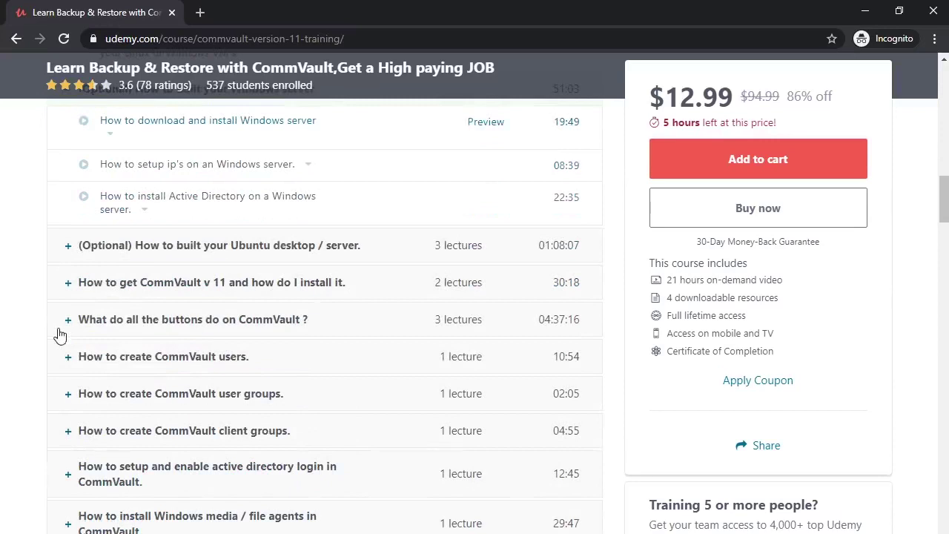
# - Expand the optional Ubuntu desktop / server section and highlight its lecture on joining an Ubuntu server to a Windows Active Directory domain
pyautogui.click(66, 246)
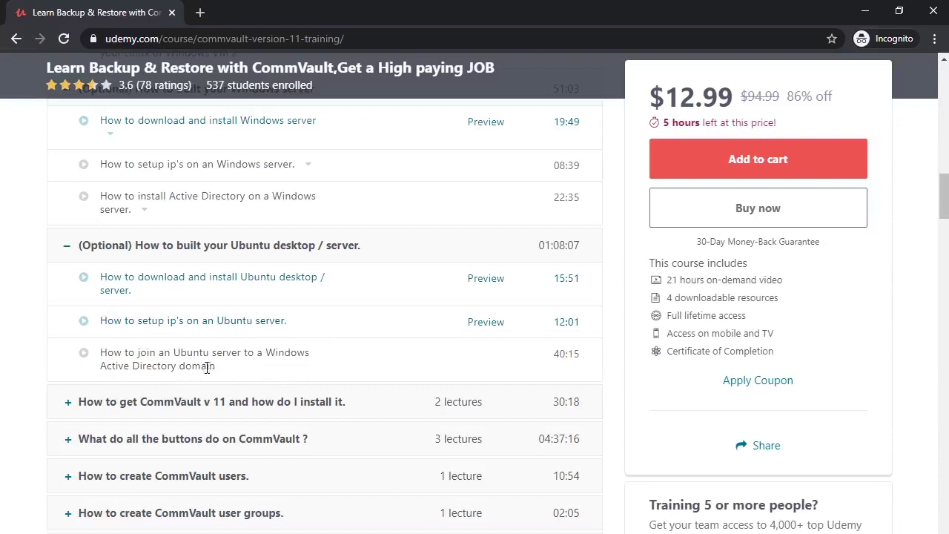
pyautogui.moveTo(228, 376); pyautogui.dragTo(89, 363)
pyautogui.click(33, 398)
# - Expand the sections "How to get CommVault v 11 and how do I install it." and "What do all the buttons do on CommVault ?"
pyautogui.scroll(-2, 132, 339)
pyautogui.click(68, 287)
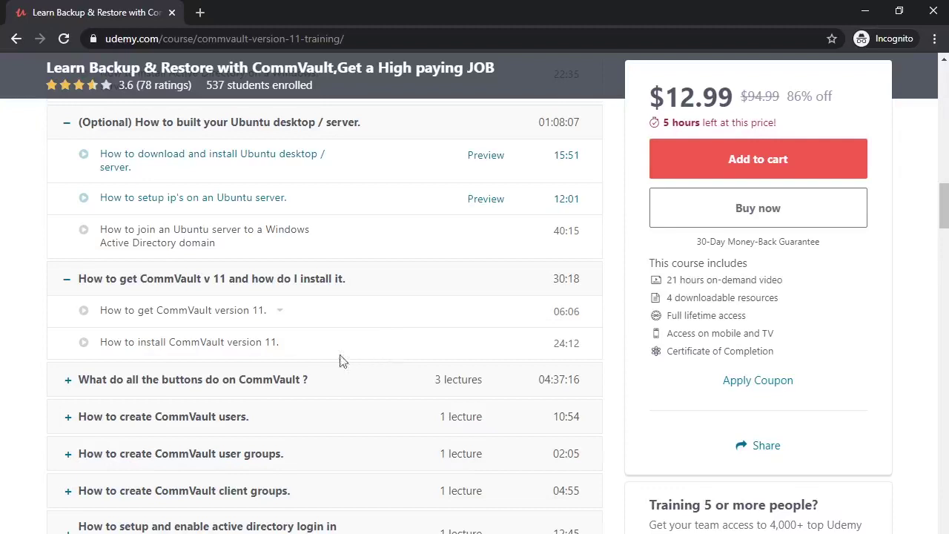
pyautogui.scroll(-2, 311, 362)
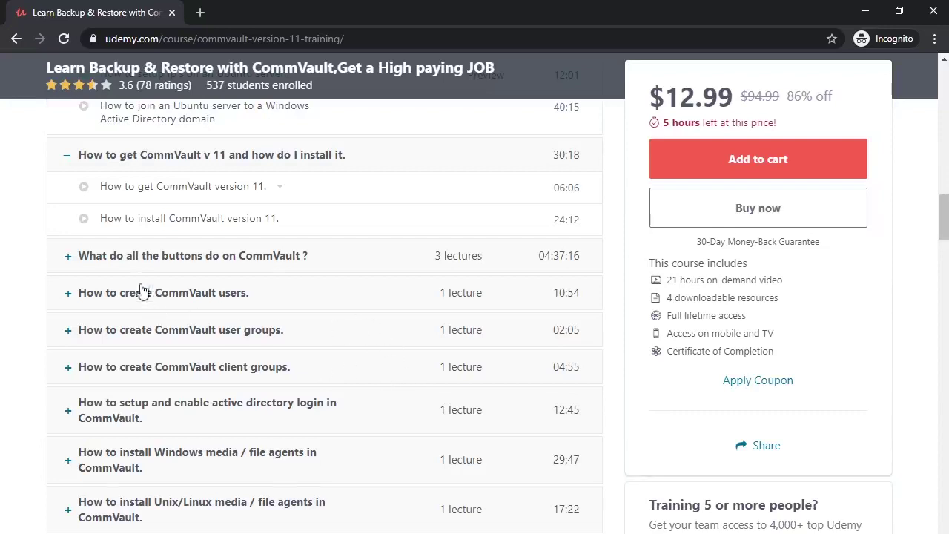
pyautogui.click(67, 260)
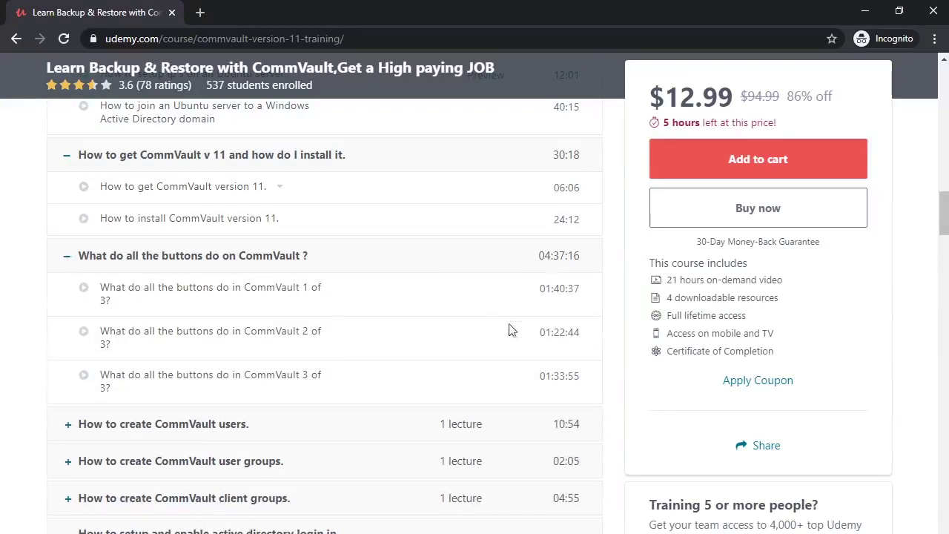
# - Expand the course sections on creating CommVault users, user groups and client groups
pyautogui.scroll(-2, 297, 326)
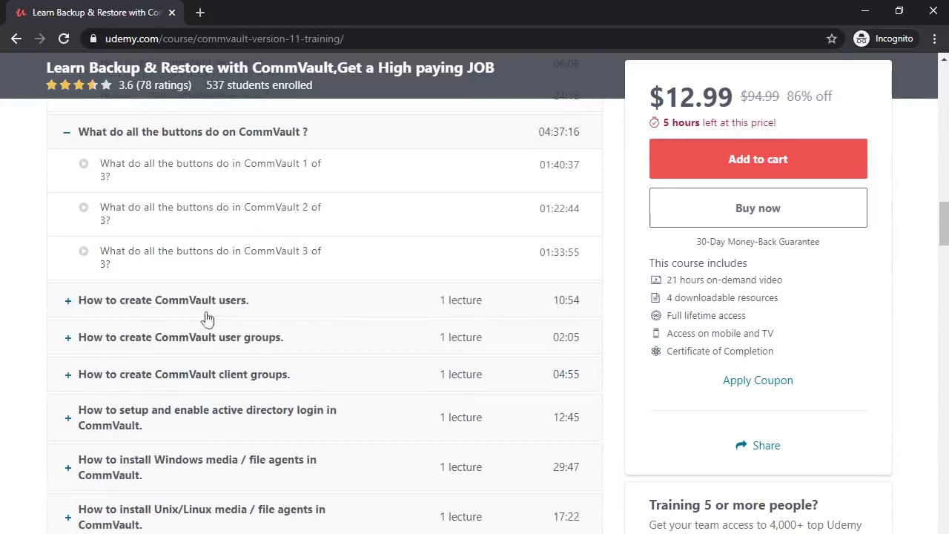
pyautogui.click(66, 301)
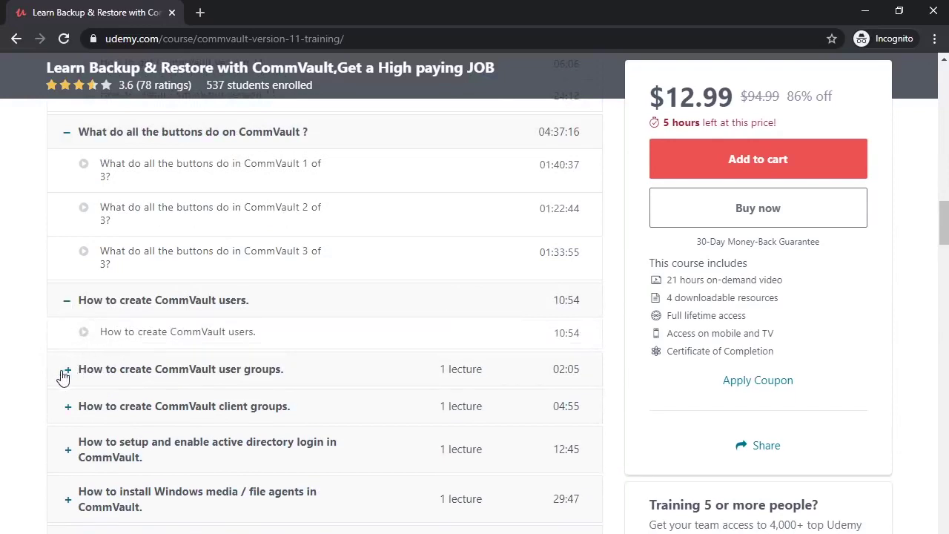
pyautogui.click(63, 377)
pyautogui.scroll(-2, 396, 368)
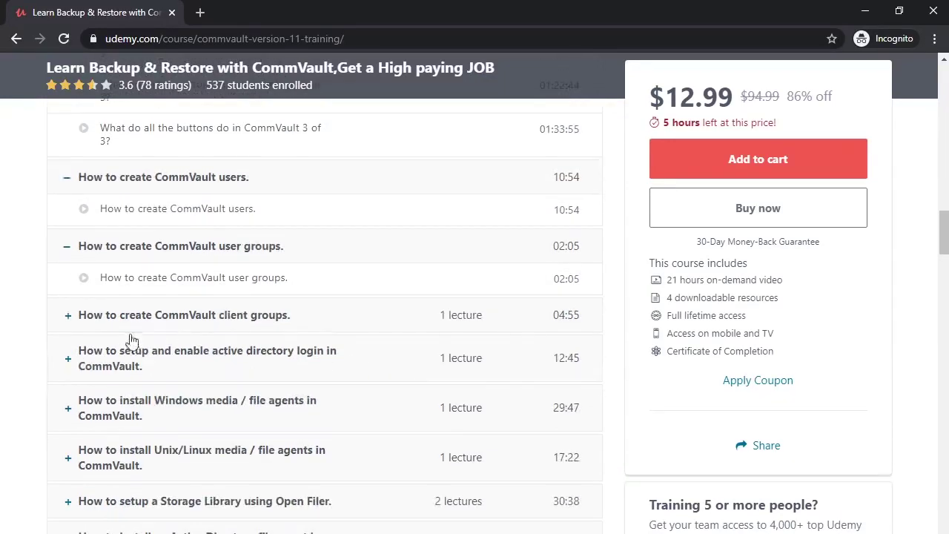
pyautogui.click(70, 320)
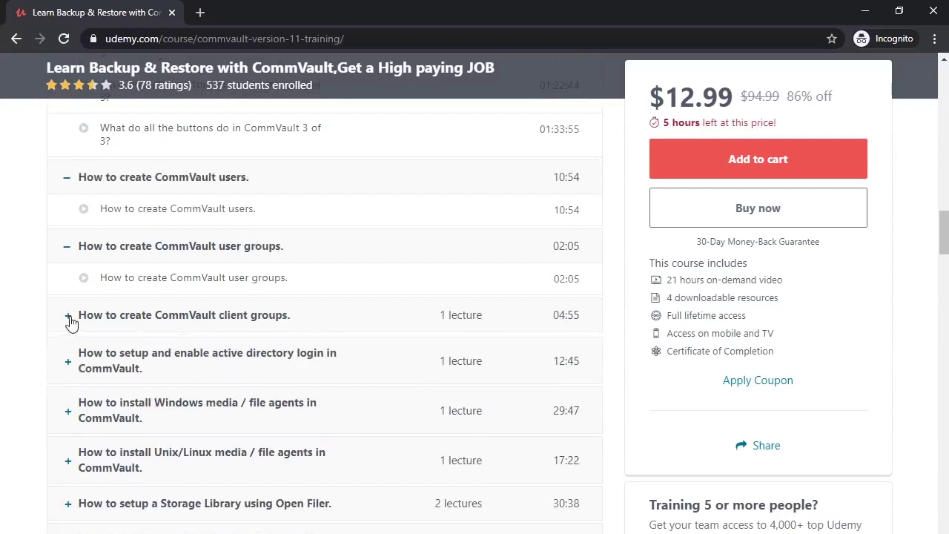
# - Expand the sections on active directory login, Windows media / file agents and Unix/Linux media / file agents
pyautogui.scroll(-2, 304, 343)
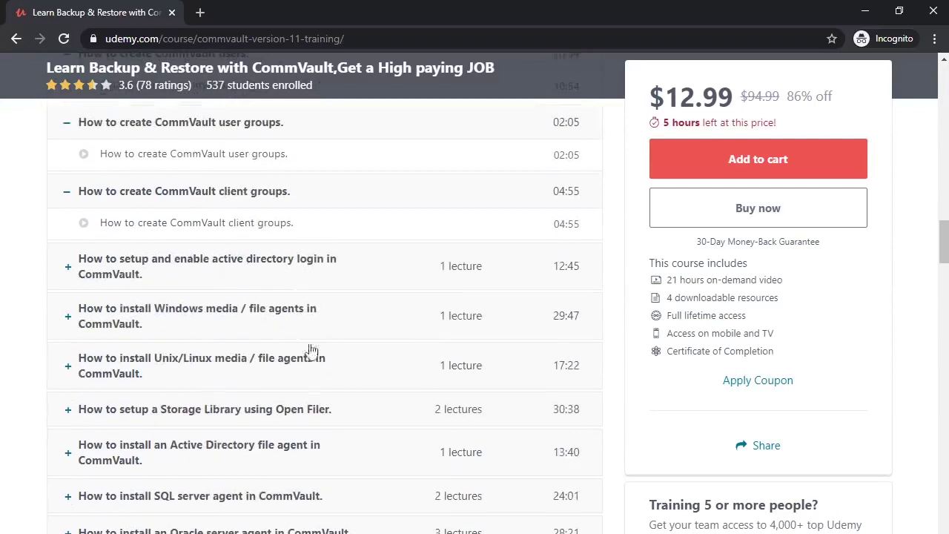
pyautogui.click(65, 271)
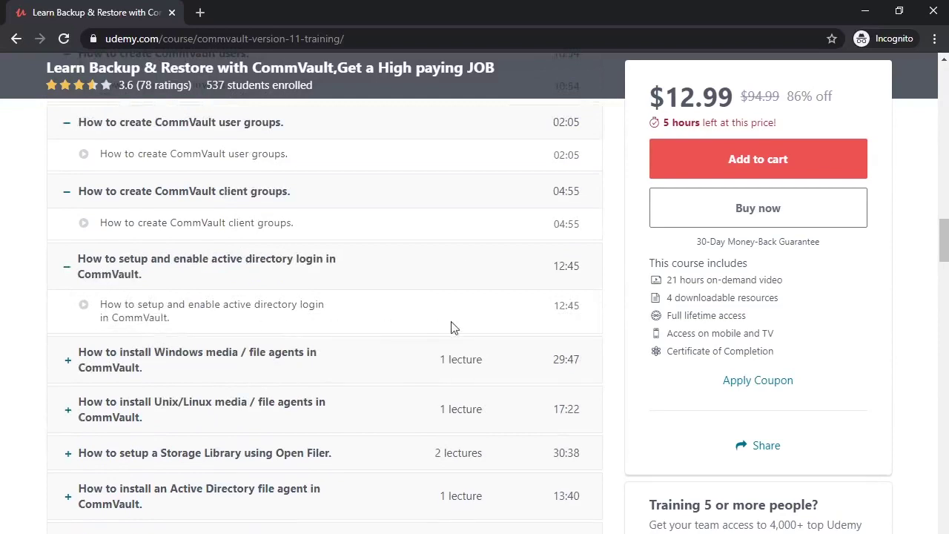
pyautogui.click(66, 362)
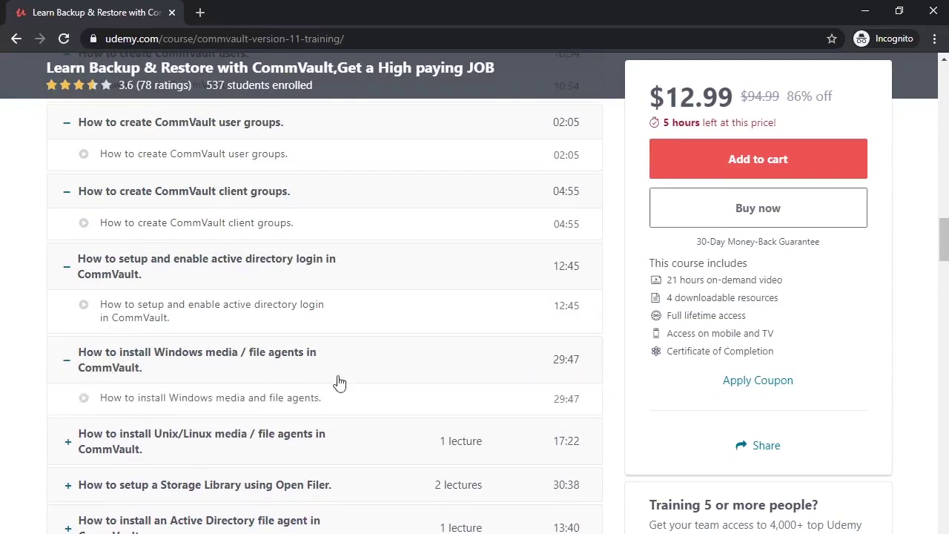
pyautogui.scroll(-2, 340, 382)
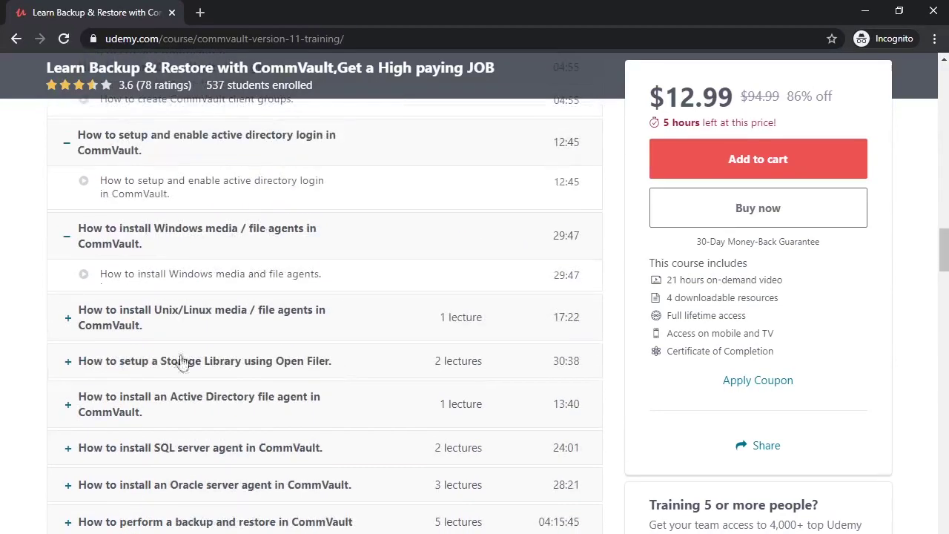
pyautogui.click(69, 327)
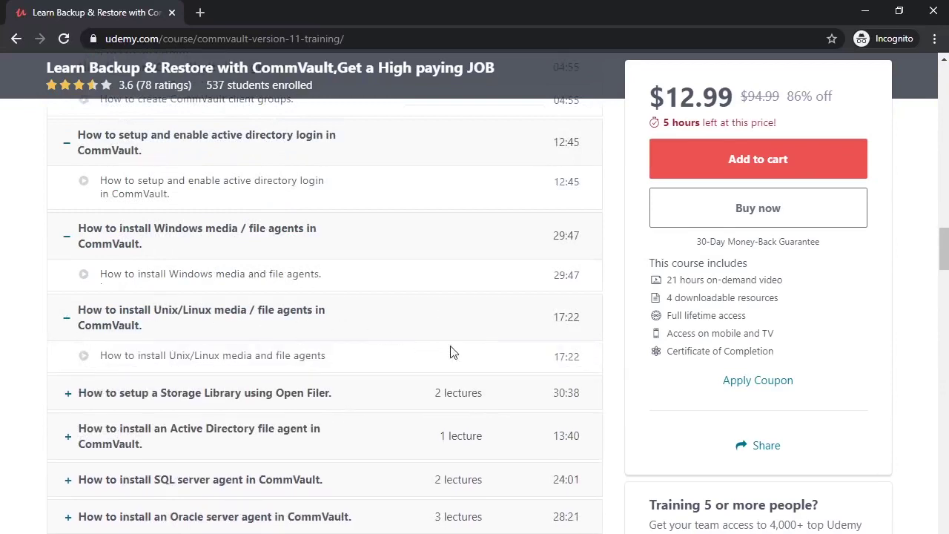
# - Expand the section "How to setup a Storage Library using Open Filer." and highlight the title of its first lecture
pyautogui.scroll(-2, 441, 353)
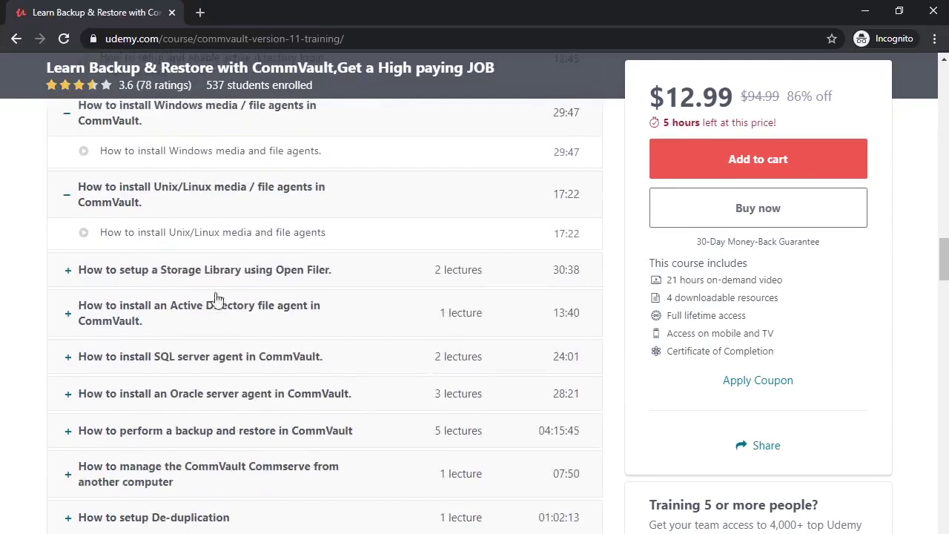
pyautogui.click(68, 278)
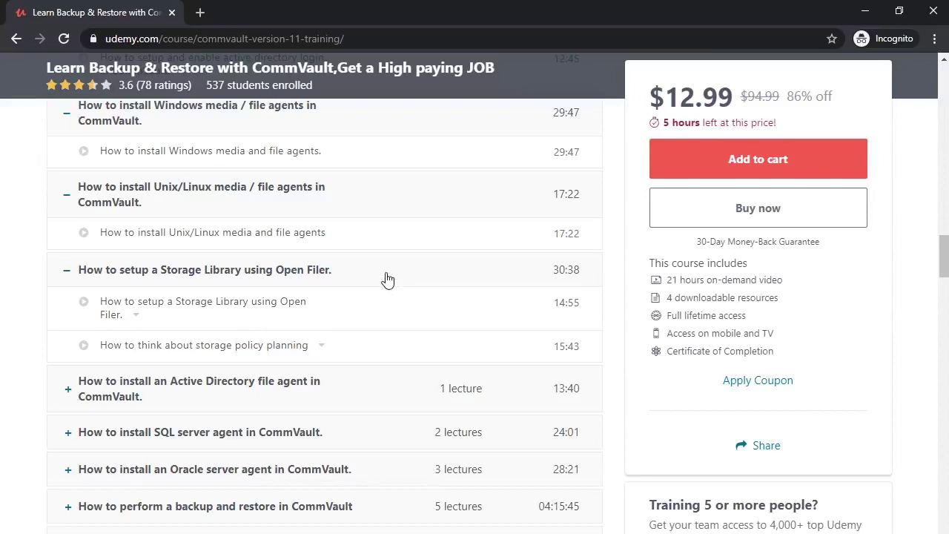
pyautogui.scroll(-2, 383, 326)
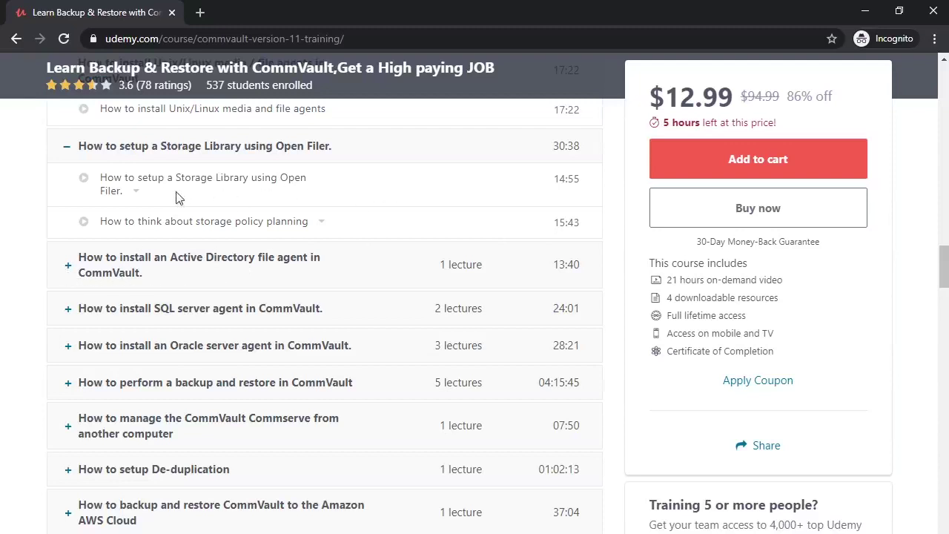
pyautogui.moveTo(157, 188); pyautogui.dragTo(96, 181)
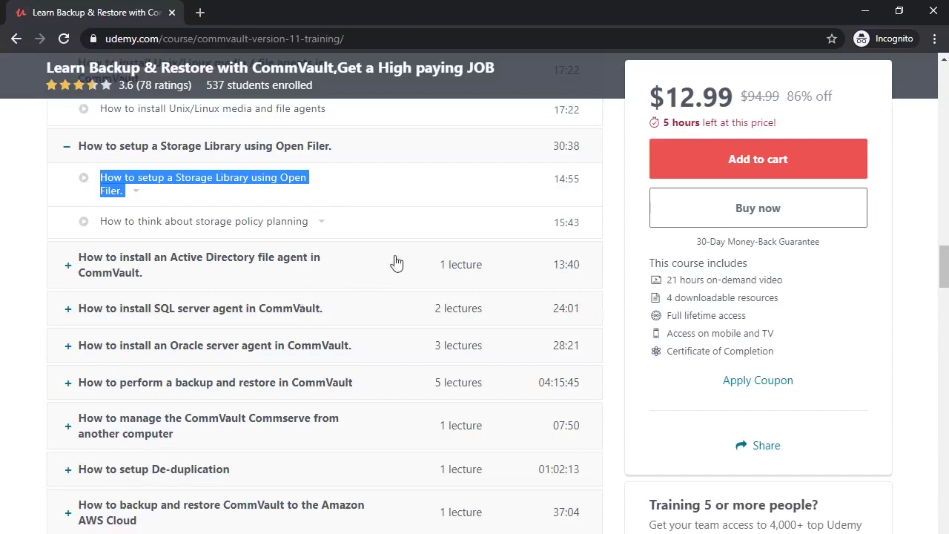
# - Expand the sections on installing an Active Directory file agent and an SQL server agent in CommVault
pyautogui.click(68, 270)
pyautogui.scroll(-2, 146, 274)
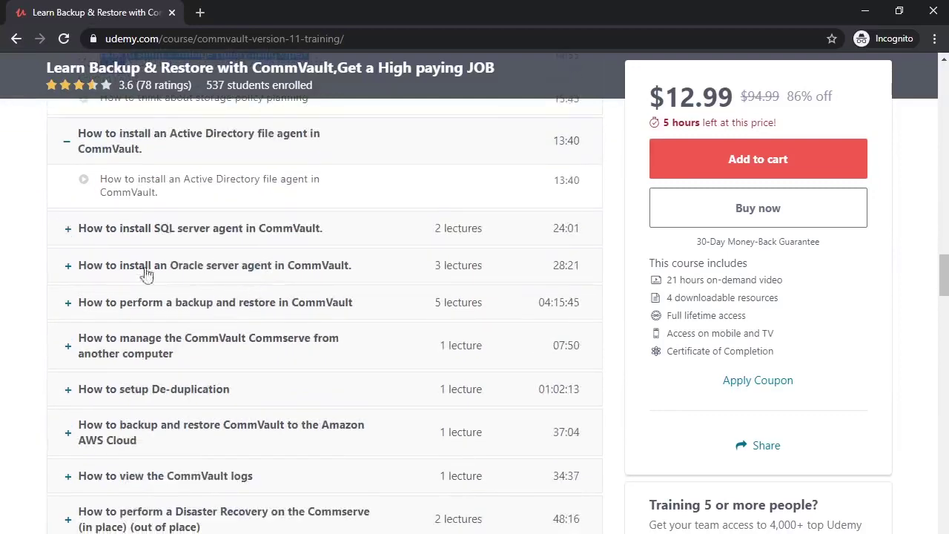
pyautogui.click(66, 234)
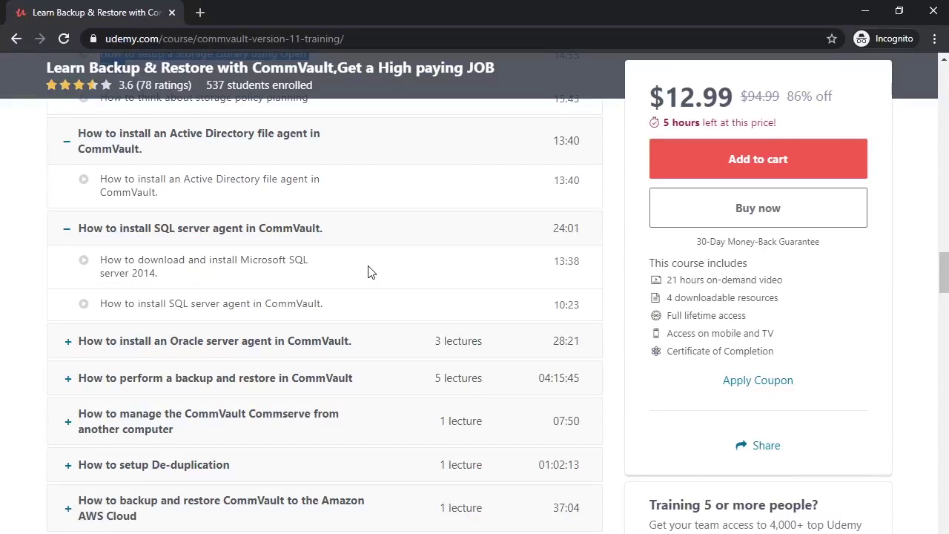
# - Expand the course section on installing an Oracle server agent in CommVault and review its lectures
pyautogui.click(69, 345)
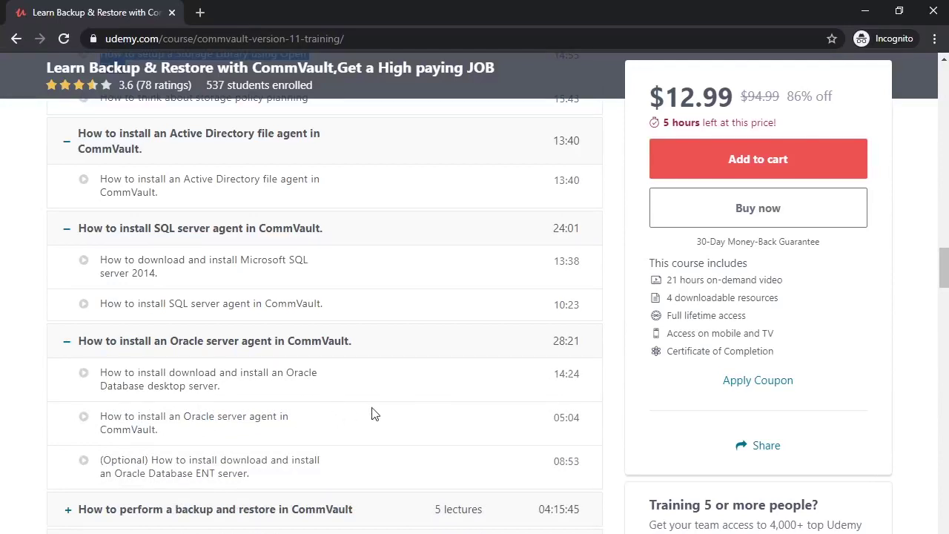
pyautogui.scroll(-2, 408, 396)
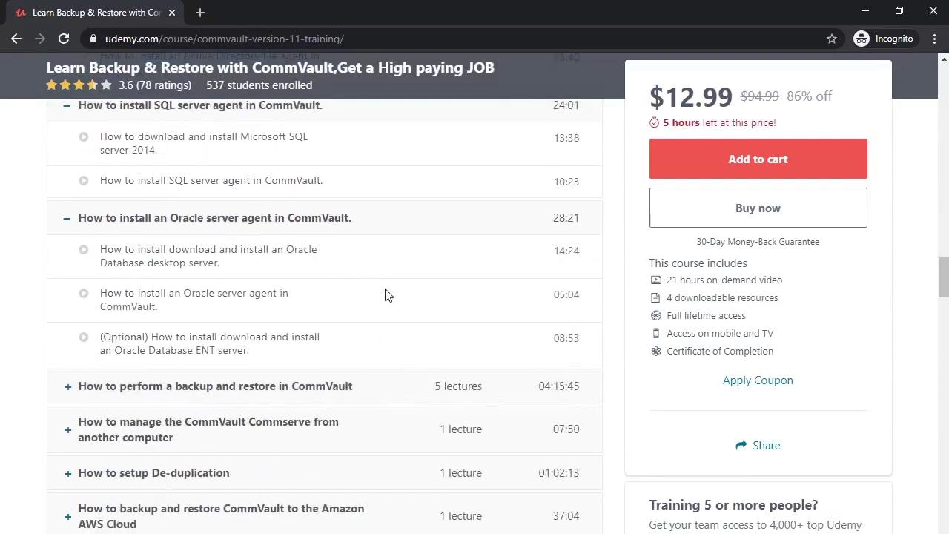
pyautogui.scroll(2, 385, 297)
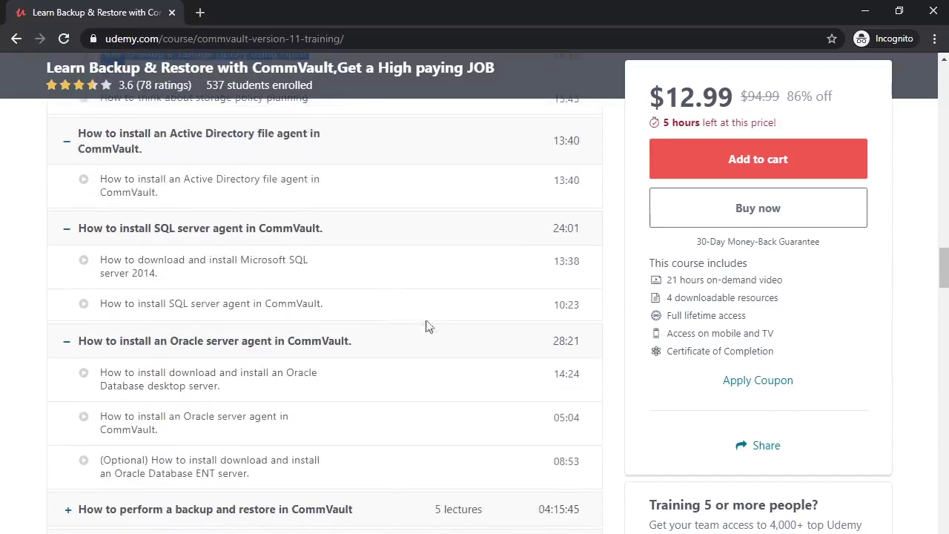
# - Expand the sections on setting up De-duplication and on backing up and restoring CommVault to the Amazon AWS Cloud
pyautogui.scroll(-4, 314, 360)
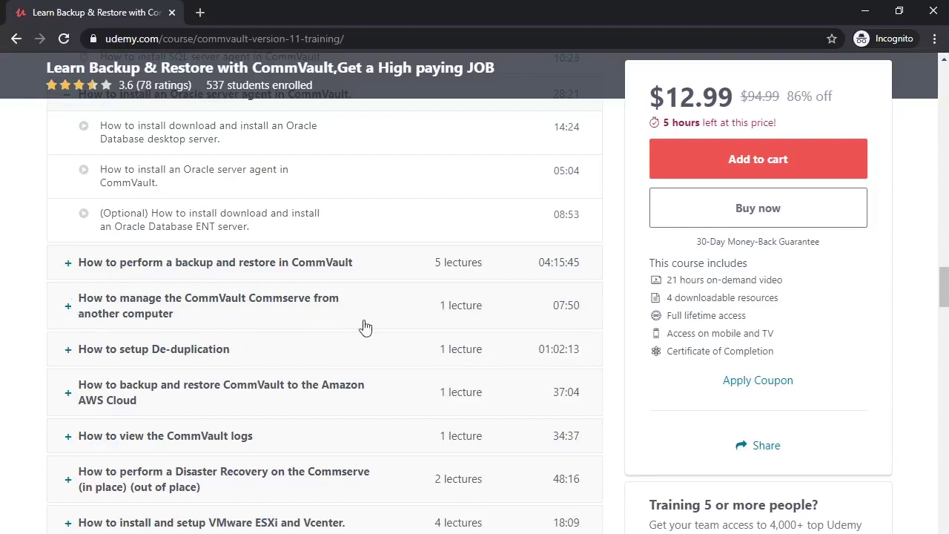
pyautogui.scroll(-2, 356, 326)
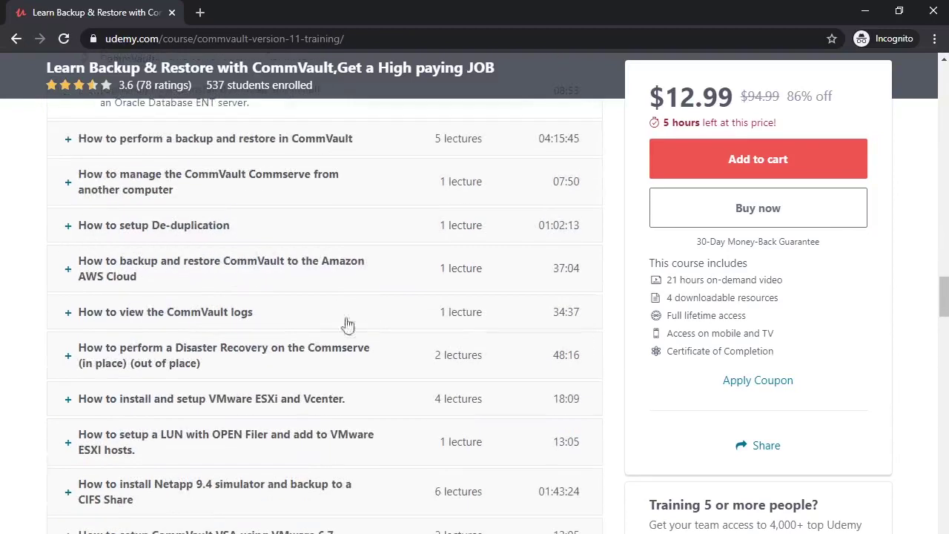
pyautogui.click(69, 234)
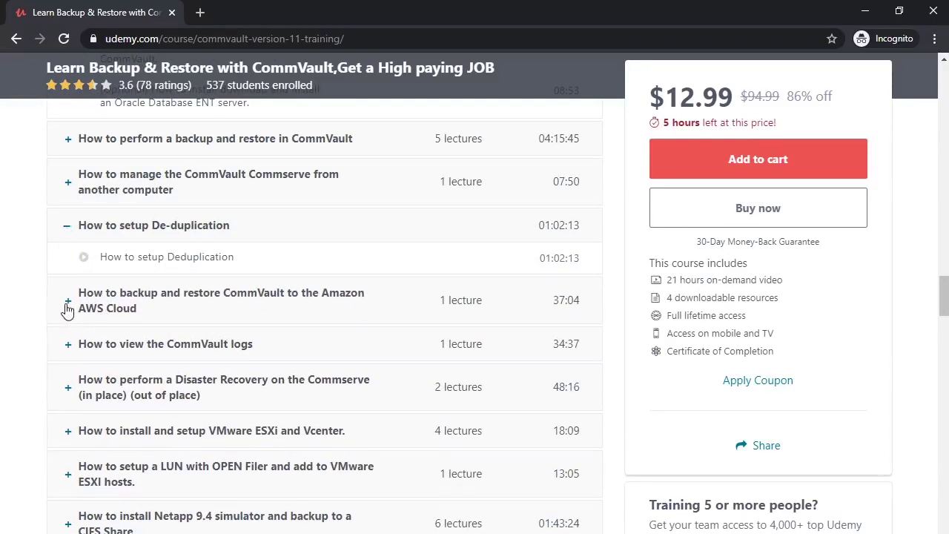
pyautogui.click(68, 310)
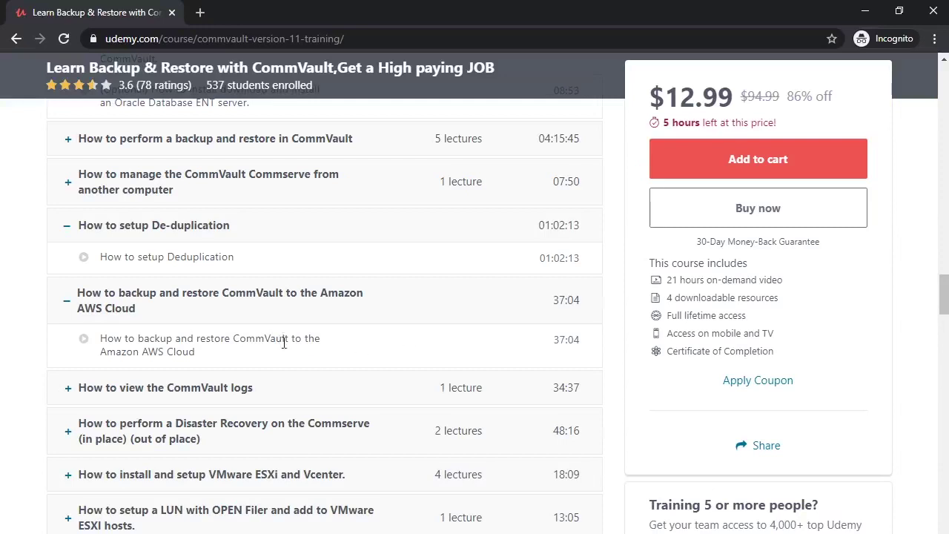
# - Expand the sections on viewing the CommVault logs and performing a Disaster Recovery on the Commserve
pyautogui.scroll(-2, 357, 327)
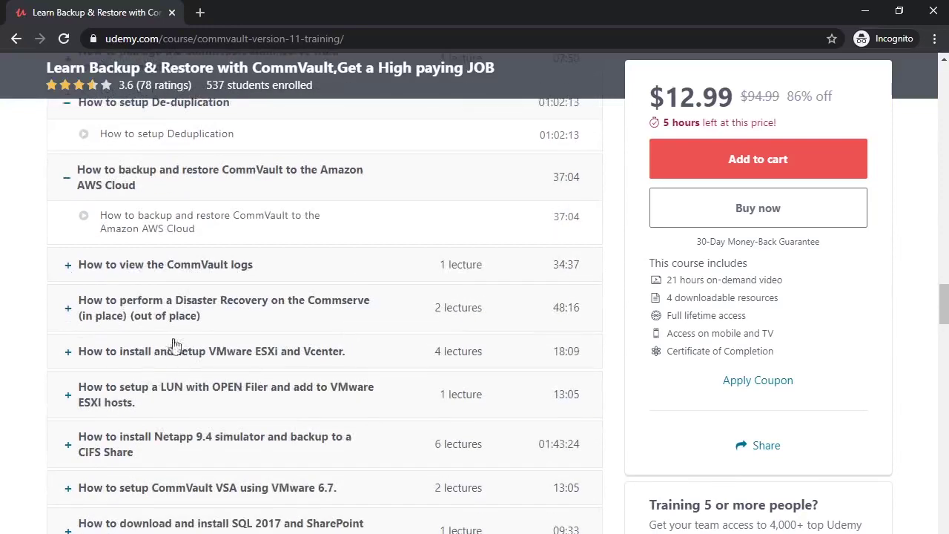
pyautogui.click(67, 269)
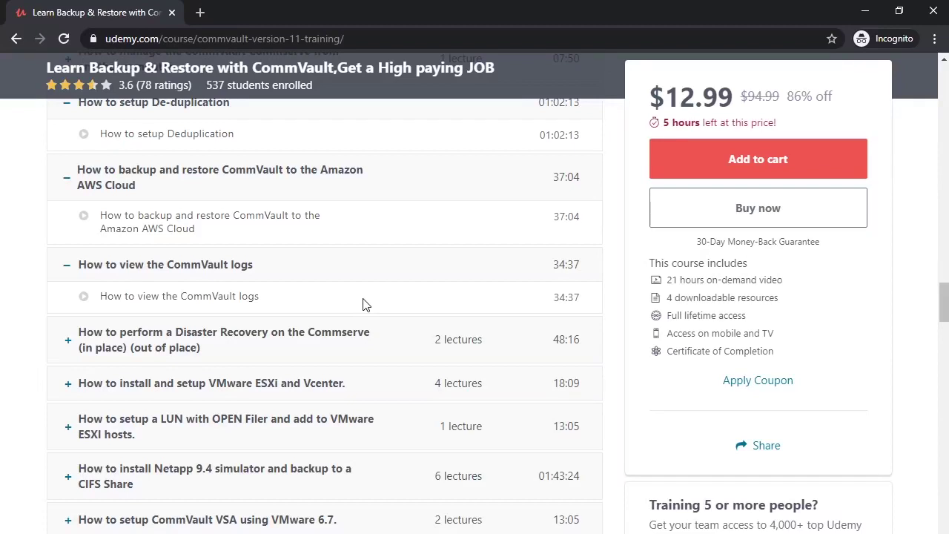
pyautogui.click(67, 344)
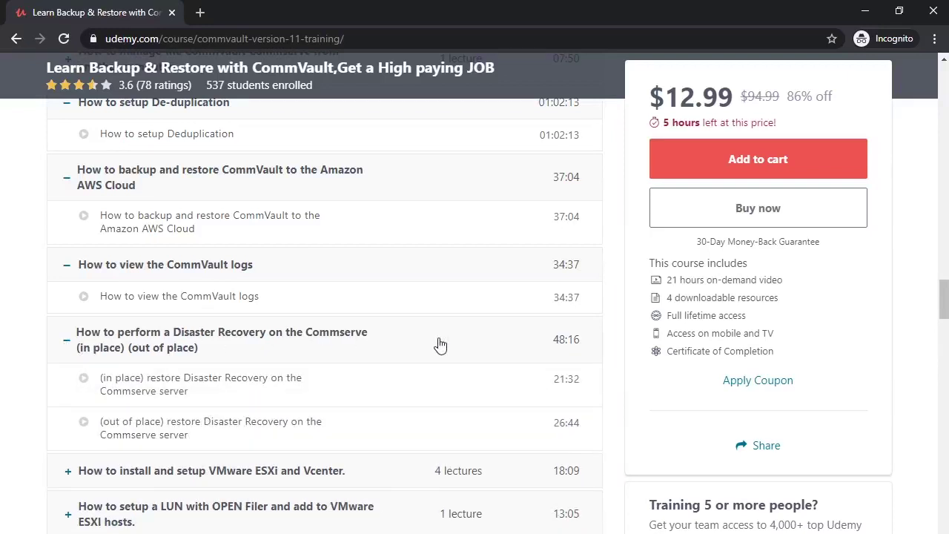
# - Expand the section on installing and setting up VMware ESXi and Vcenter and review its lectures
pyautogui.scroll(-1, 438, 342)
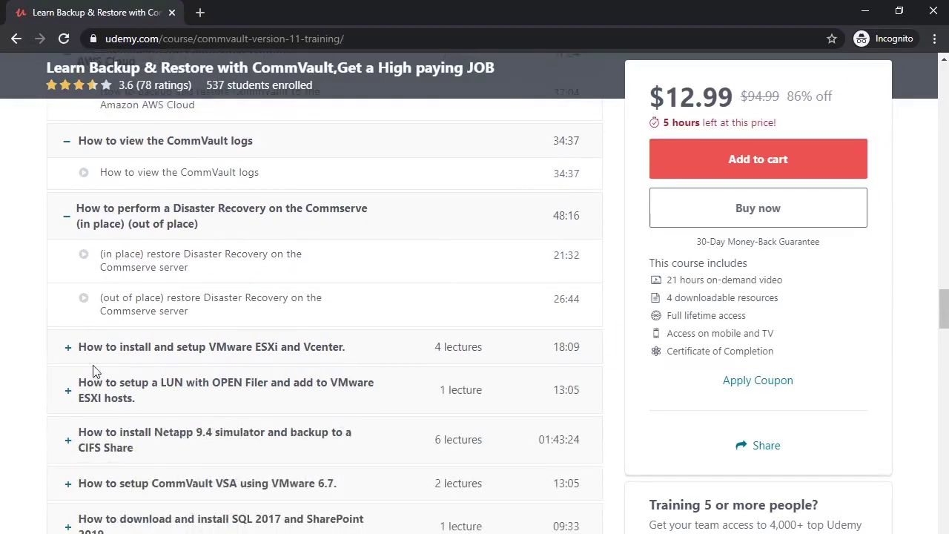
pyautogui.click(68, 347)
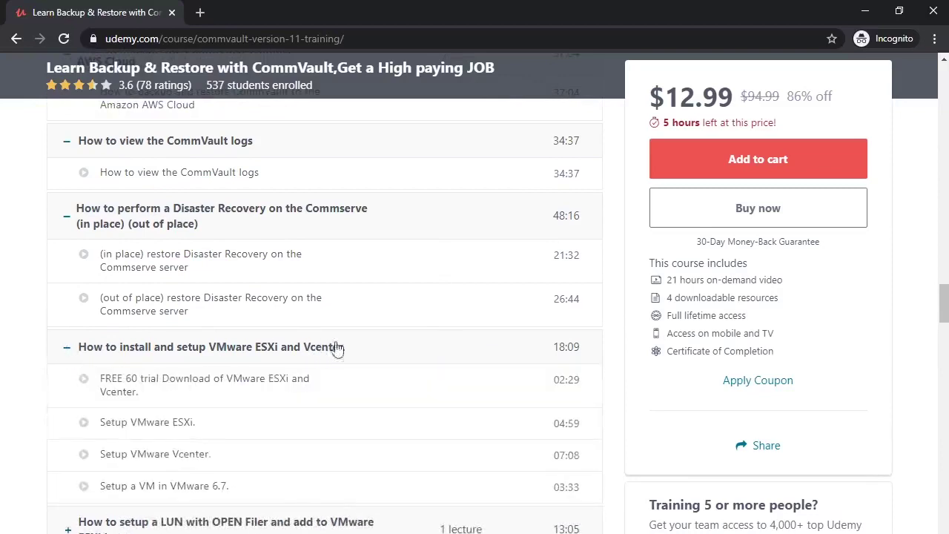
pyautogui.scroll(-1, 452, 365)
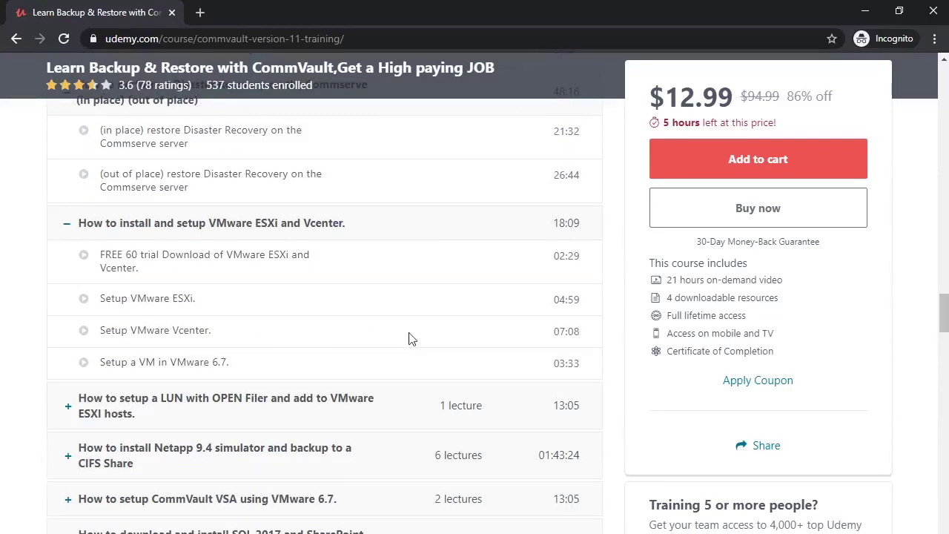
# - Expand the sections on setting up a LUN with OPEN Filer and installing the Netapp 9.4 simulator, and review their lectures
pyautogui.scroll(-1, 428, 352)
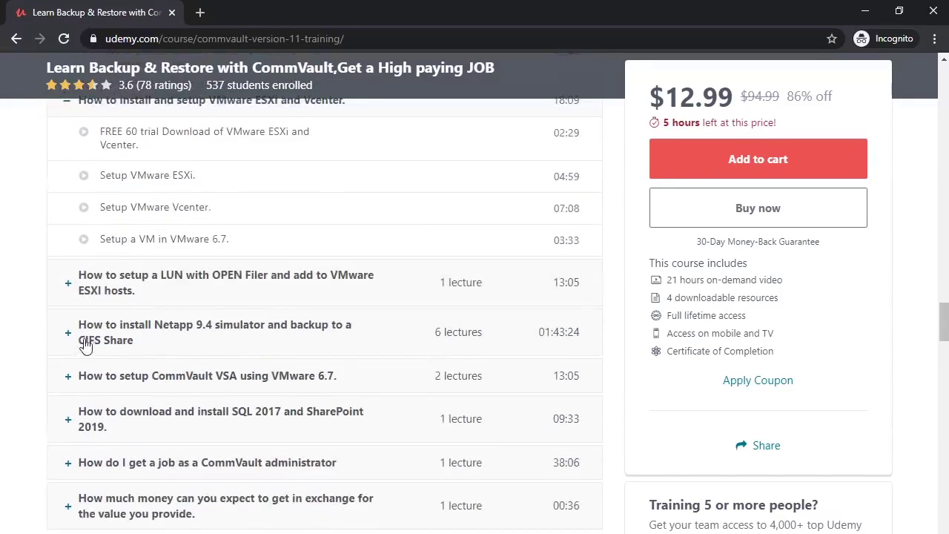
pyautogui.click(68, 288)
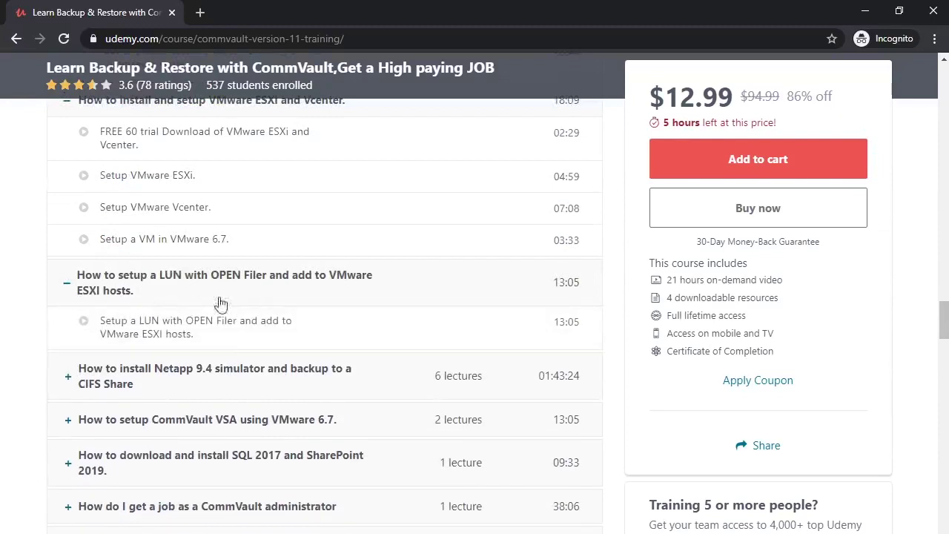
pyautogui.click(72, 381)
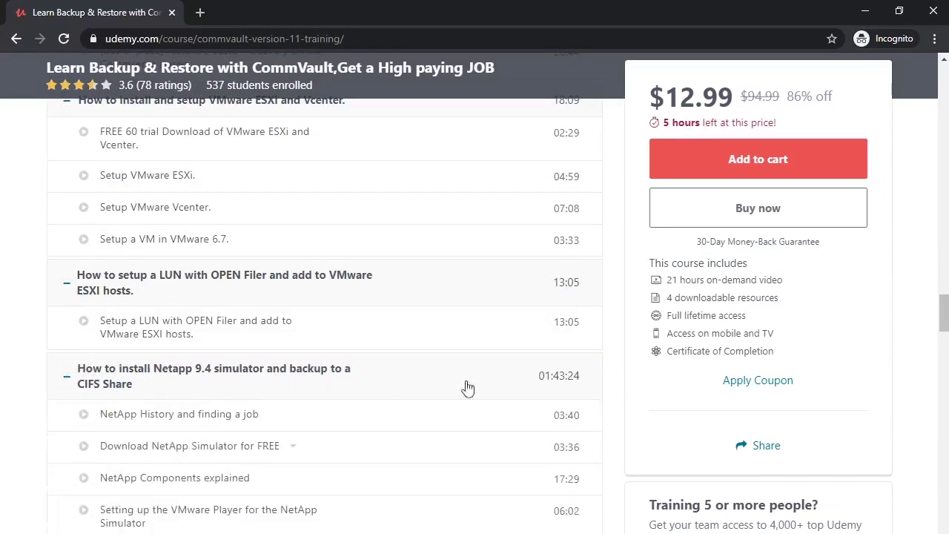
pyautogui.scroll(-2, 444, 356)
pyautogui.scroll(1, 377, 259)
pyautogui.scroll(-1, 374, 312)
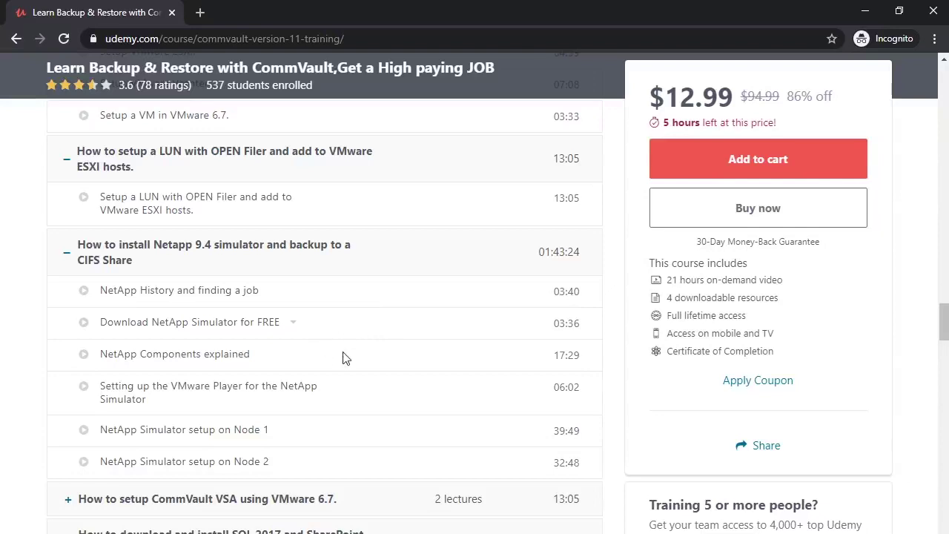
# - Expand the sections on setting up CommVault VSA using VMware 6.7 and installing SQL 2017 and SharePoint 2019
pyautogui.scroll(-3, 347, 348)
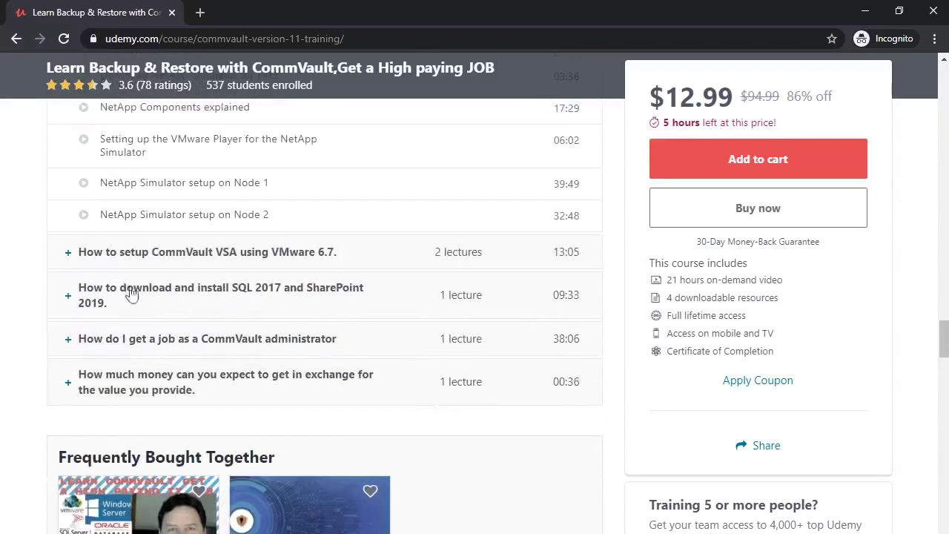
pyautogui.click(71, 257)
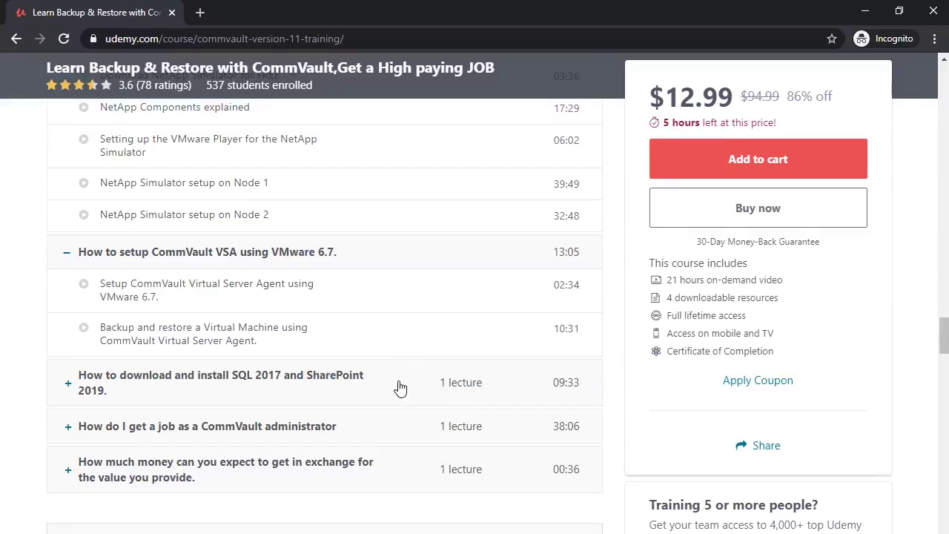
pyautogui.click(67, 387)
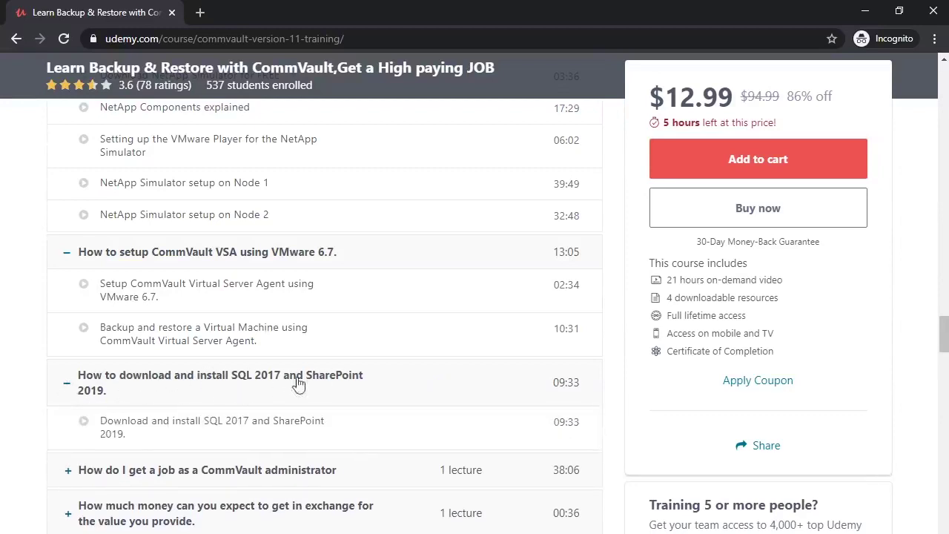
# - Expand the last two sections, on getting a job as a CommVault administrator and how much money to expect, and review their lectures
pyautogui.scroll(-2, 408, 384)
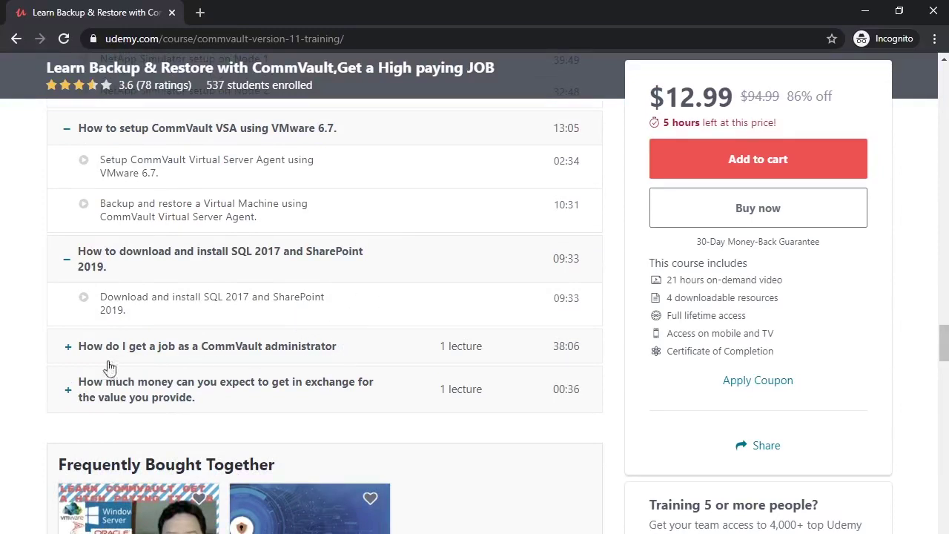
pyautogui.click(67, 353)
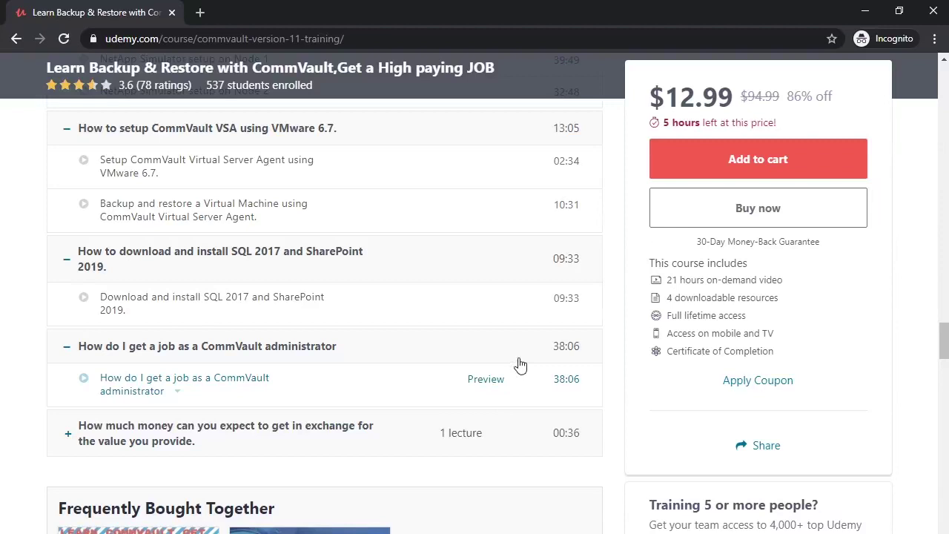
pyautogui.click(65, 439)
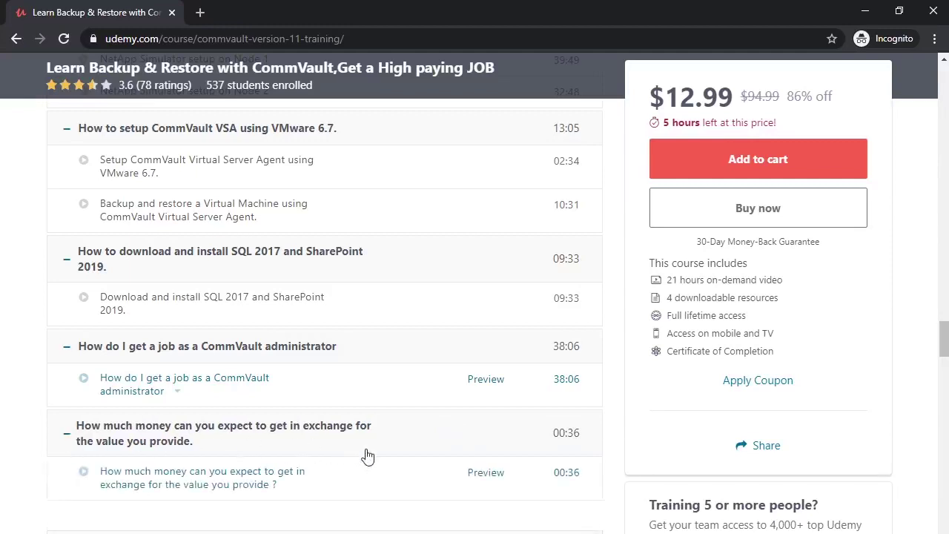
pyautogui.scroll(-2, 364, 452)
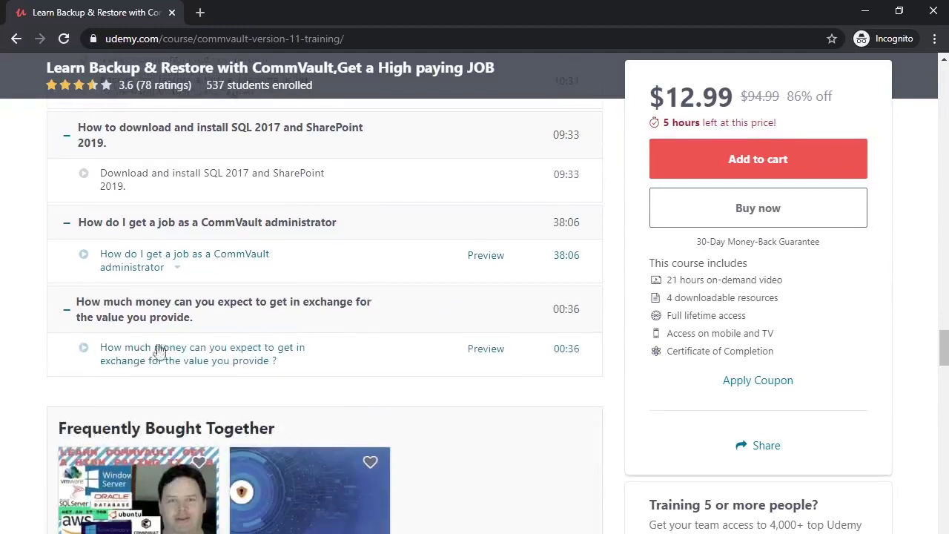
pyautogui.scroll(-2, 459, 435)
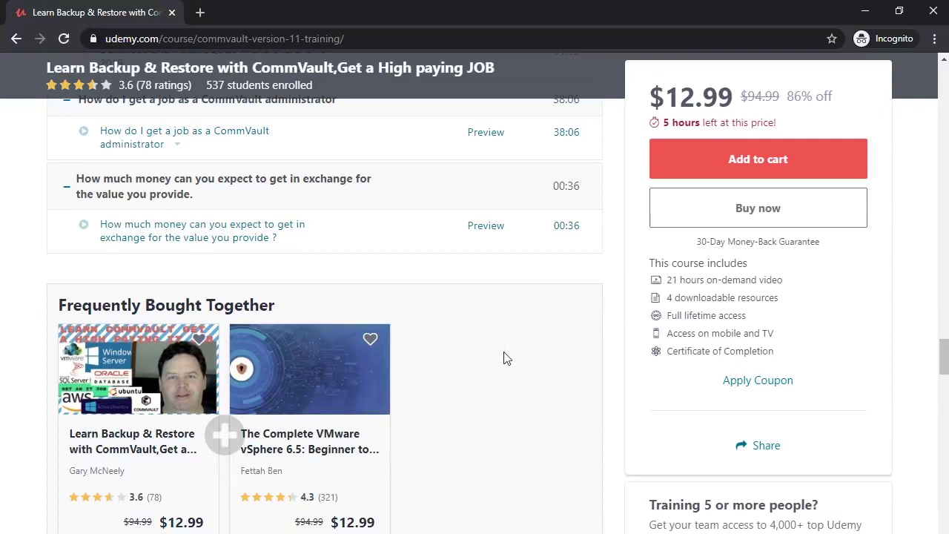
pyautogui.scroll(2, 524, 371)
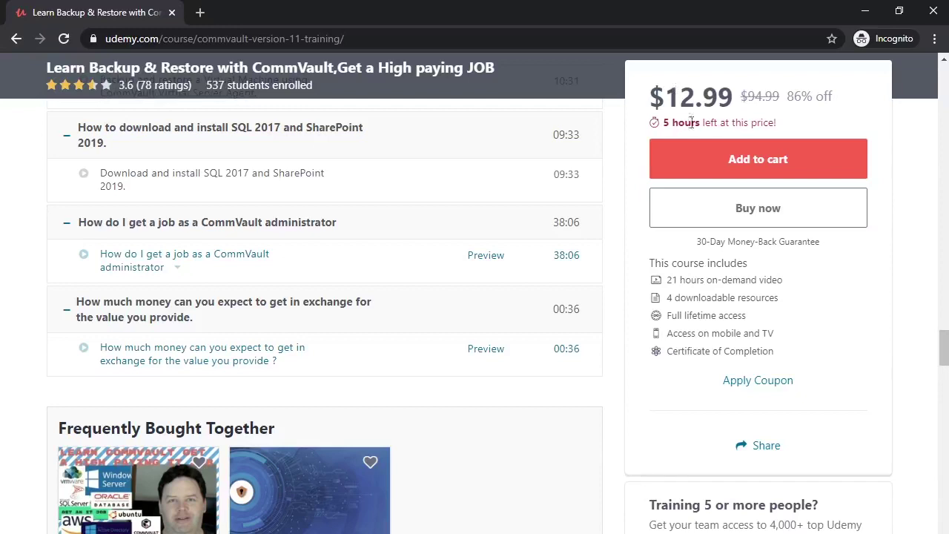
pyautogui.scroll(2, 614, 220)
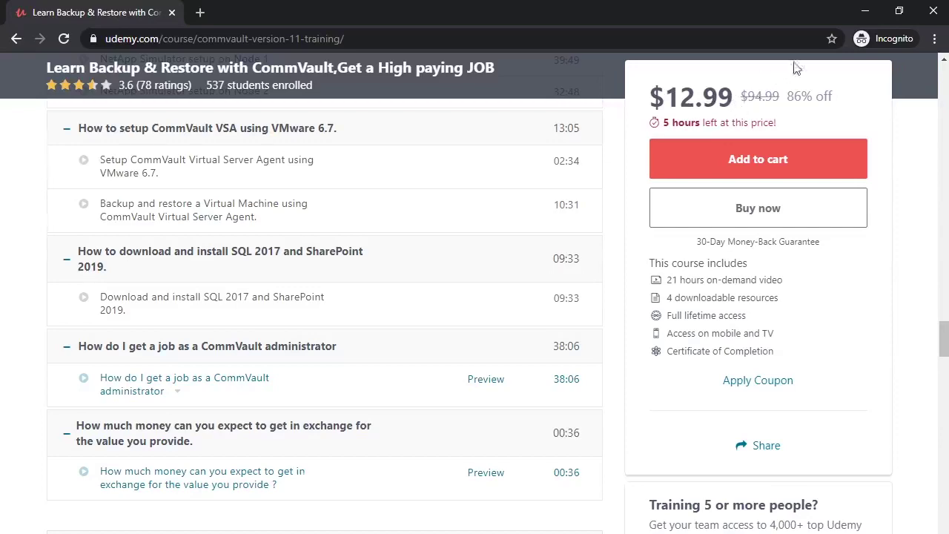
# - Switch back to the "what can I make" spreadsheet in Google Sheets and enter 3000 in cell R7
pyautogui.click(866, 13)
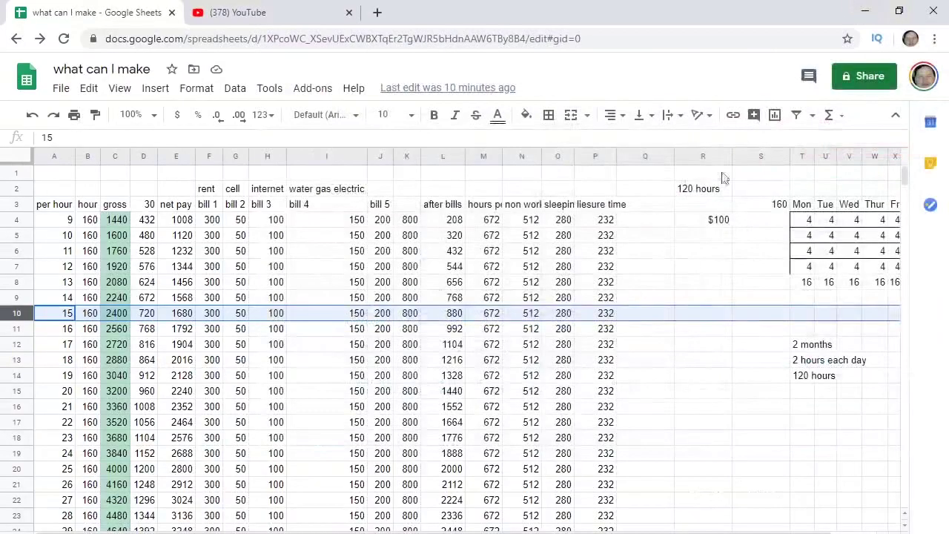
pyautogui.click(686, 359)
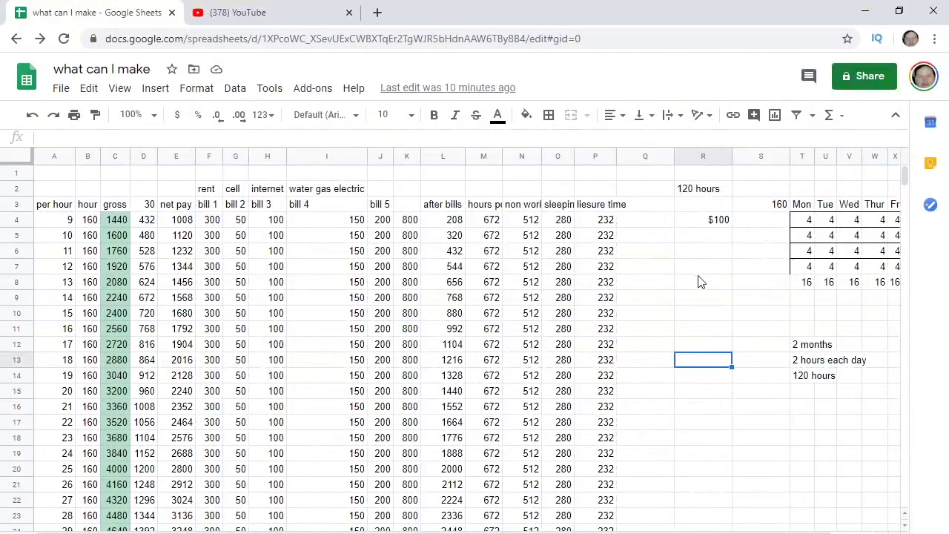
pyautogui.click(699, 270)
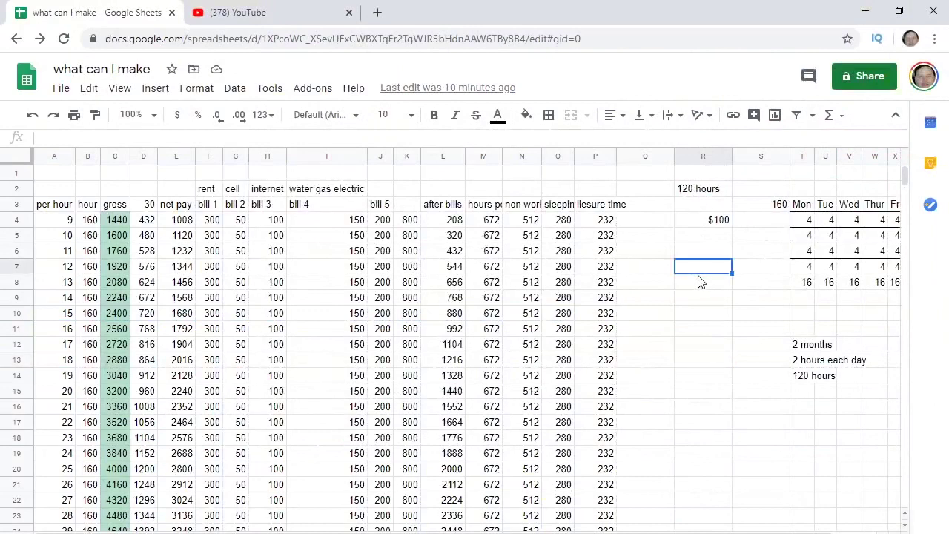
pyautogui.write('3000')
pyautogui.click(685, 312)
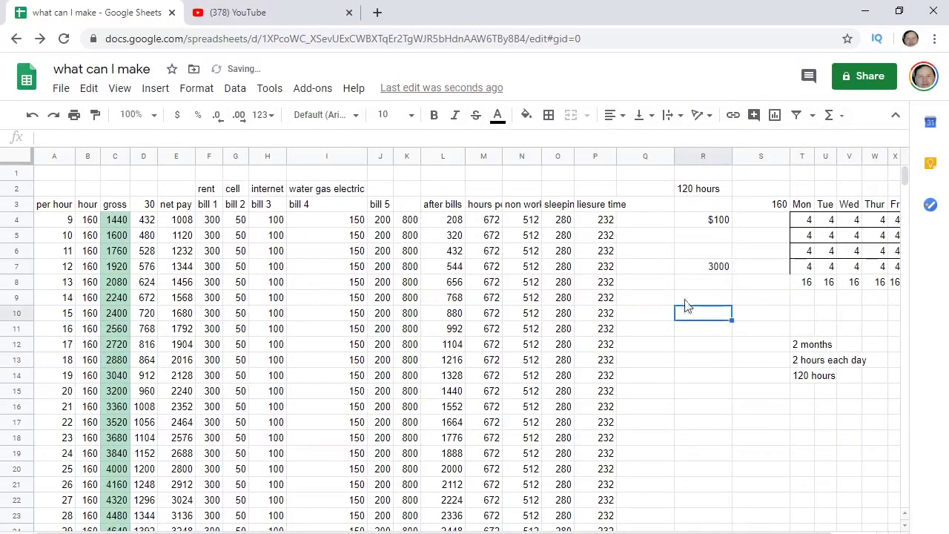
# - Add a dollar sign to the amount in cell R7 to make it $3,000
pyautogui.click(699, 270)
pyautogui.doubleClick(698, 269)
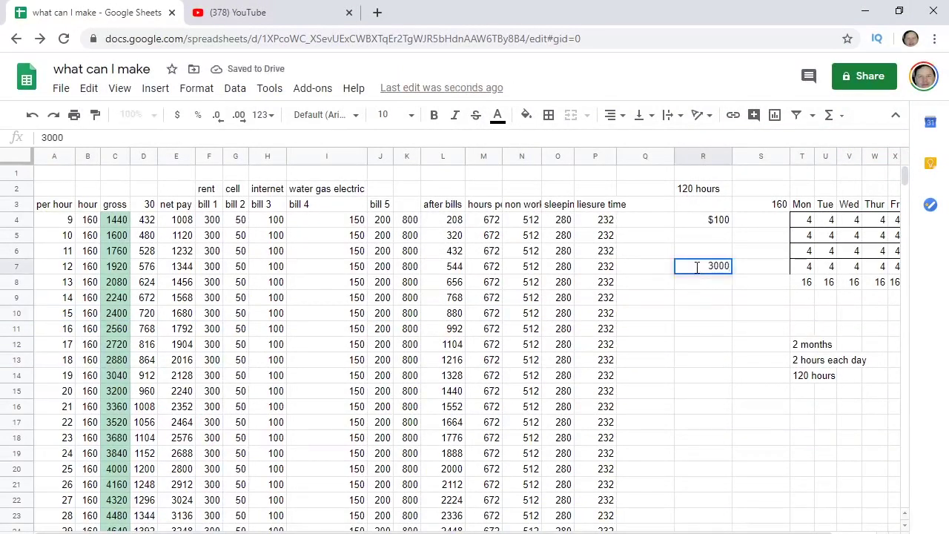
pyautogui.press('Escape')
pyautogui.write('$')
pyautogui.click(715, 313)
pyautogui.click(701, 269)
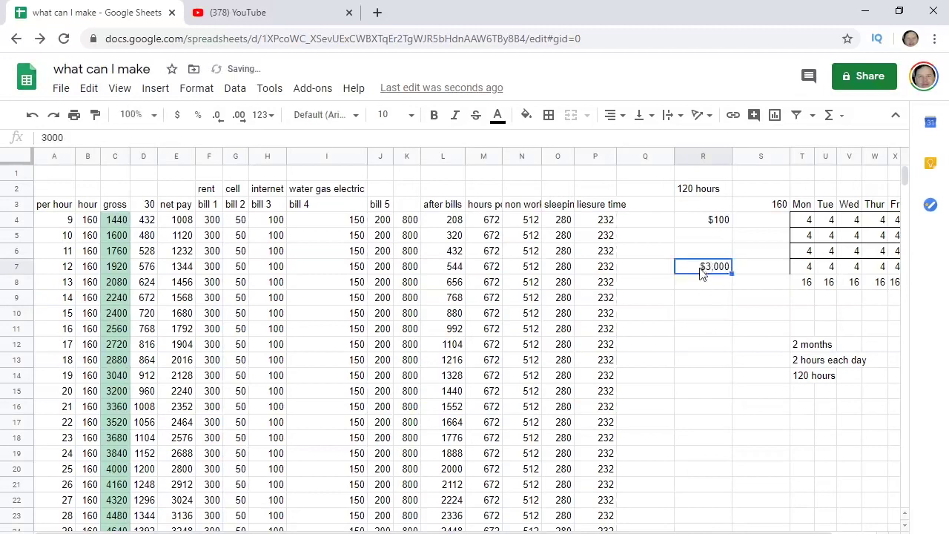
# - Enter $1500 in cell R8, then select cell R7 above it
pyautogui.click(692, 287)
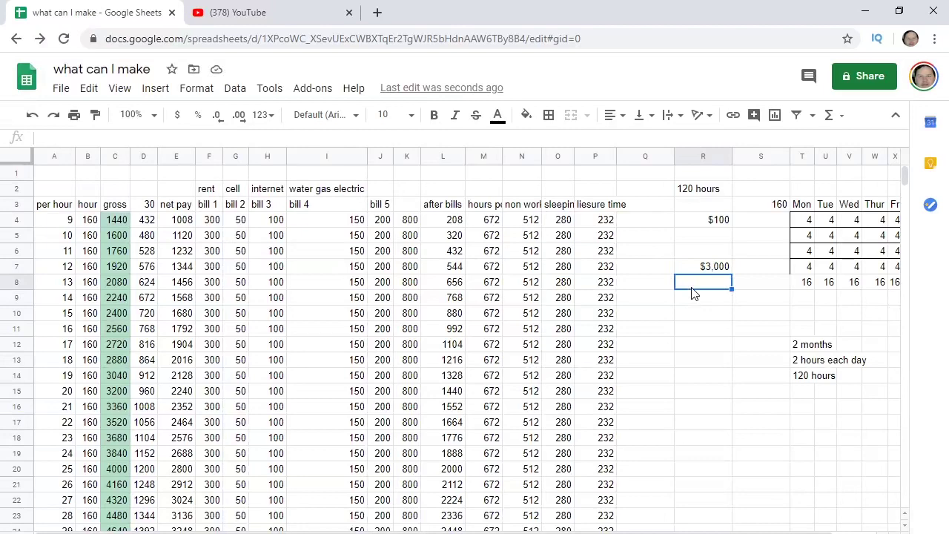
pyautogui.write('$1500')
pyautogui.press('Return')
pyautogui.click(718, 270)
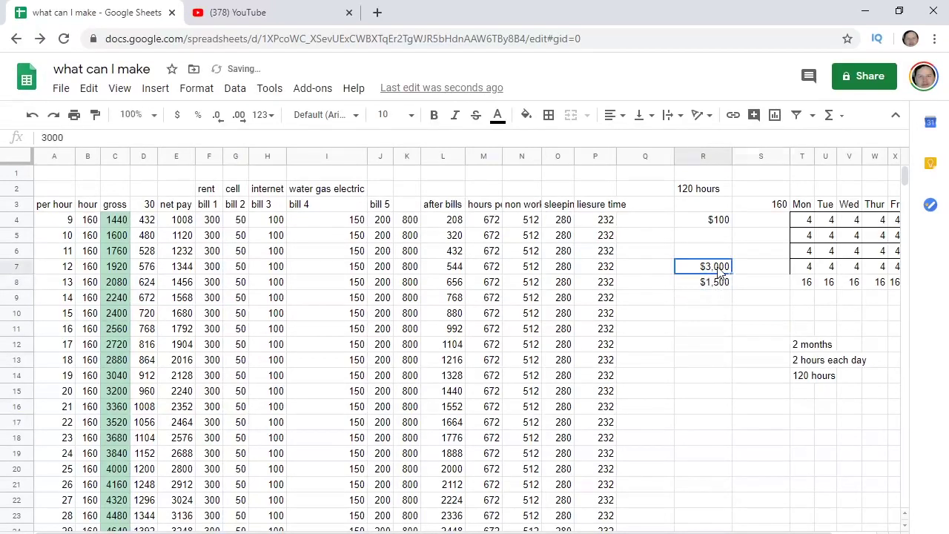
# - Clear the amount in cell R7 and enter $95 in cell R9
pyautogui.press('Delete')
pyautogui.click(704, 300)
pyautogui.click(714, 286)
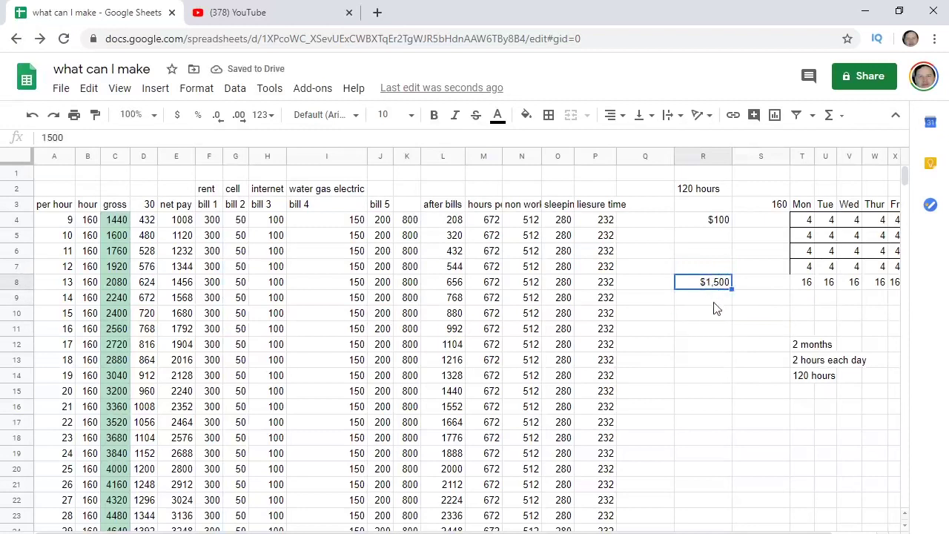
pyautogui.click(713, 300)
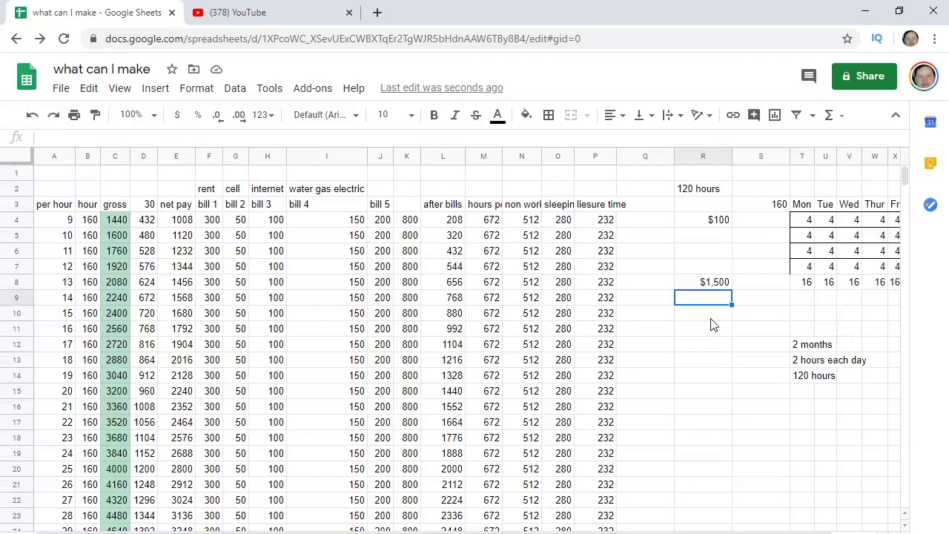
pyautogui.write('9')
pyautogui.press('Escape')
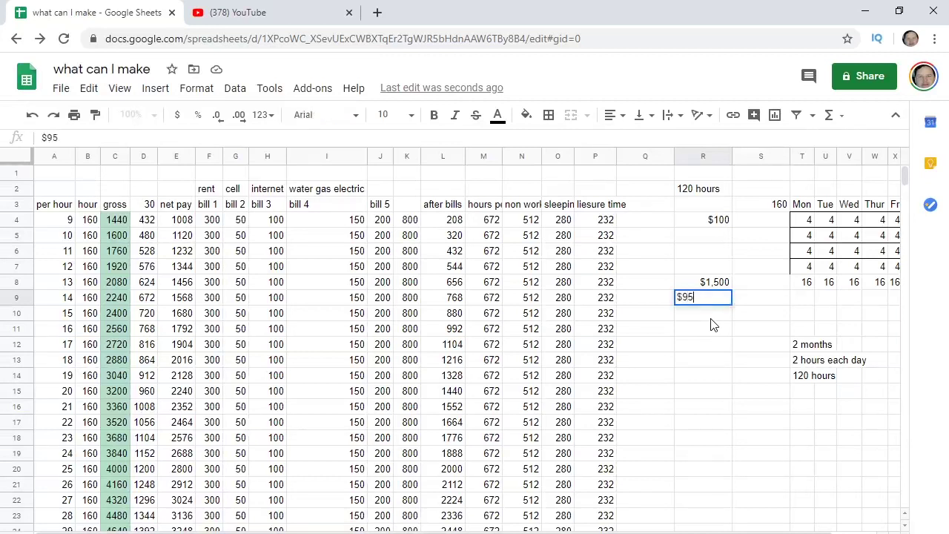
pyautogui.click(720, 343)
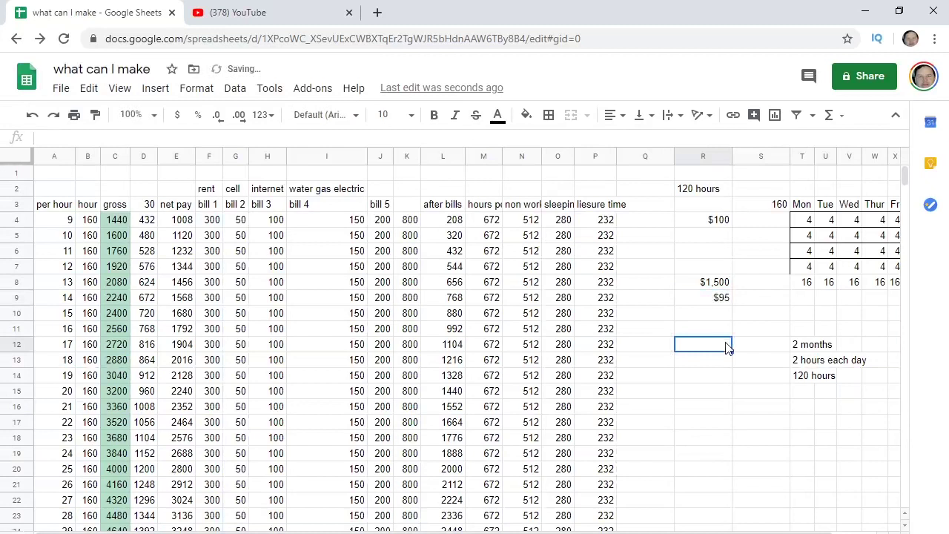
# - Enter 120 in cell R11, leaving a blank row below the dollar amounts
pyautogui.click(716, 286)
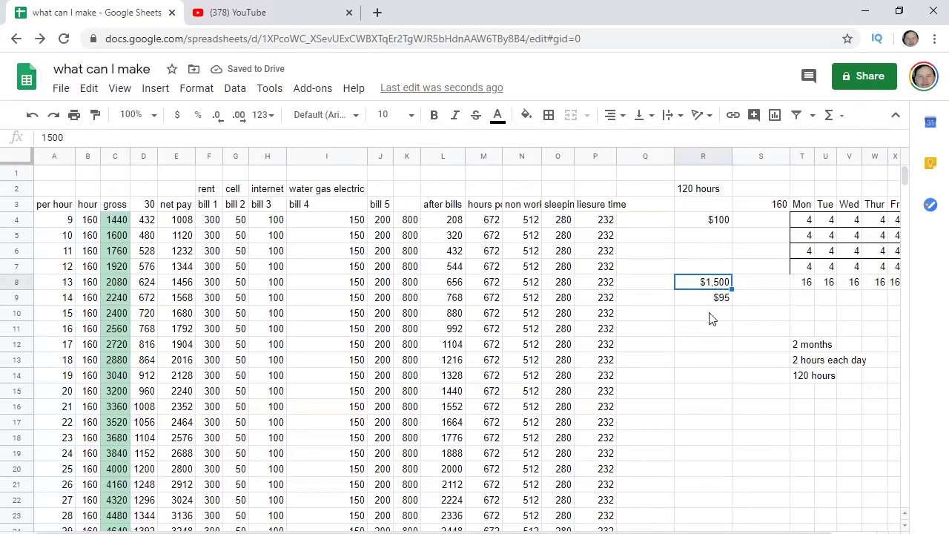
pyautogui.click(710, 319)
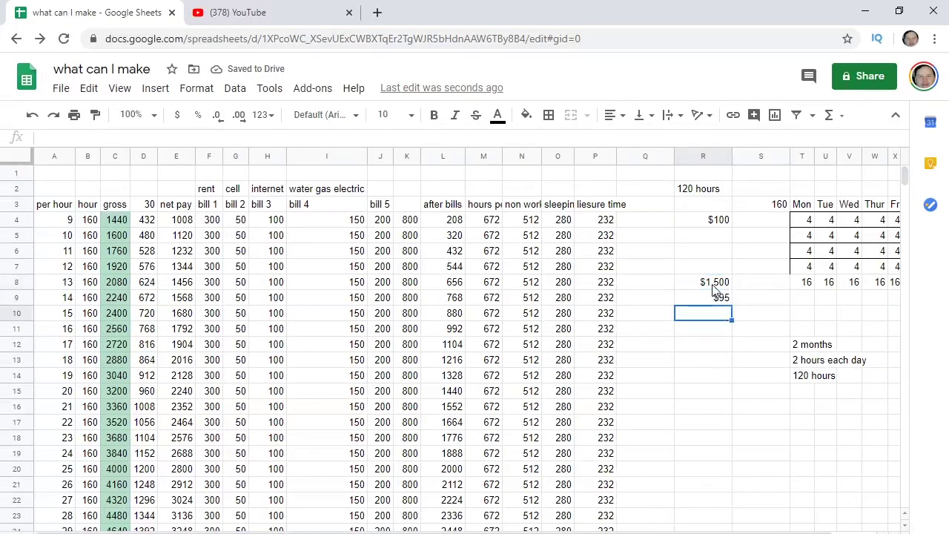
pyautogui.click(715, 287)
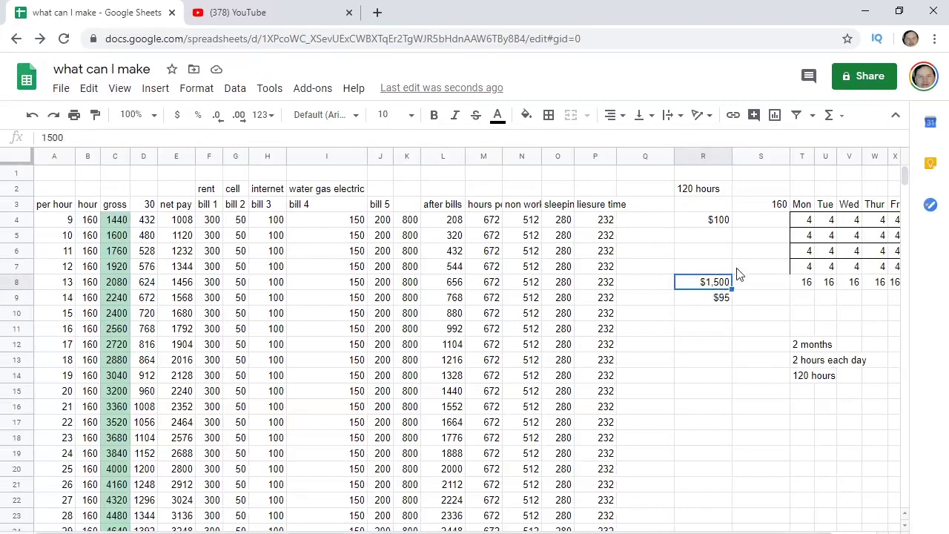
pyautogui.click(686, 331)
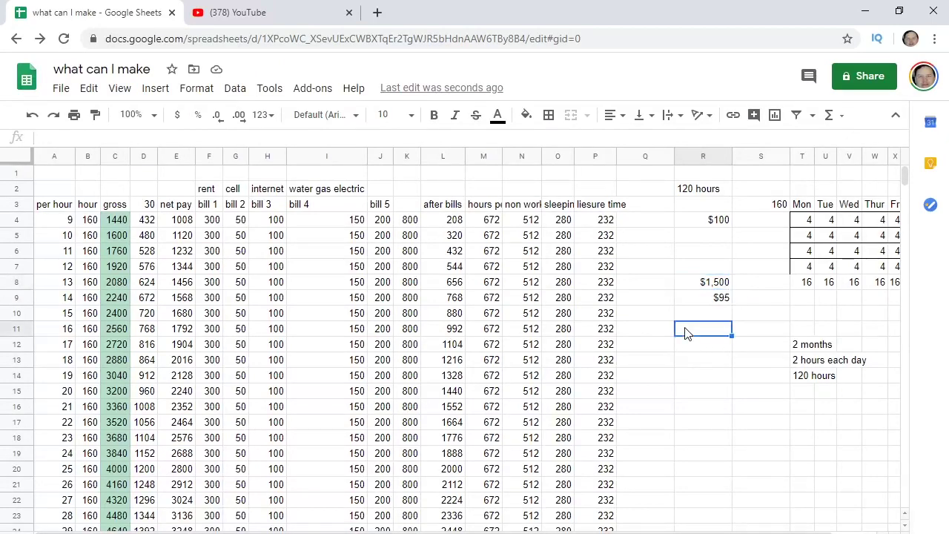
pyautogui.write('120')
pyautogui.click(743, 332)
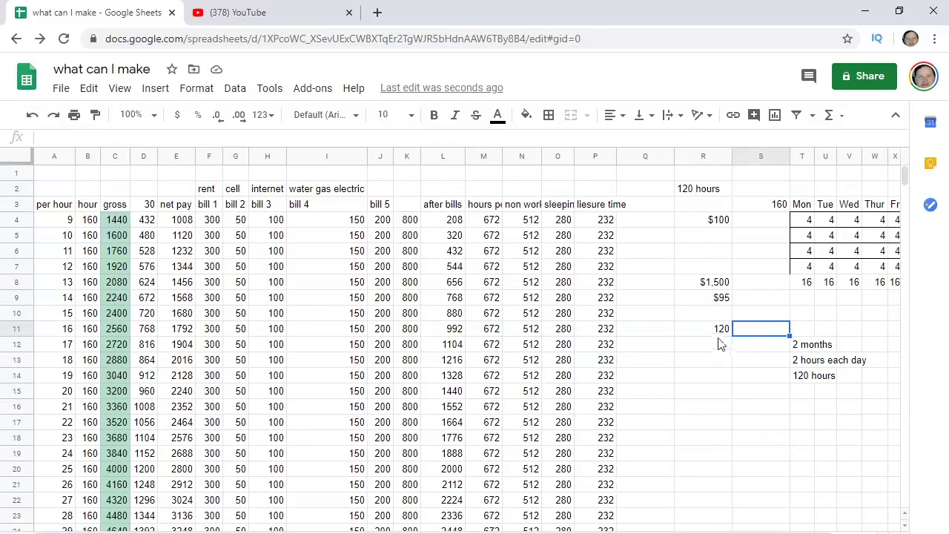
# - Enter $60,000 in cell S11, next to the 120
pyautogui.click(709, 349)
pyautogui.click(746, 333)
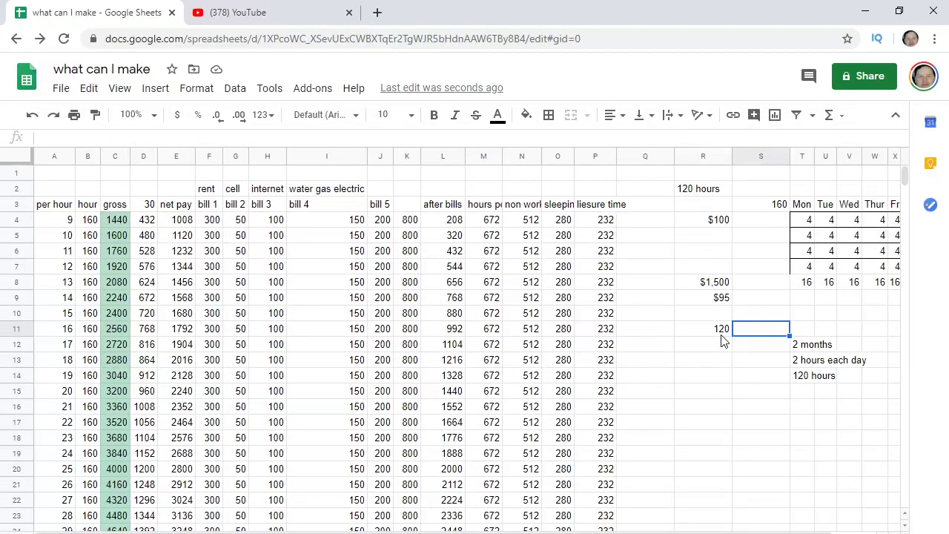
pyautogui.write('$60,00')
pyautogui.write('0000')
pyautogui.click(752, 362)
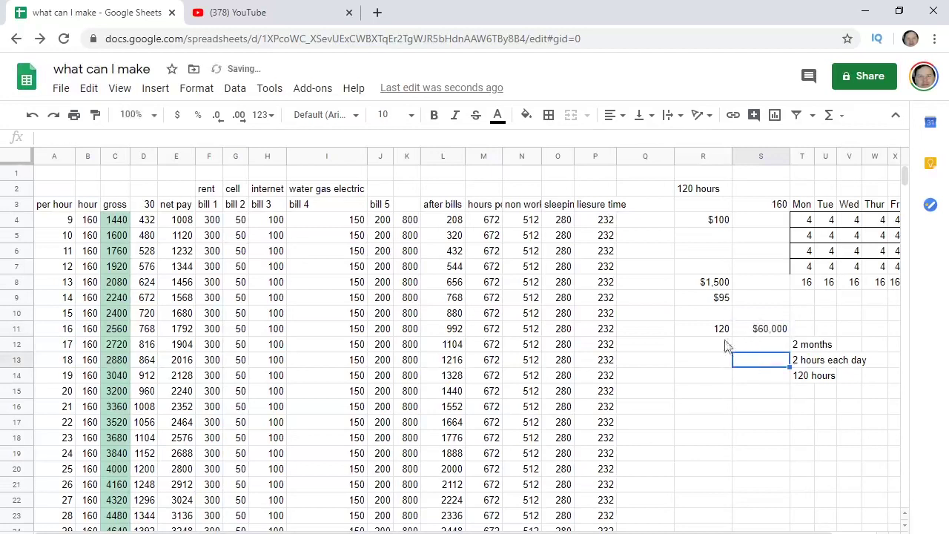
# - Examine the Monday-to-Sunday hours grid beside the 120 and $60,000 entries
pyautogui.click(723, 347)
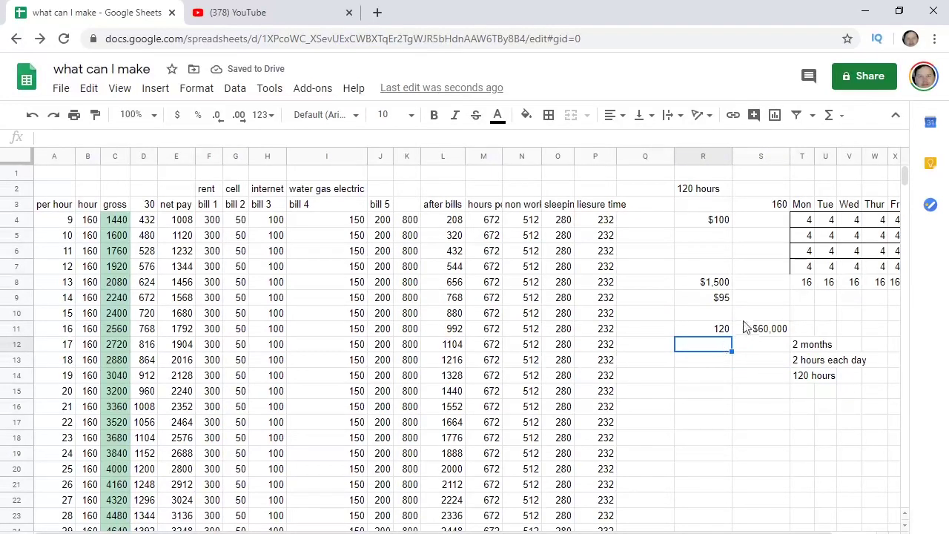
pyautogui.click(750, 353)
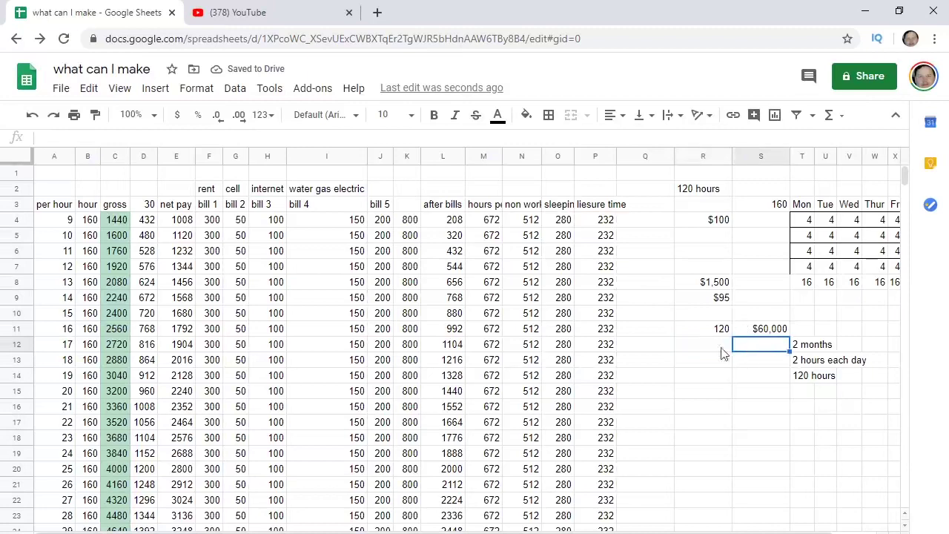
pyautogui.click(708, 348)
pyautogui.click(753, 346)
pyautogui.click(713, 349)
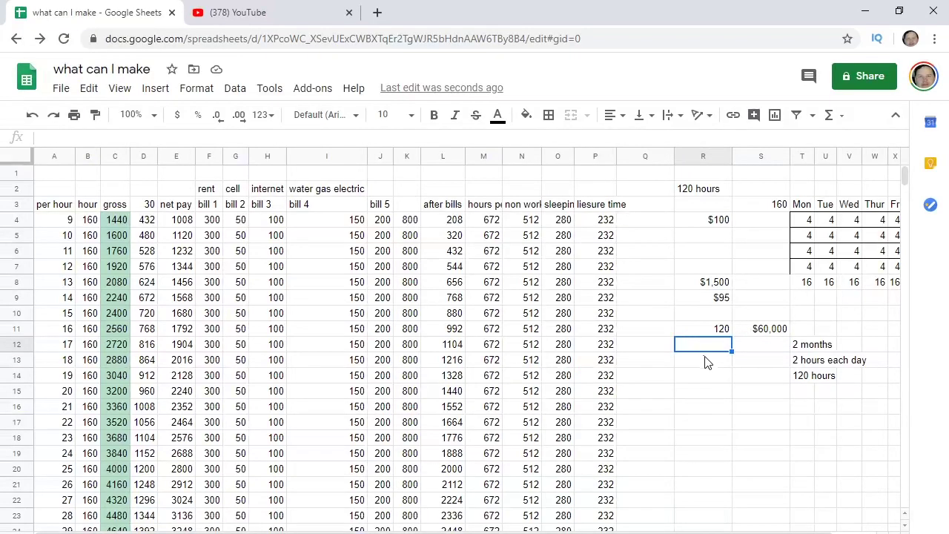
pyautogui.hscroll(2, 766, 523)
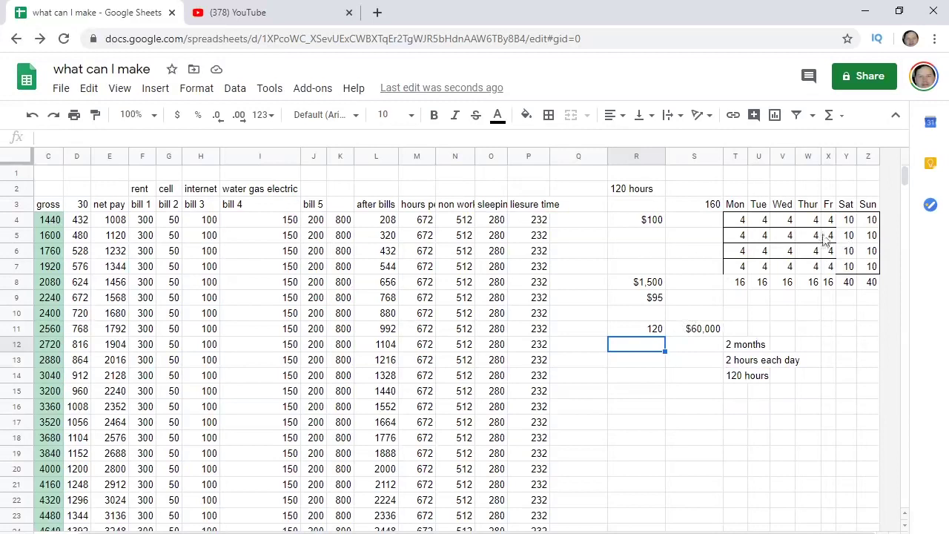
pyautogui.click(750, 222)
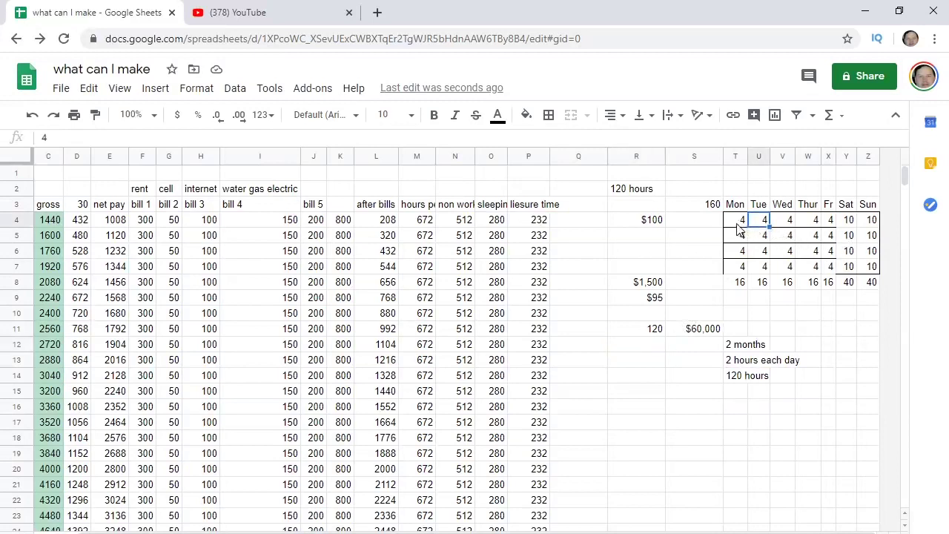
pyautogui.click(741, 225)
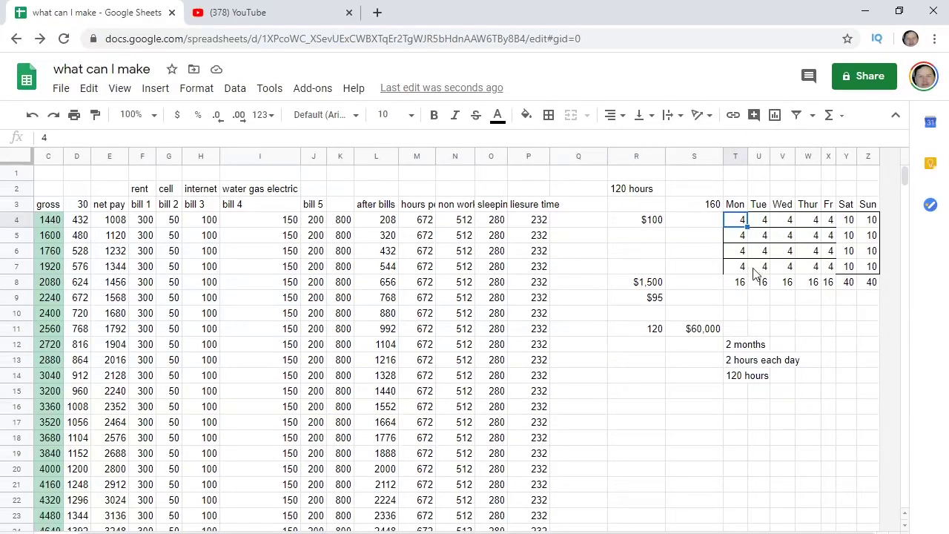
pyautogui.click(845, 315)
pyautogui.click(801, 331)
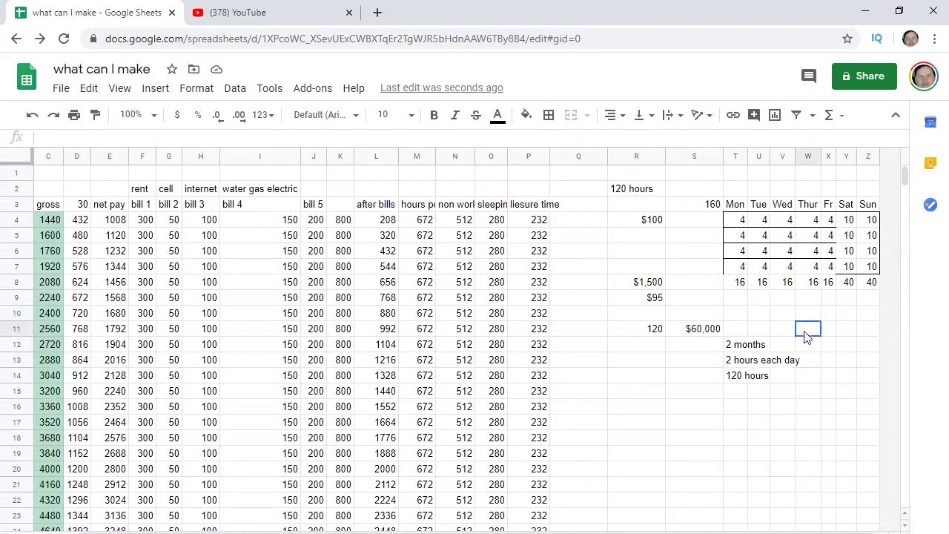
pyautogui.click(738, 221)
# - Set all Saturday and Sunday hours in rows 4 to 7 of the weekly grid to 0
pyautogui.click(848, 221)
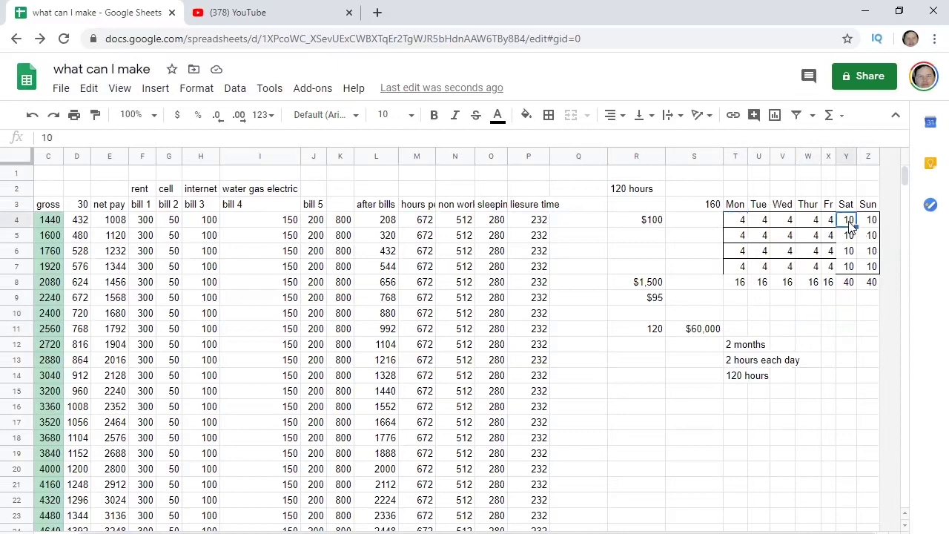
pyautogui.doubleClick(850, 220)
pyautogui.press('Tab')
pyautogui.press('Down')
pyautogui.write('0')
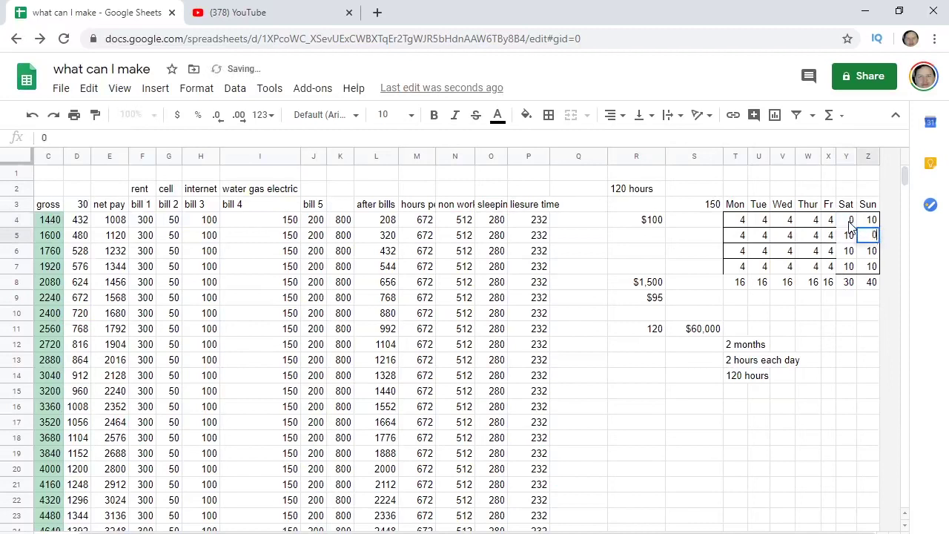
pyautogui.press('Down')
pyautogui.write('0')
pyautogui.press('Down')
pyautogui.write('0')
pyautogui.press('Left')
pyautogui.write('0')
pyautogui.press('Up')
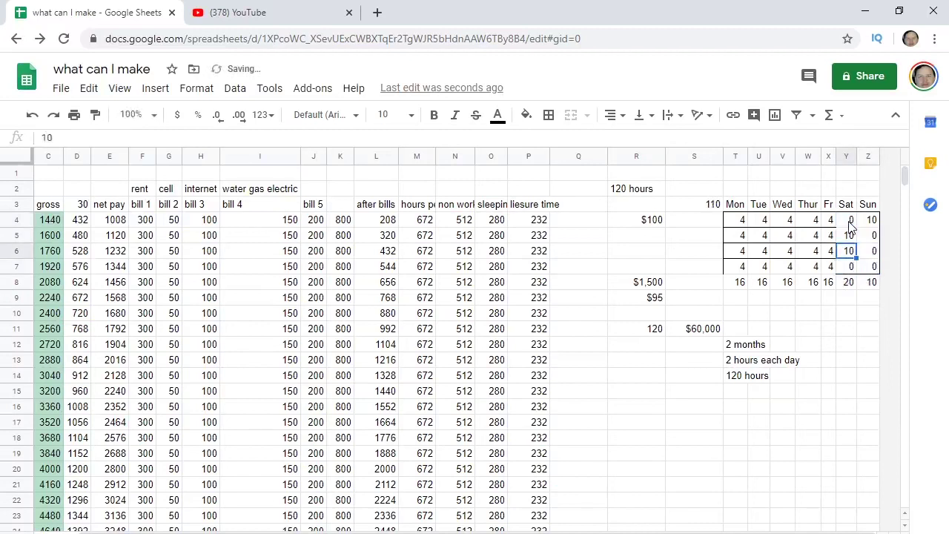
pyautogui.write('0')
pyautogui.press('Tab')
pyautogui.press('Up')
pyautogui.press('Up')
pyautogui.press('Up')
pyautogui.press('Down')
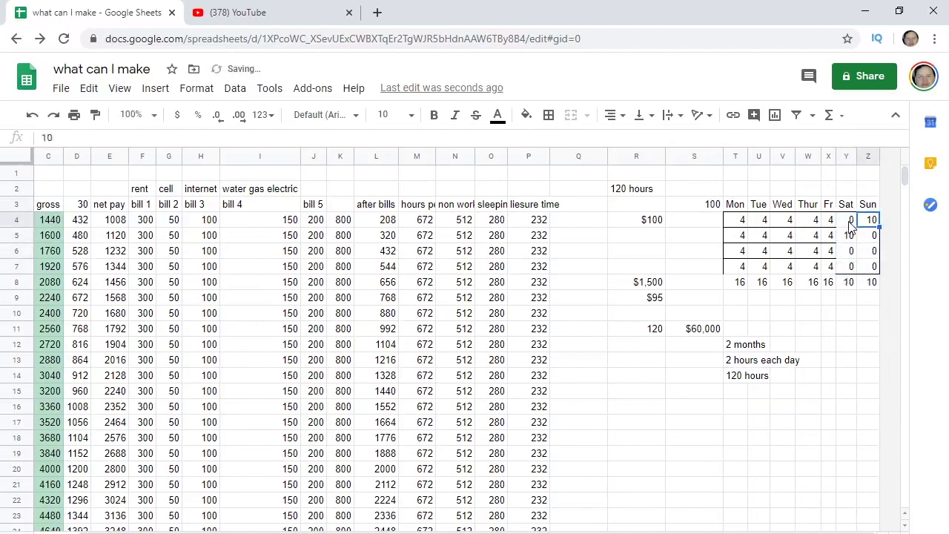
pyautogui.write('0')
pyautogui.click(830, 312)
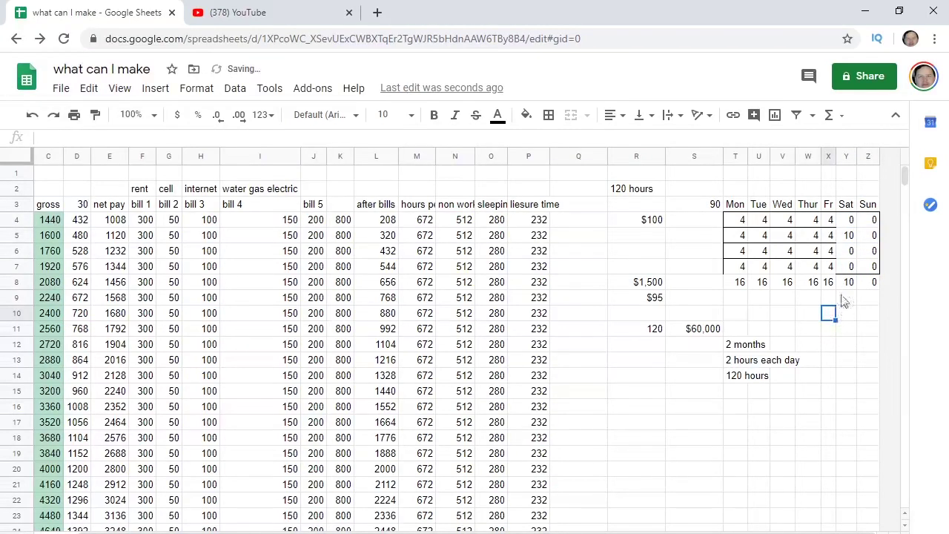
pyautogui.click(850, 241)
pyautogui.write('0')
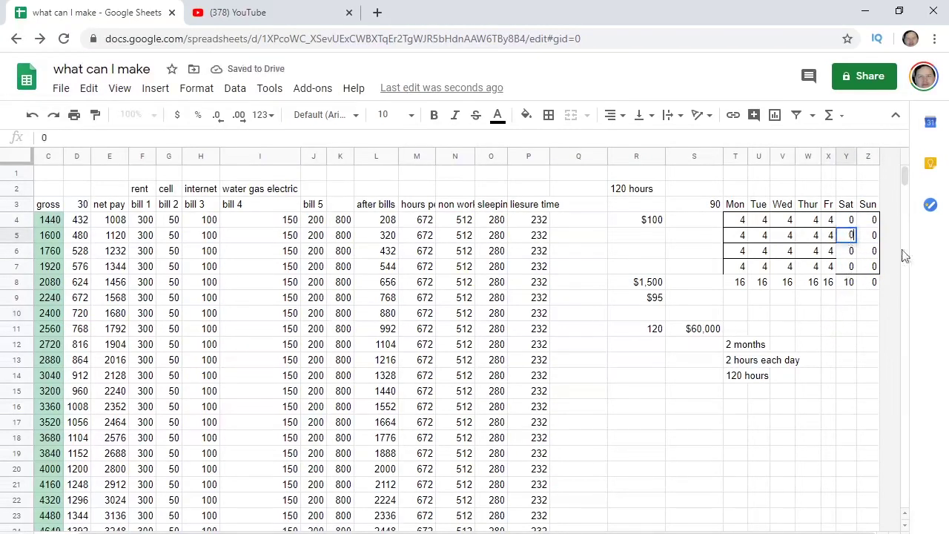
pyautogui.click(854, 360)
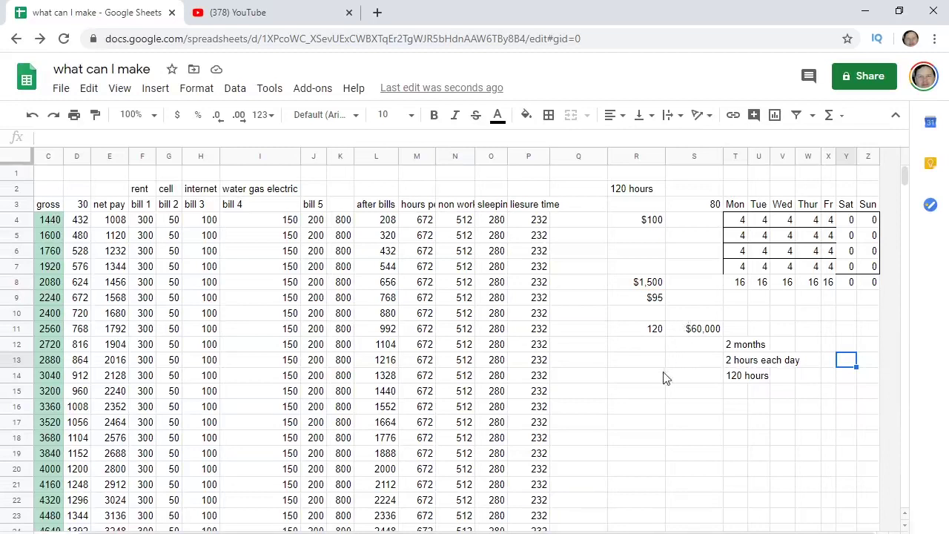
# - Enter 80, 8 and 640 in cells R13, R14 and R15
pyautogui.click(642, 366)
pyautogui.write('80')
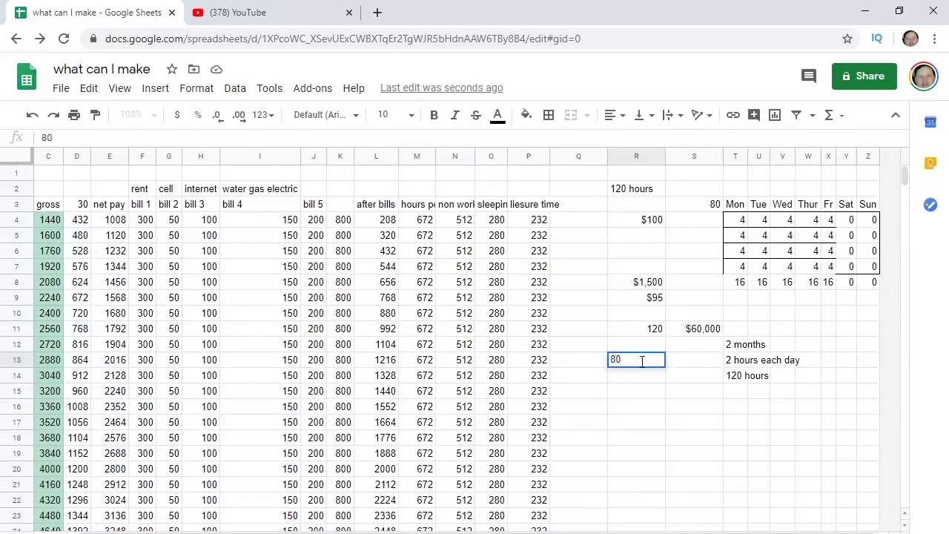
pyautogui.press('Return')
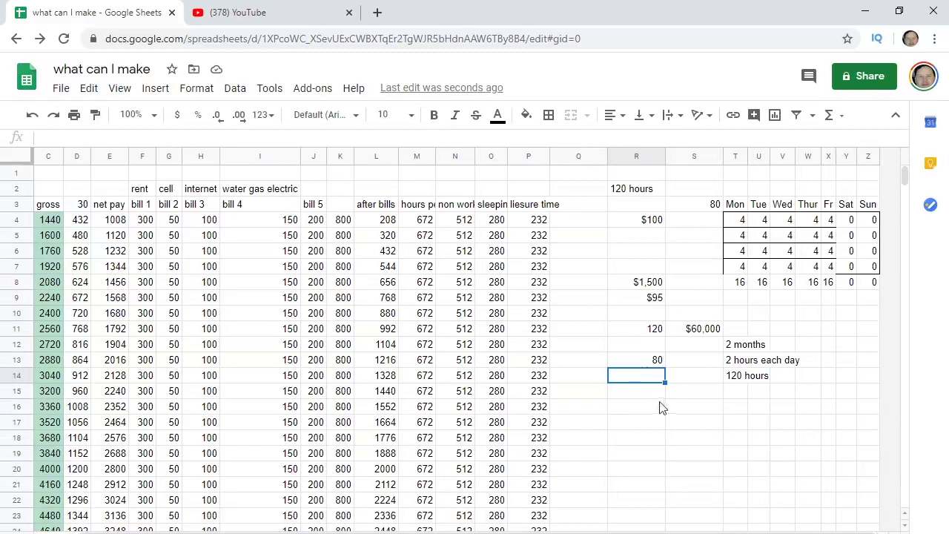
pyautogui.write('8')
pyautogui.press('Return')
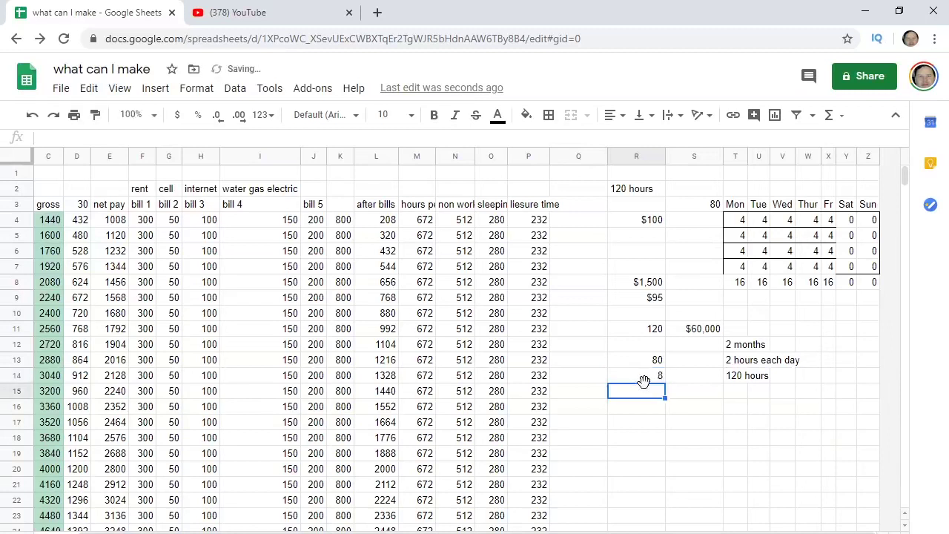
pyautogui.write('640')
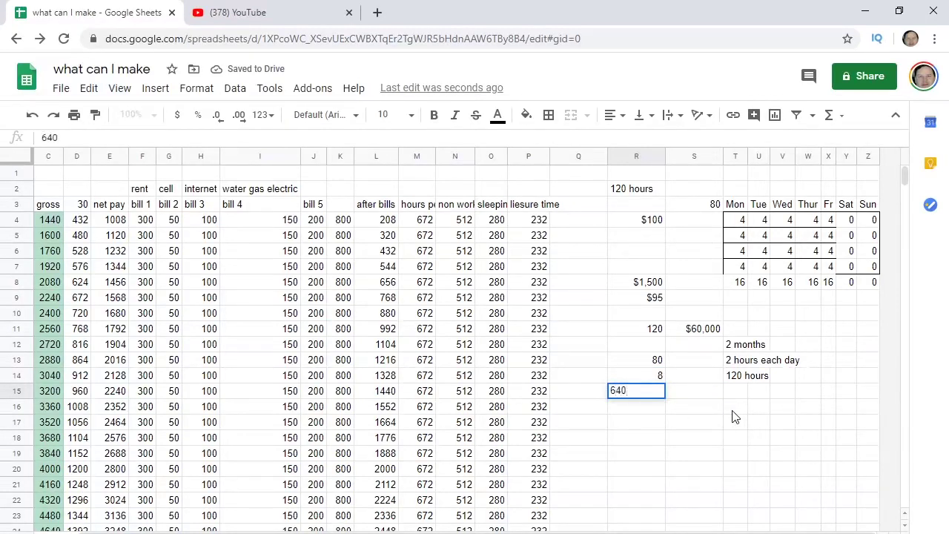
pyautogui.press('Tab')
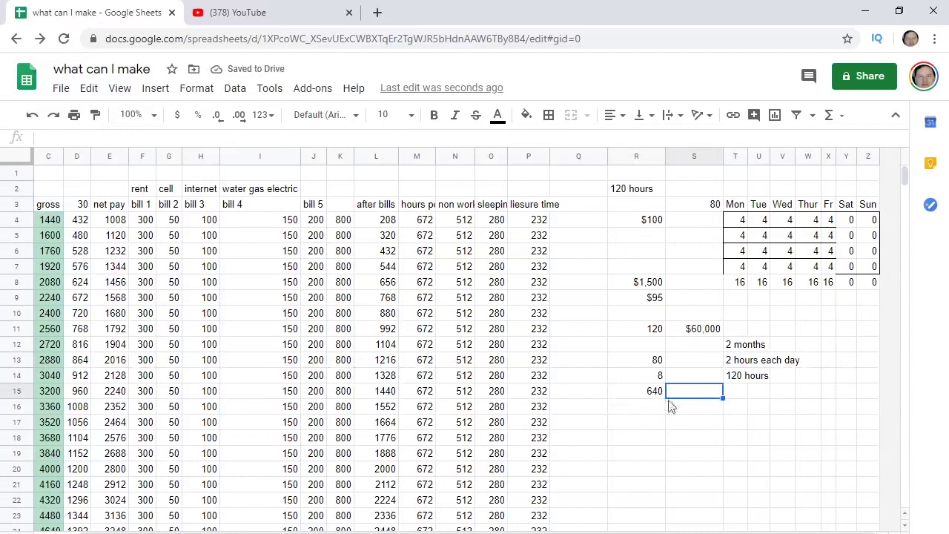
# - Enter 4 in cell R16 and 2560 in cell R17, then select cell S11
pyautogui.click(637, 411)
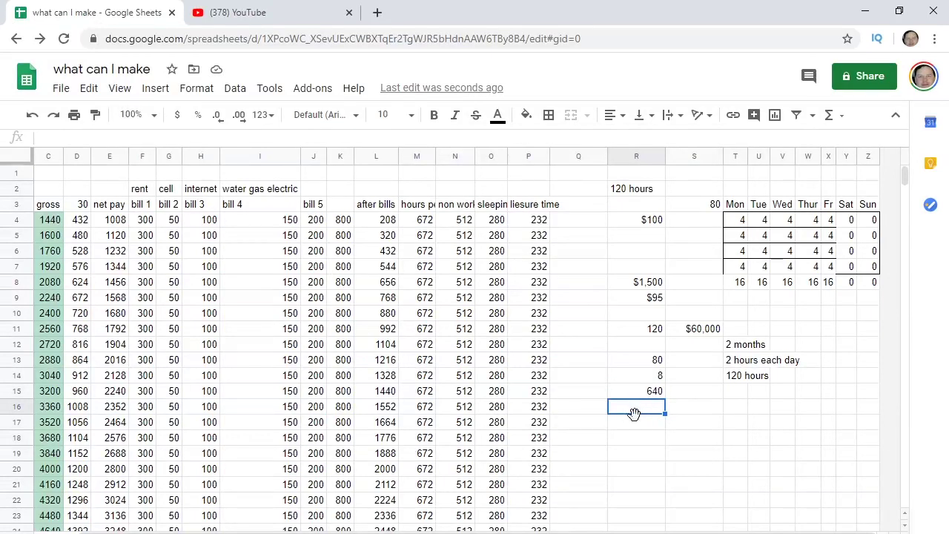
pyautogui.write('4')
pyautogui.press('Return')
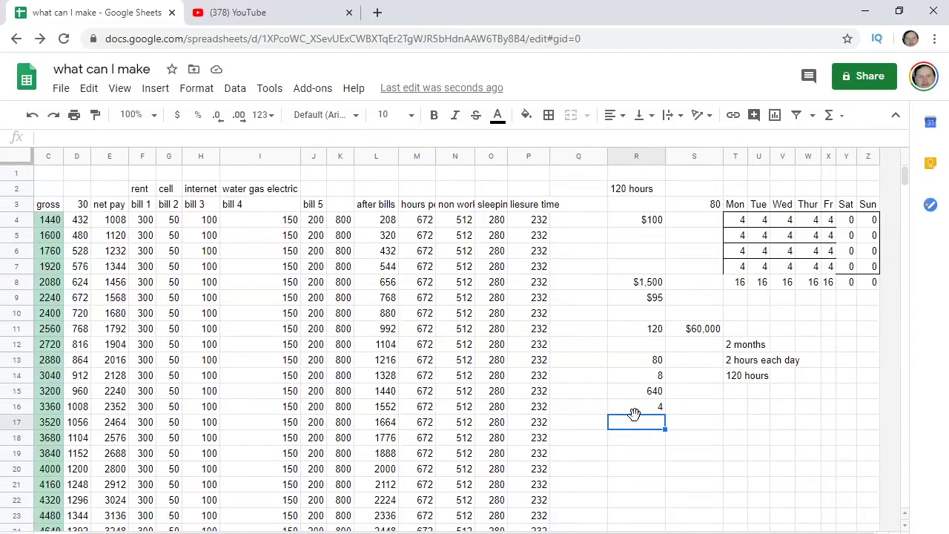
pyautogui.write('2')
pyautogui.write('560')
pyautogui.click(704, 409)
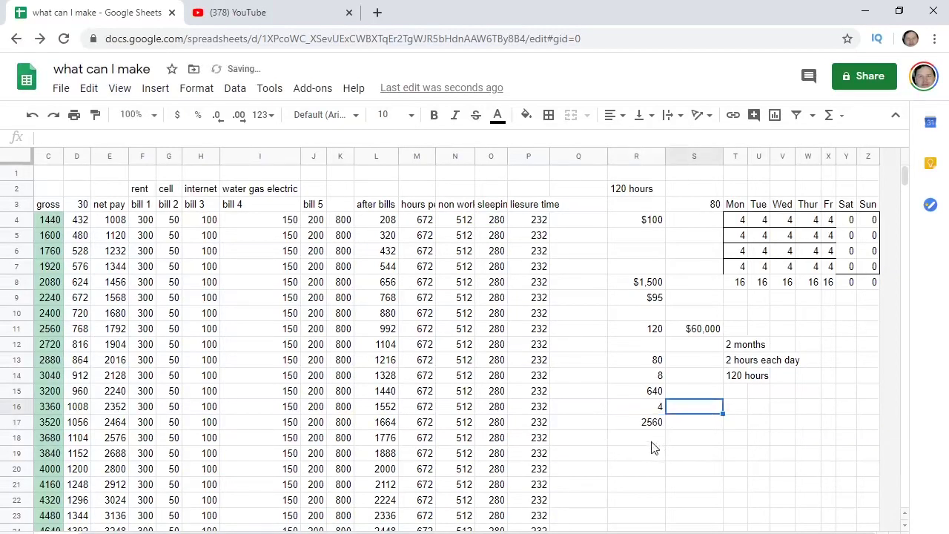
pyautogui.click(652, 438)
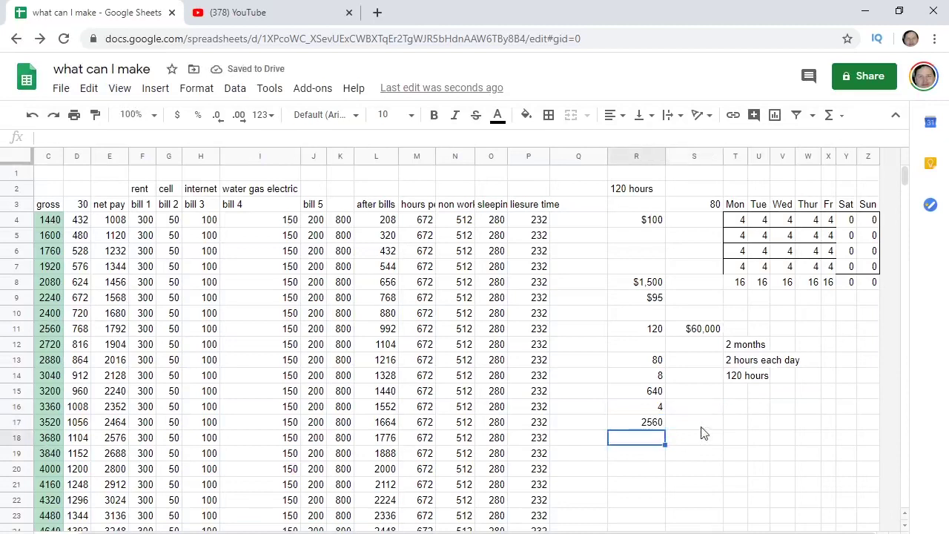
pyautogui.click(702, 330)
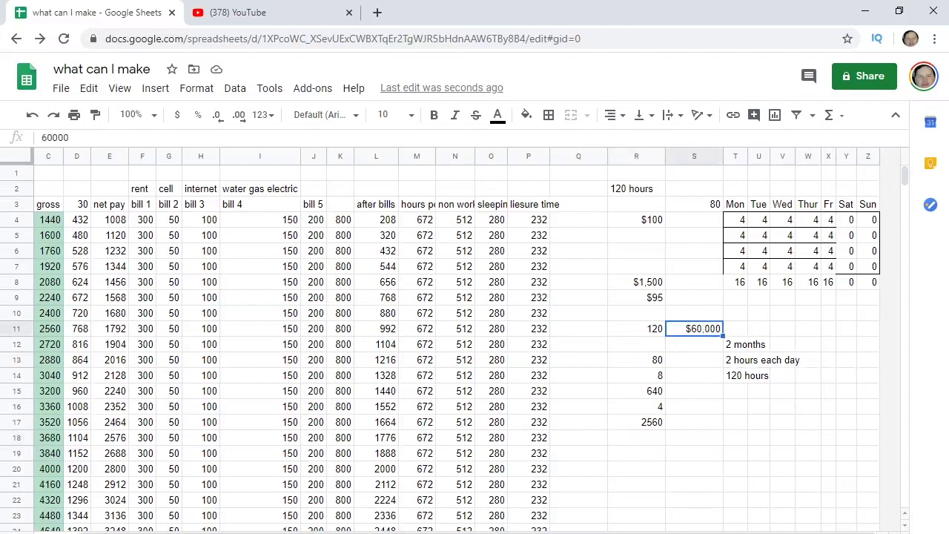
# - Compare the result in cell R17 with the salary figure in S11 and the weekly hours grid
pyautogui.click(675, 471)
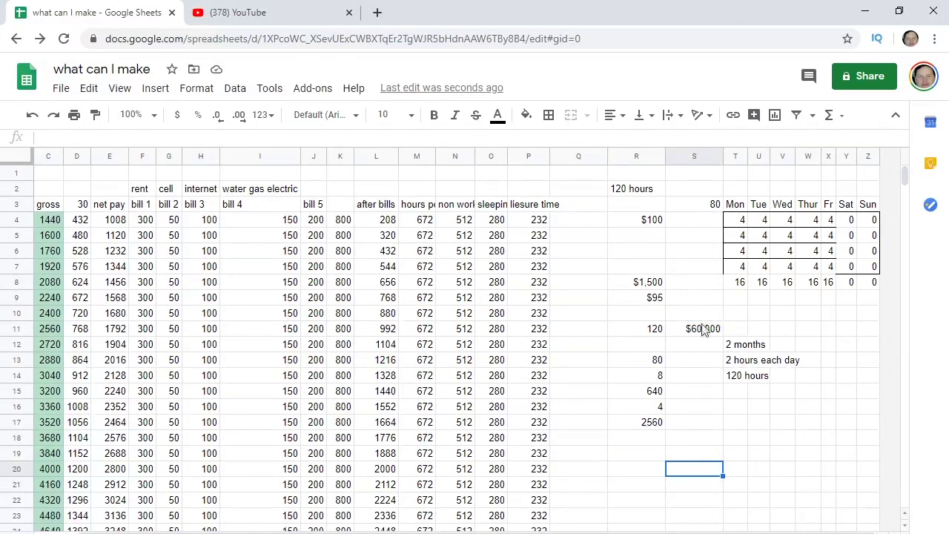
pyautogui.click(644, 427)
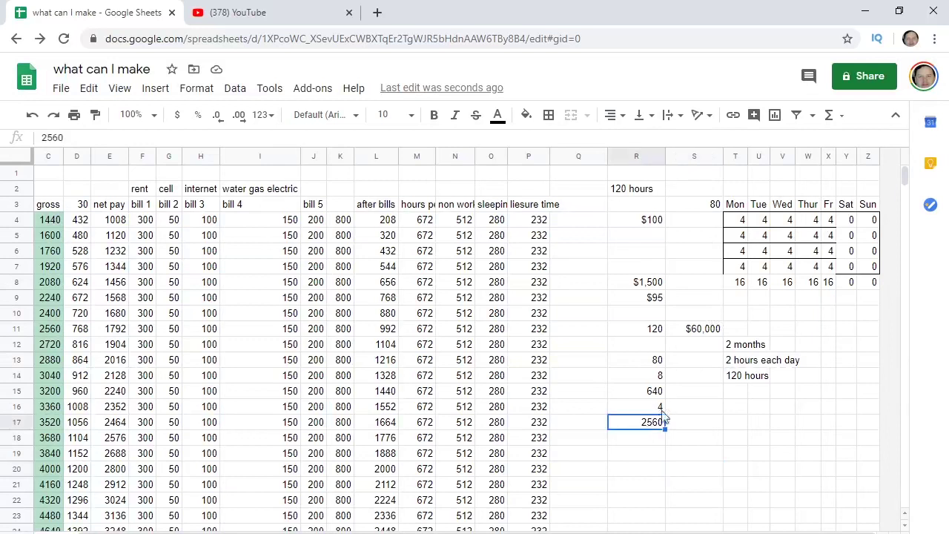
pyautogui.click(697, 431)
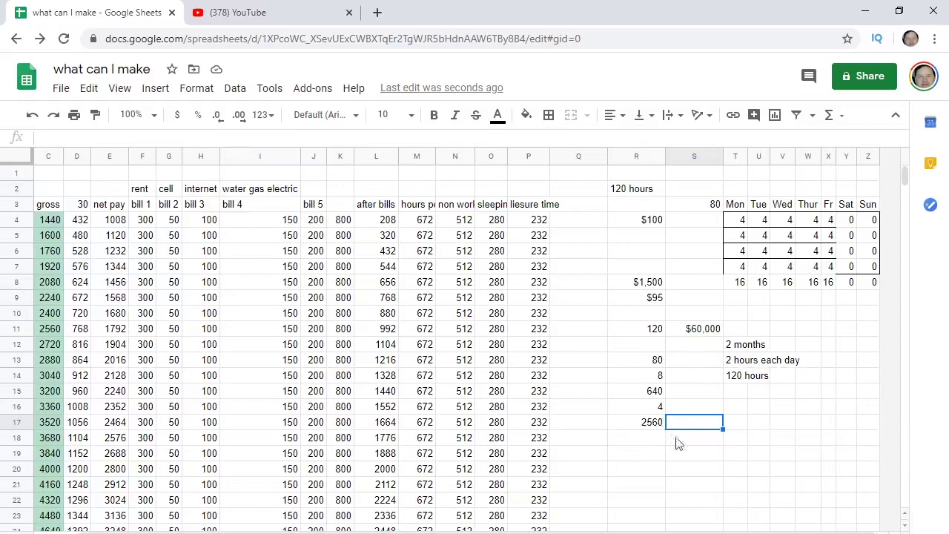
pyautogui.click(642, 424)
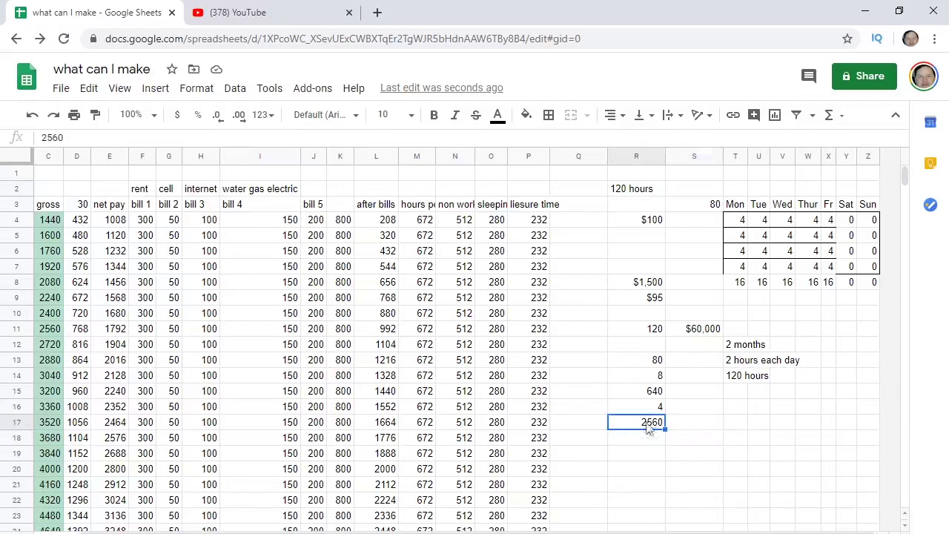
pyautogui.click(645, 439)
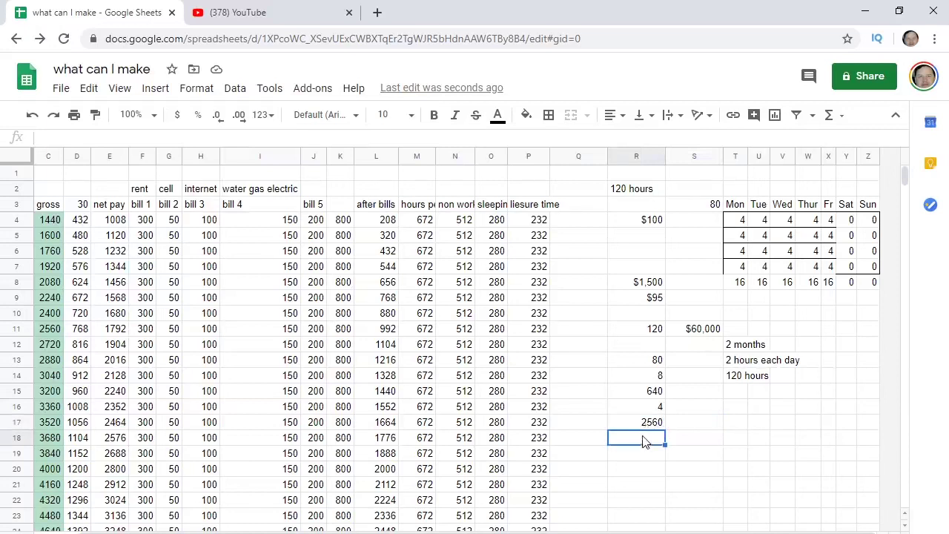
pyautogui.click(646, 426)
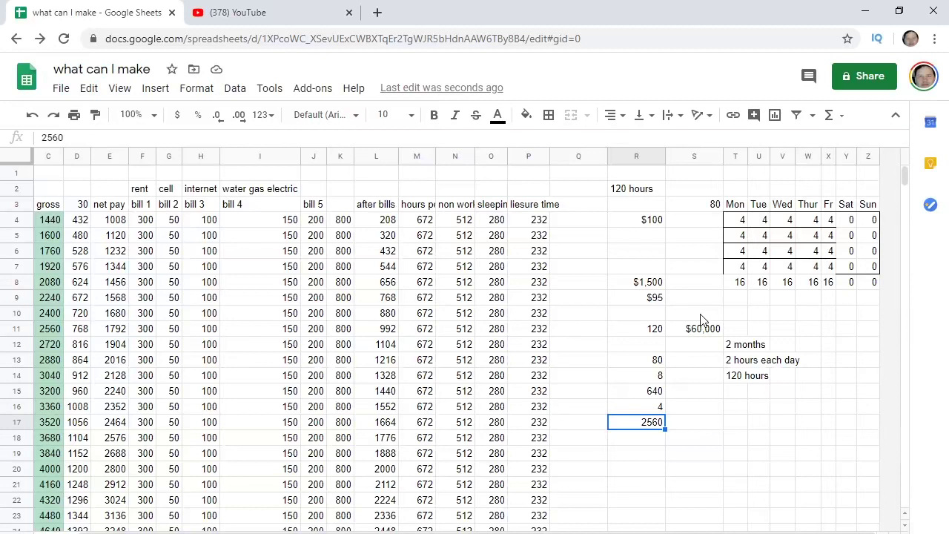
pyautogui.click(700, 323)
pyautogui.click(698, 378)
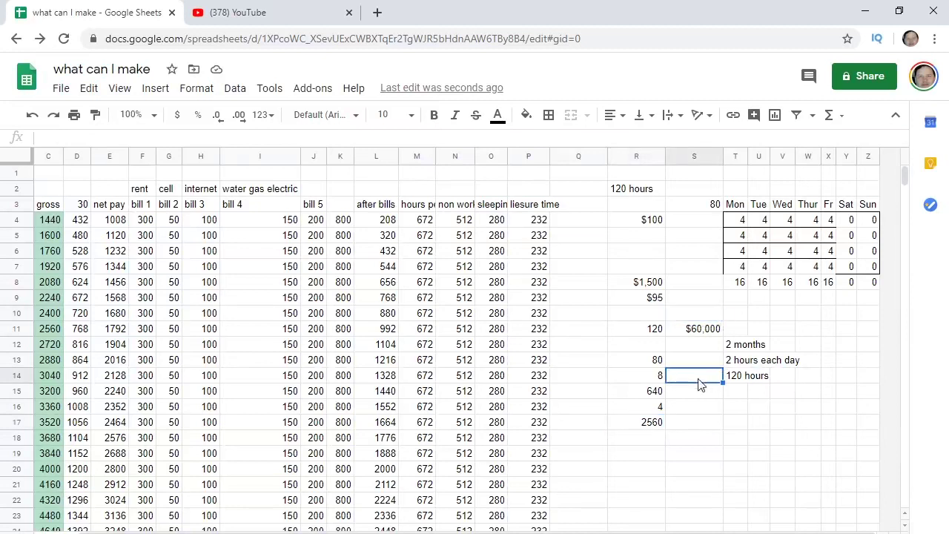
pyautogui.click(706, 300)
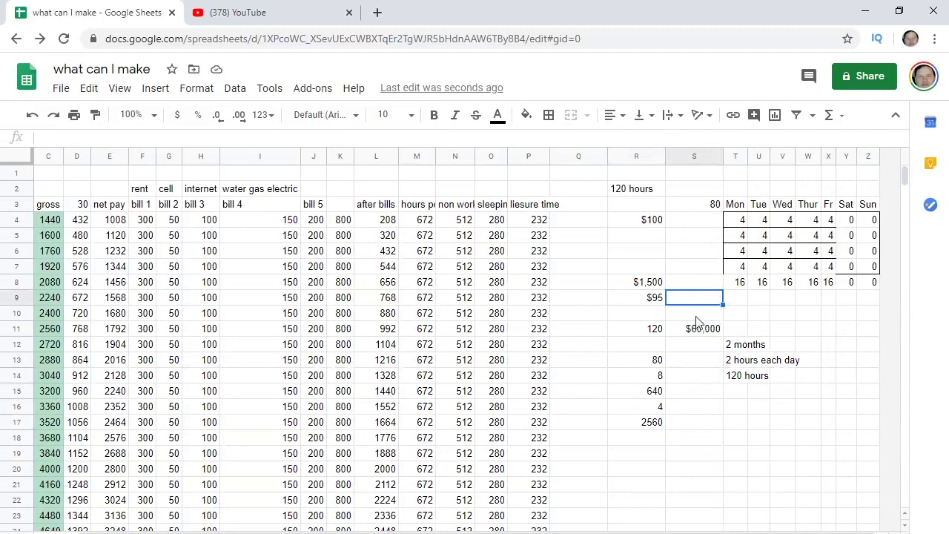
pyautogui.click(695, 346)
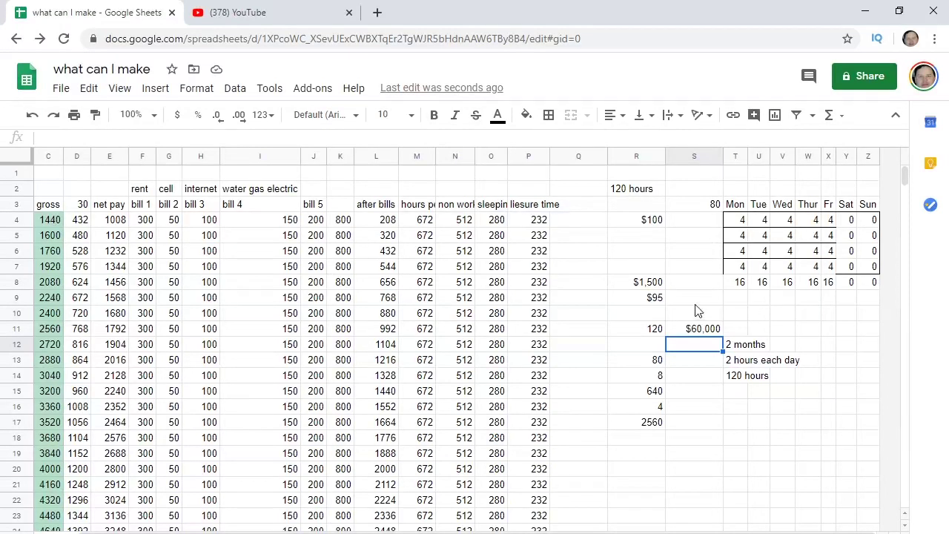
pyautogui.click(790, 300)
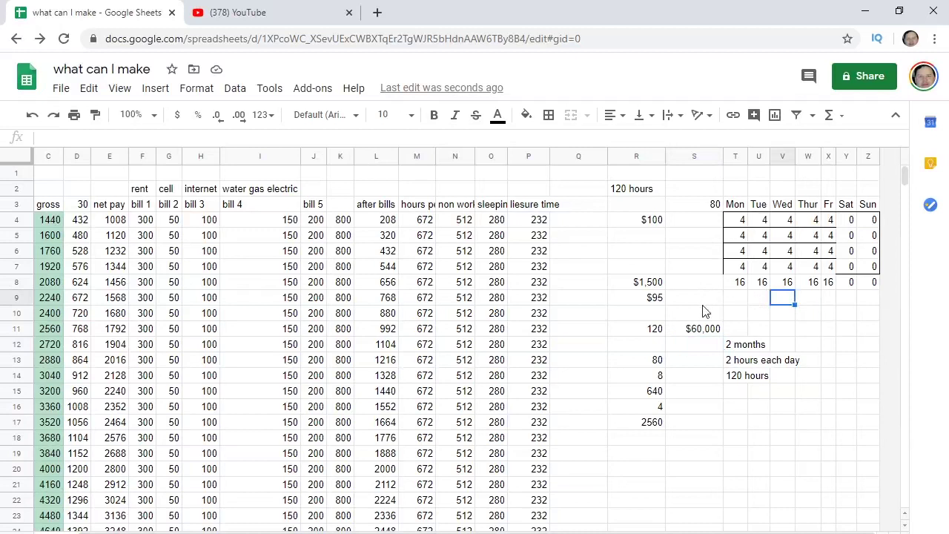
pyautogui.click(703, 303)
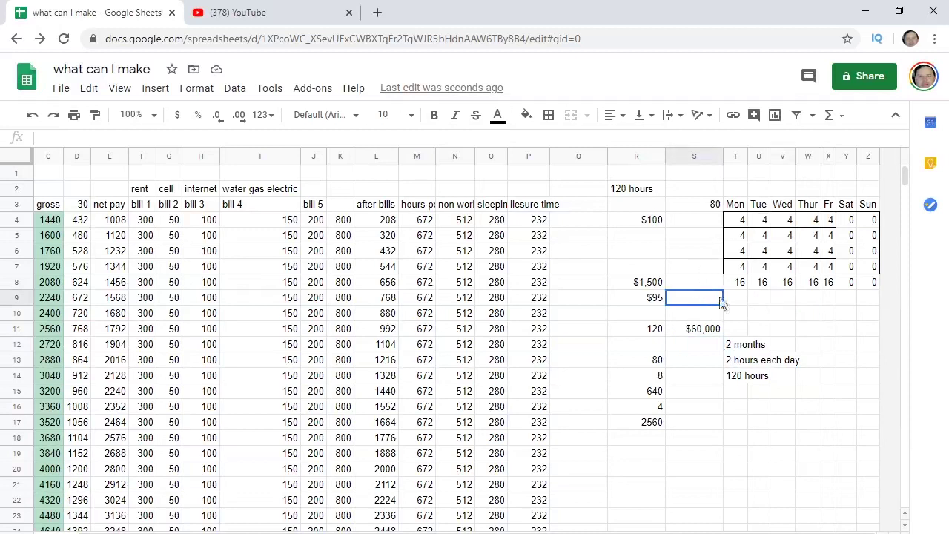
pyautogui.click(814, 306)
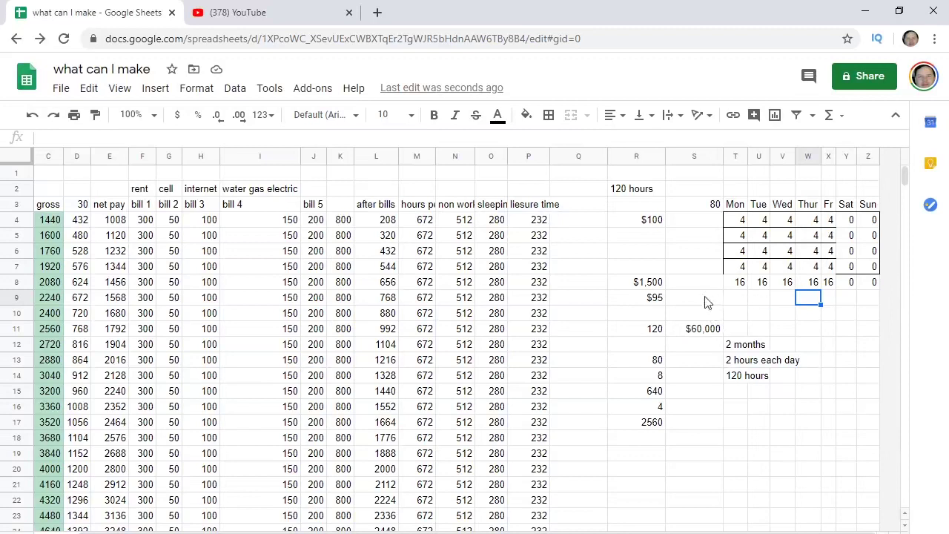
pyautogui.click(653, 427)
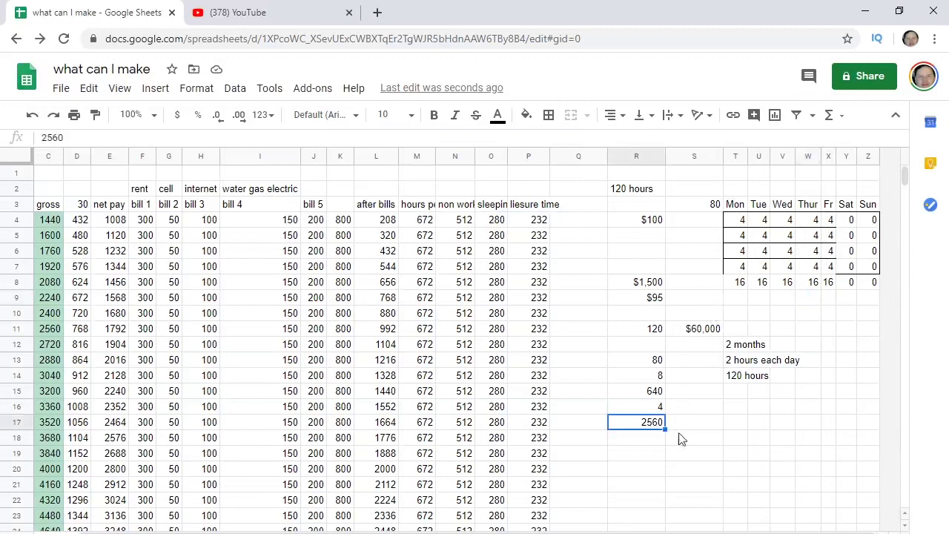
pyautogui.click(698, 429)
pyautogui.click(657, 430)
pyautogui.click(696, 430)
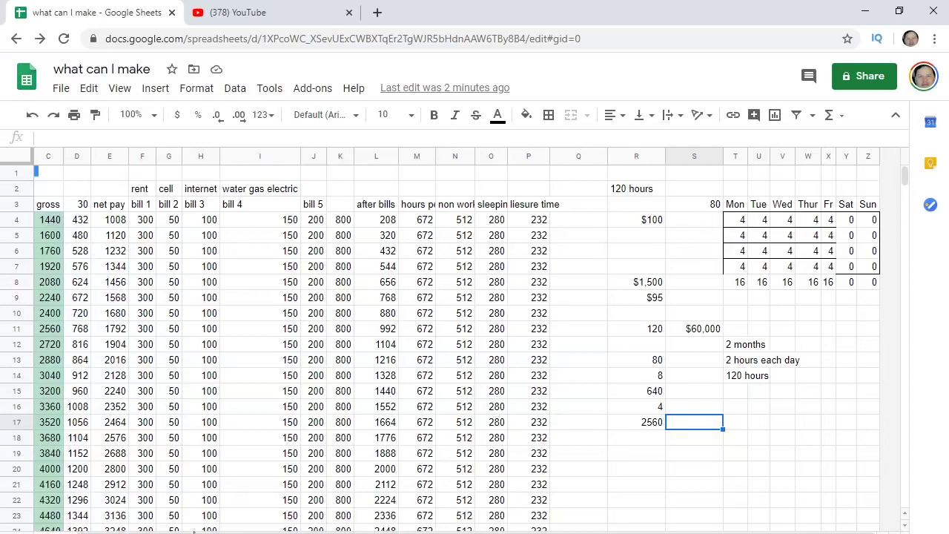
# - Highlight the 15-per-hour row from column A to Q and enter 80 in cell Q10
pyautogui.hscroll(-2, 111, 522)
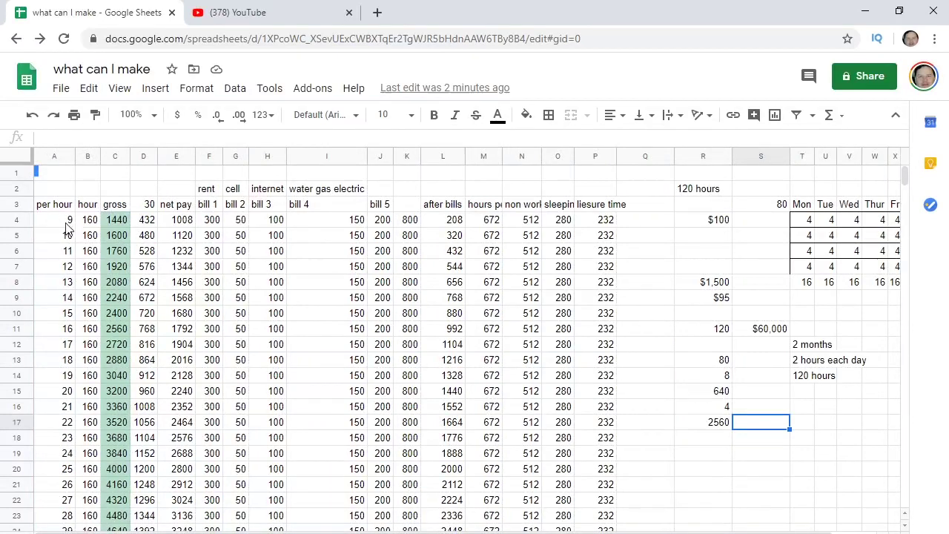
pyautogui.moveTo(59, 319); pyautogui.dragTo(622, 324)
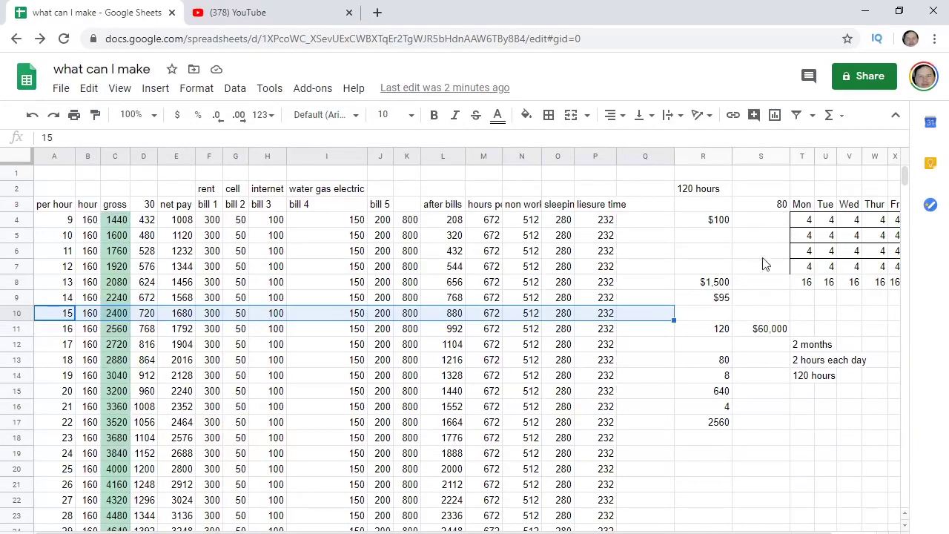
pyautogui.click(662, 317)
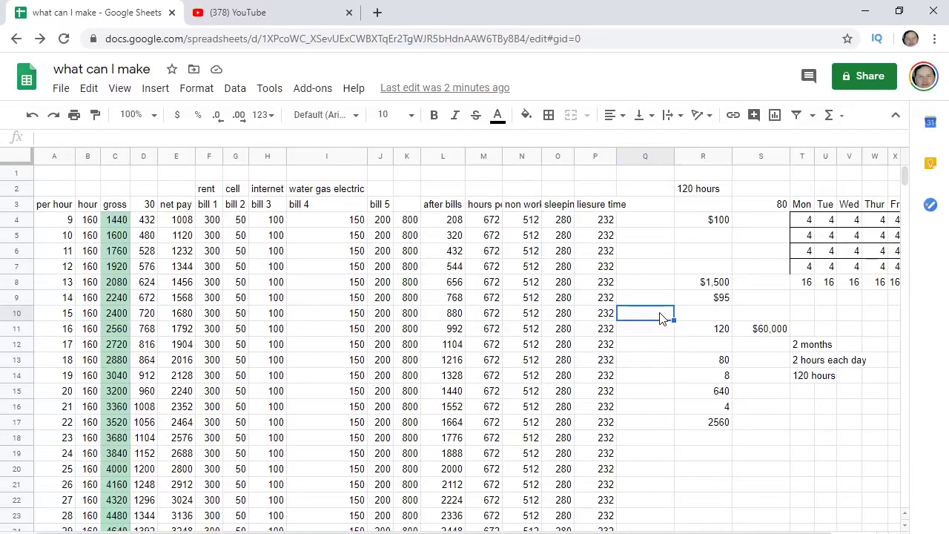
pyautogui.write('80')
pyautogui.click(174, 318)
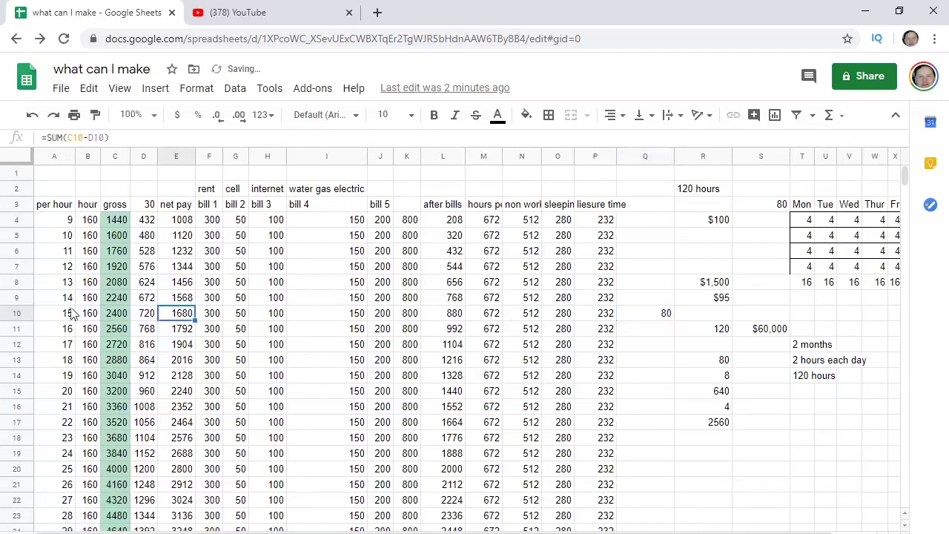
# - Enter 640 in cell Q11, directly below the 80 entry
pyautogui.click(61, 315)
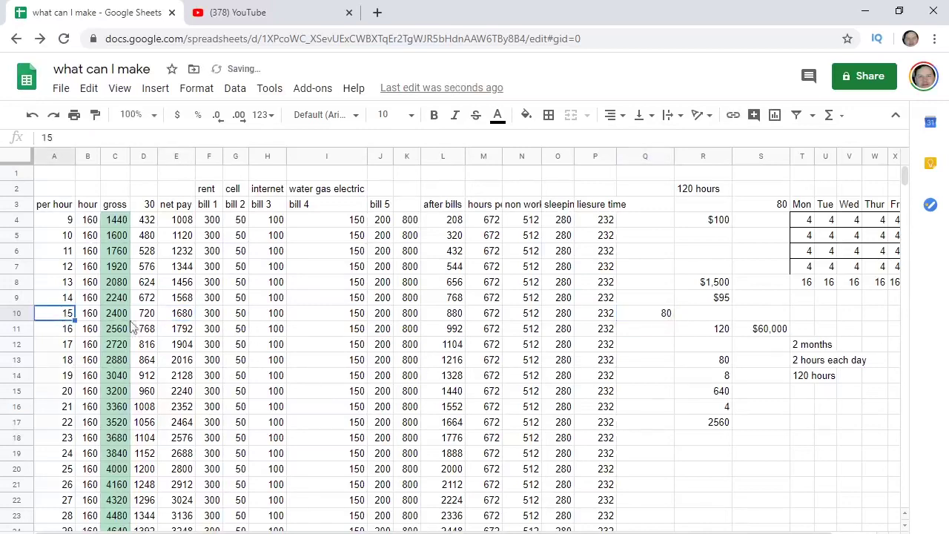
pyautogui.click(638, 333)
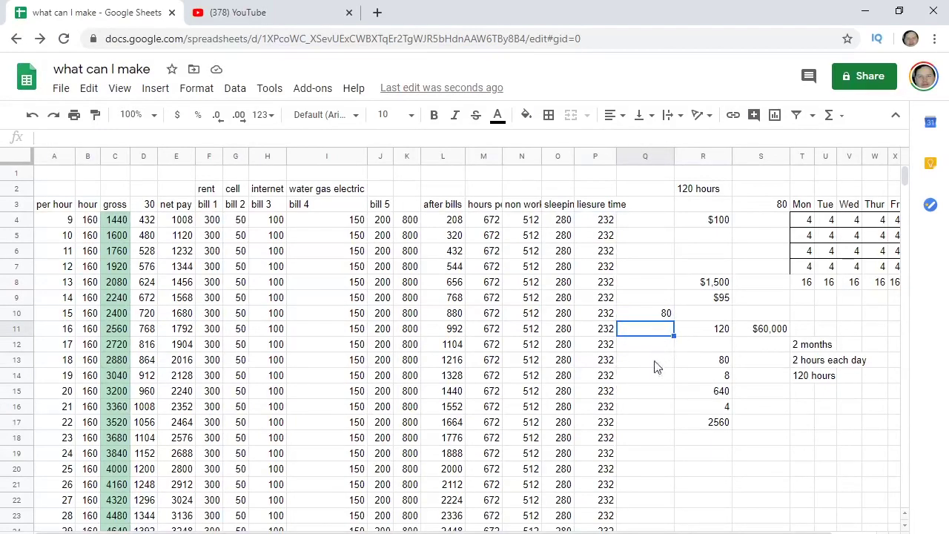
pyautogui.click(655, 368)
pyautogui.click(662, 315)
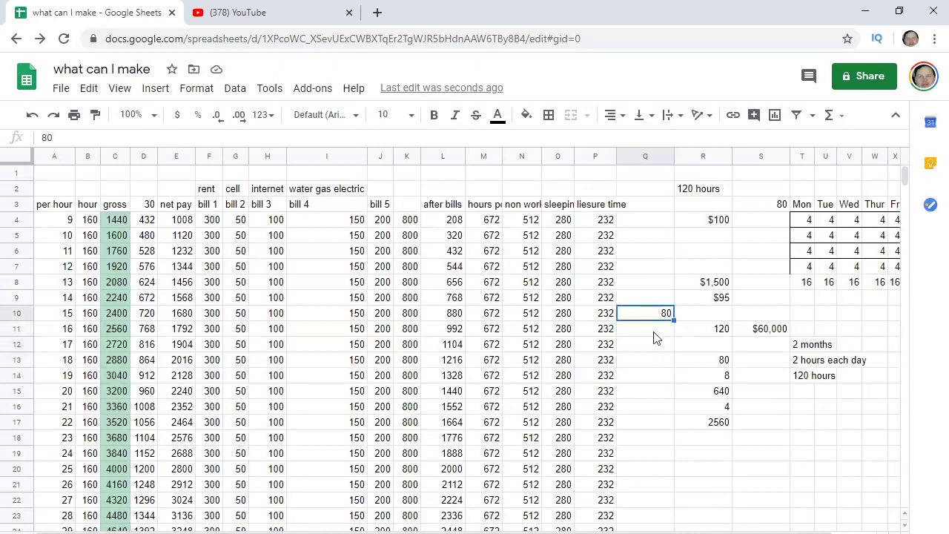
pyautogui.click(656, 361)
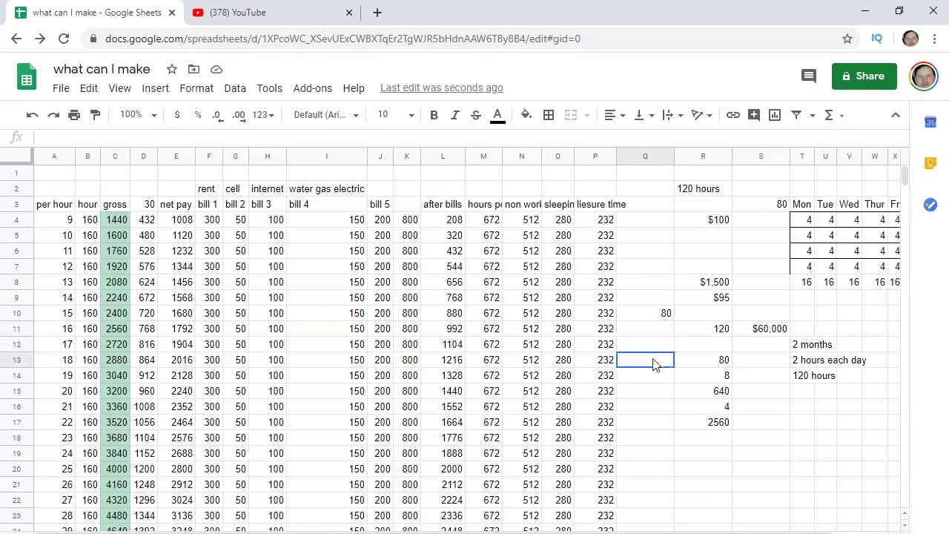
pyautogui.click(660, 330)
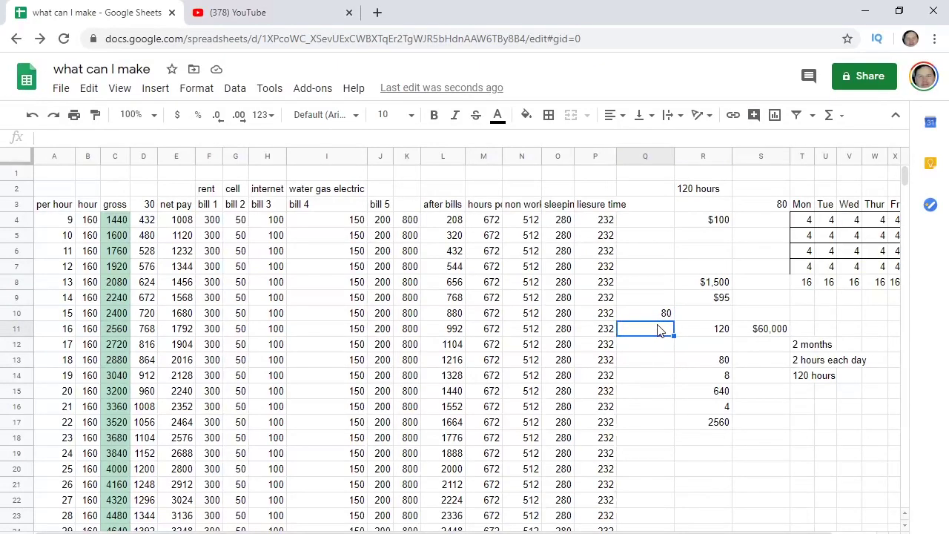
pyautogui.write('640')
pyautogui.click(668, 391)
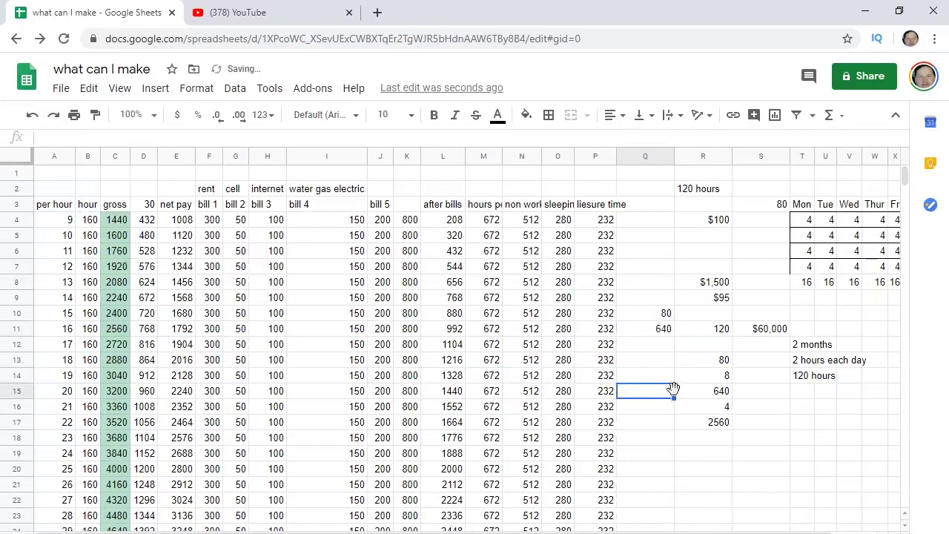
pyautogui.click(665, 334)
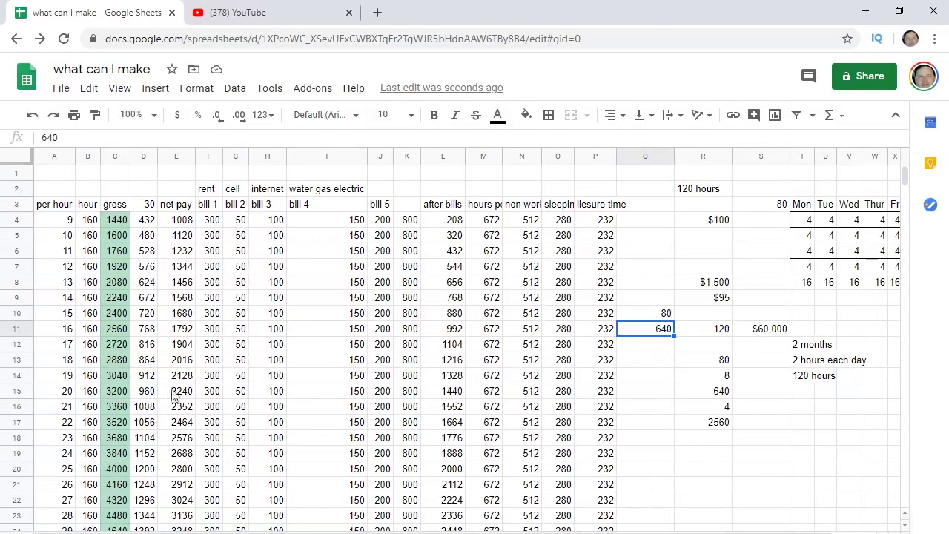
# - Find the 30-per-hour row and highlight it from column A to Q to examine its pay and leisure-time figures
pyautogui.click(319, 378)
pyautogui.scroll(-3, 276, 378)
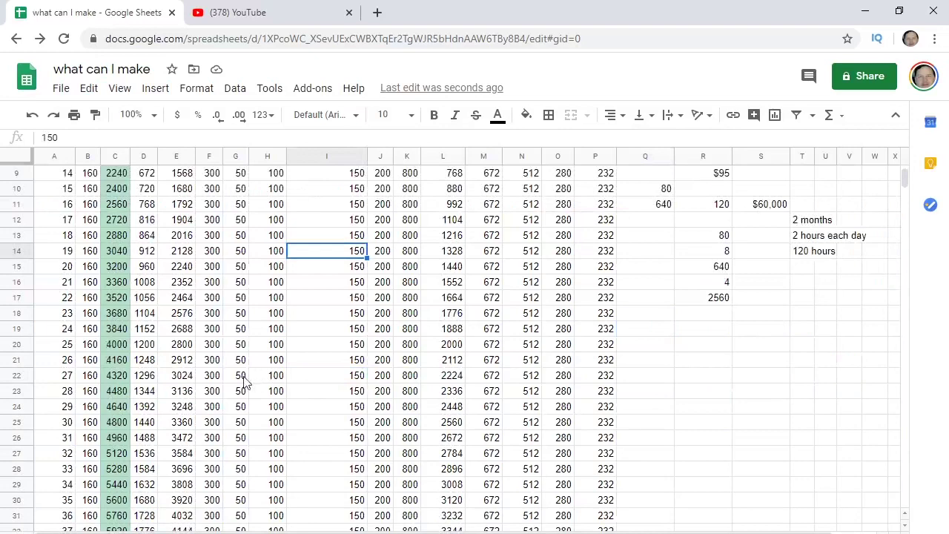
pyautogui.scroll(-2, 248, 381)
pyautogui.scroll(2, 552, 300)
pyautogui.scroll(-2, 107, 400)
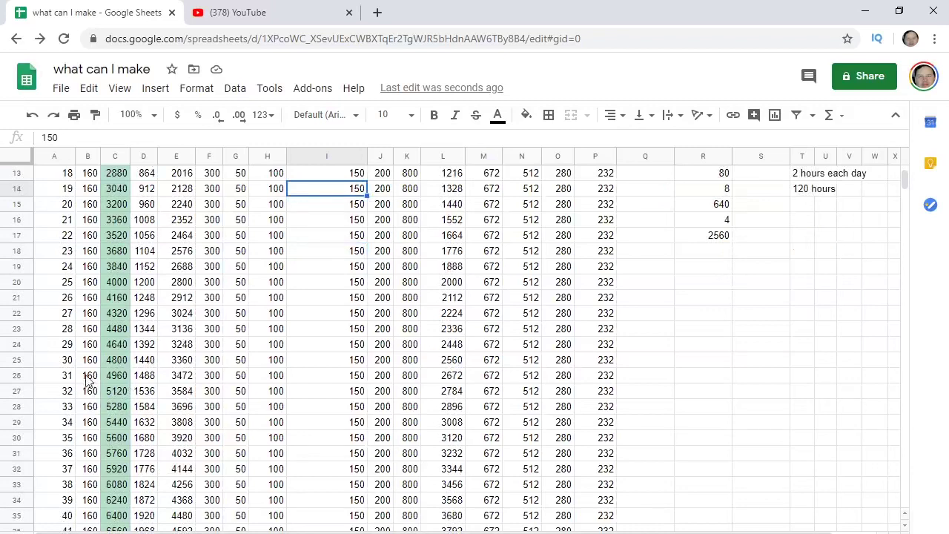
pyautogui.click(66, 363)
pyautogui.moveTo(112, 361); pyautogui.dragTo(635, 367)
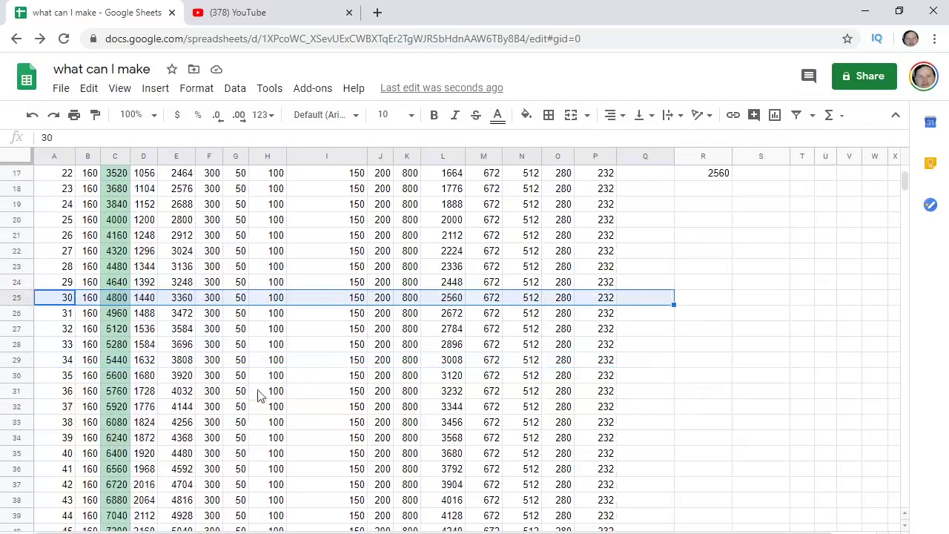
# - Find the 50-per-hour row and highlight it from column A to Q to examine its figures
pyautogui.scroll(-3, 257, 393)
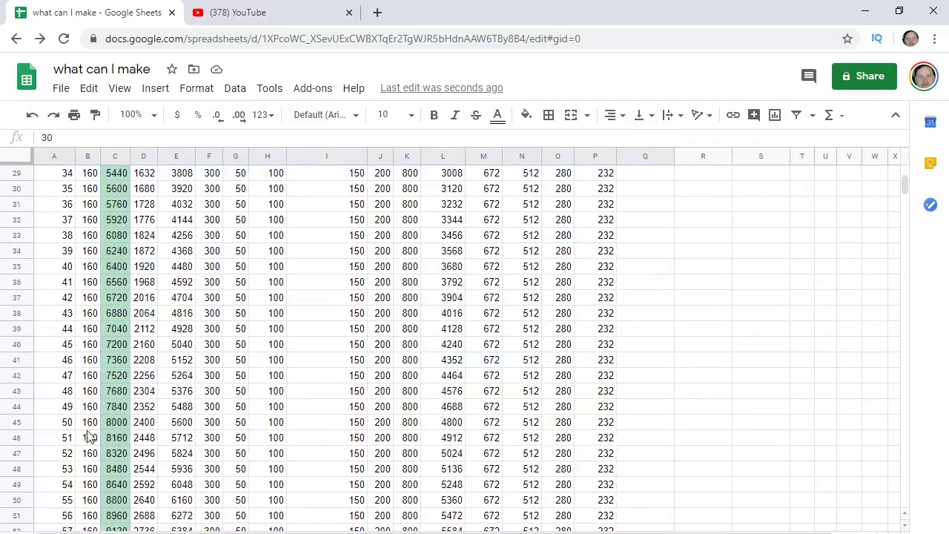
pyautogui.click(54, 426)
pyautogui.moveTo(130, 429); pyautogui.dragTo(658, 428)
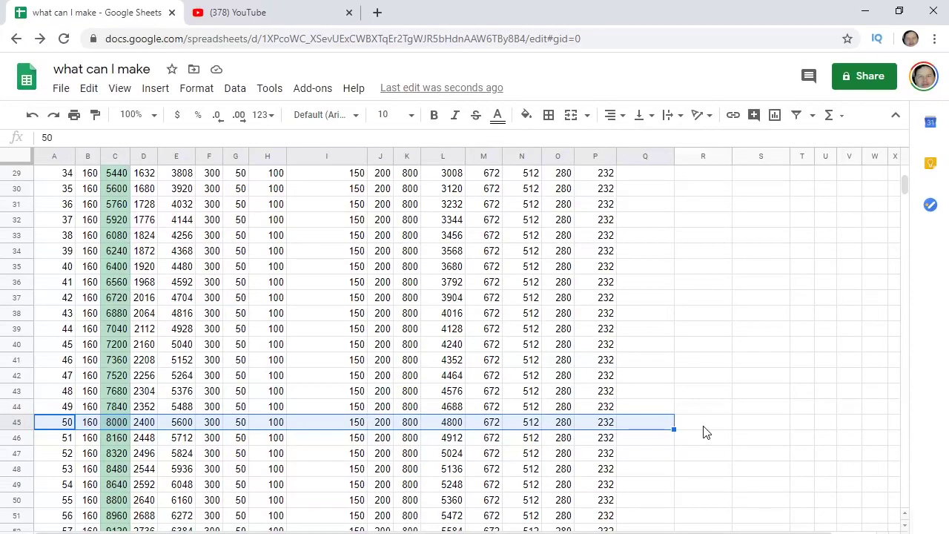
# - Review the hours figure in cell S3 and the dollar amounts in rows 8 and 9
pyautogui.scroll(2, 701, 408)
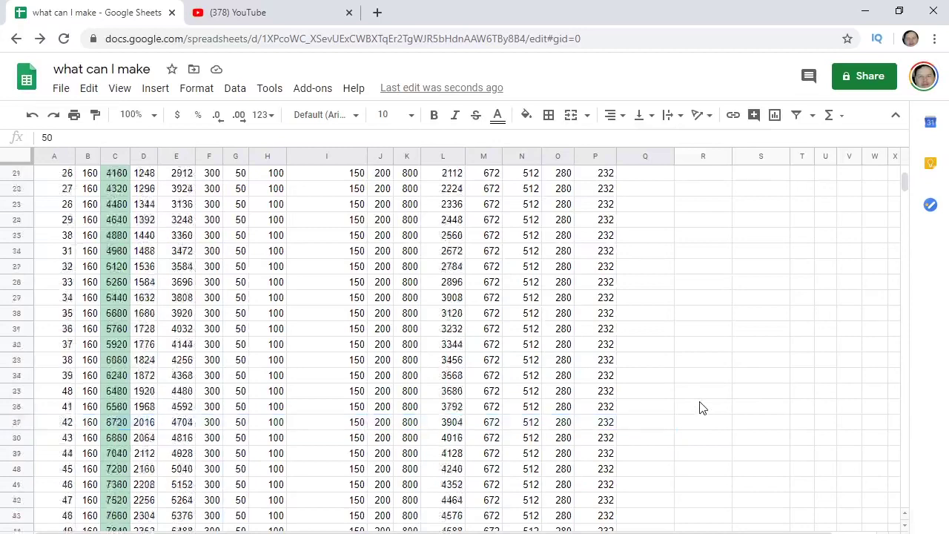
pyautogui.scroll(2, 693, 378)
pyautogui.scroll(3, 712, 352)
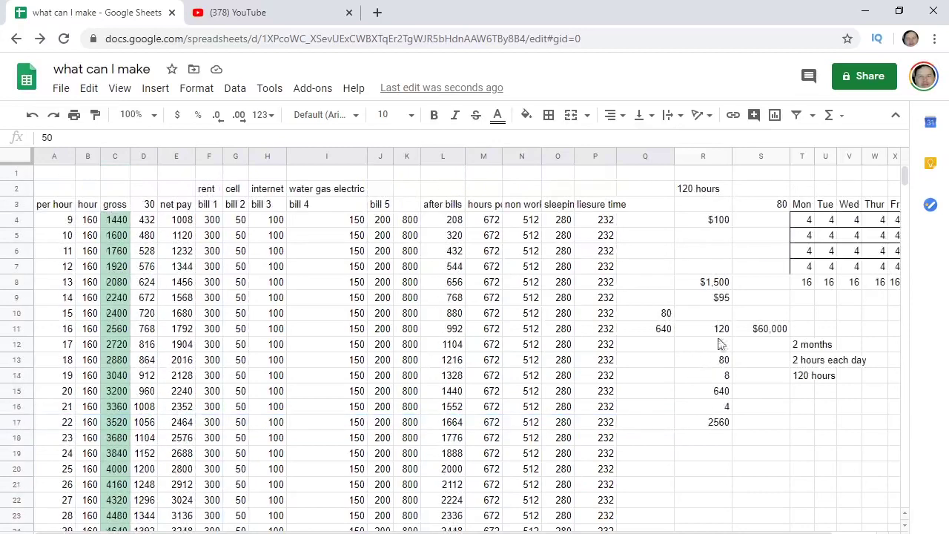
pyautogui.click(753, 269)
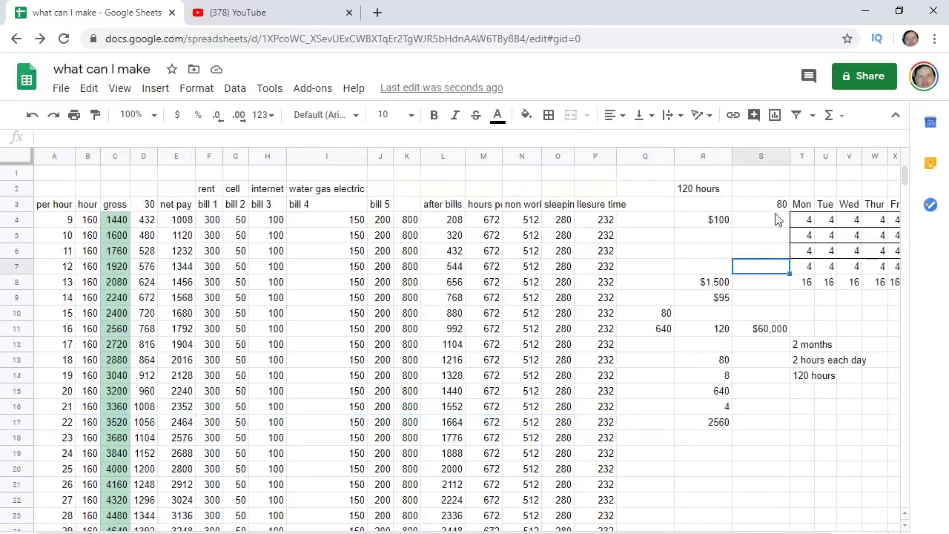
pyautogui.click(775, 207)
pyautogui.click(760, 298)
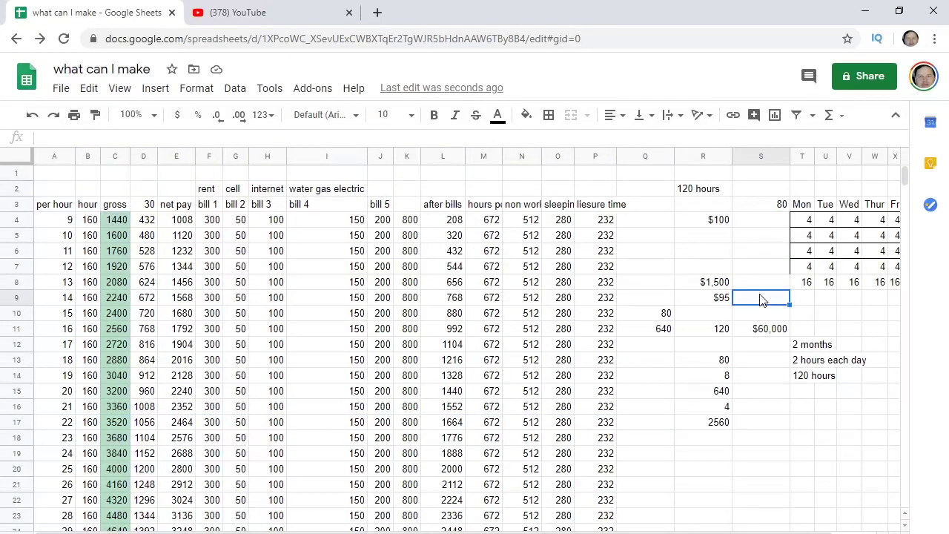
pyautogui.click(762, 287)
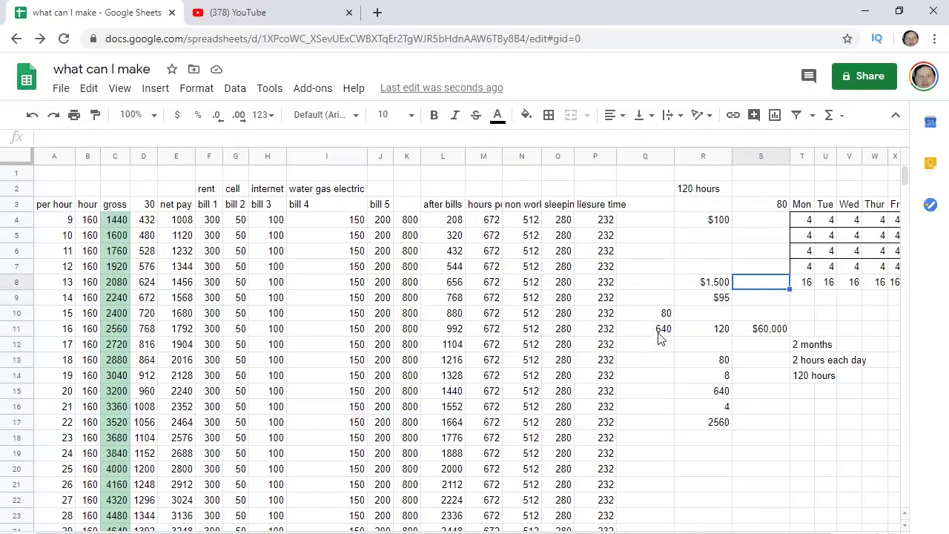
pyautogui.click(659, 331)
pyautogui.click(661, 314)
pyautogui.click(660, 359)
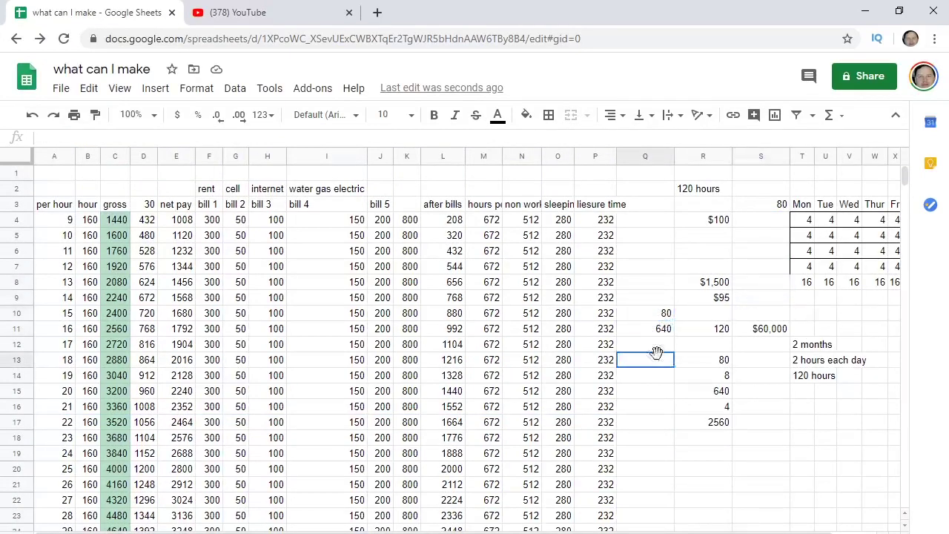
pyautogui.click(664, 252)
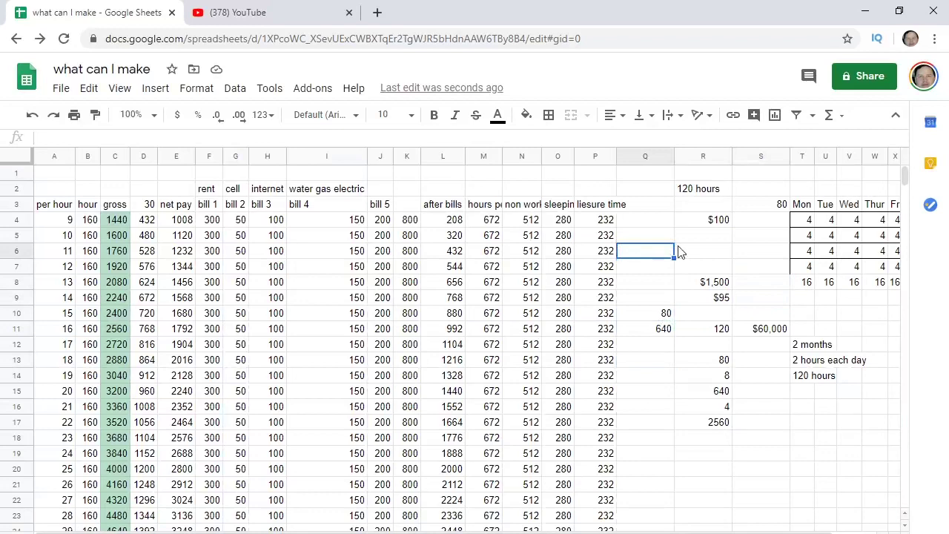
pyautogui.click(722, 252)
pyautogui.click(656, 255)
pyautogui.click(652, 287)
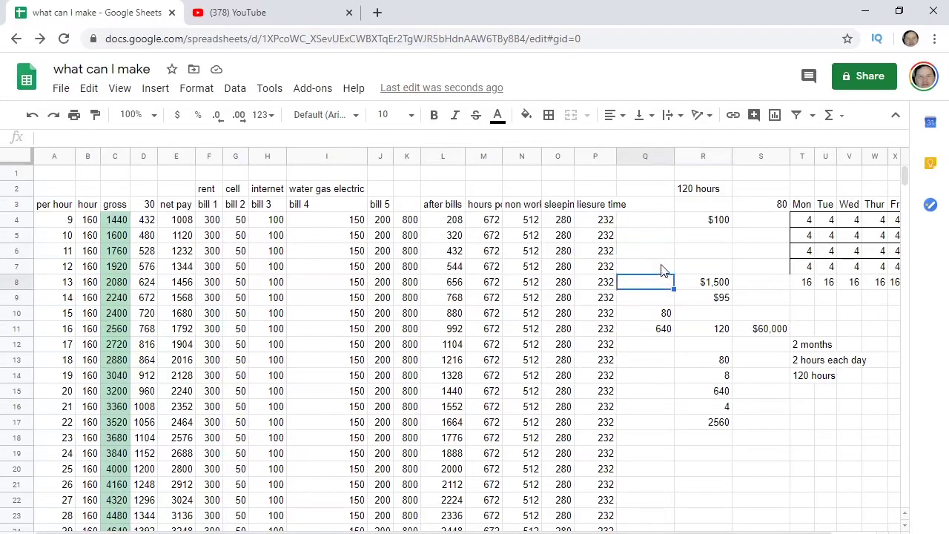
pyautogui.click(665, 268)
pyautogui.click(667, 253)
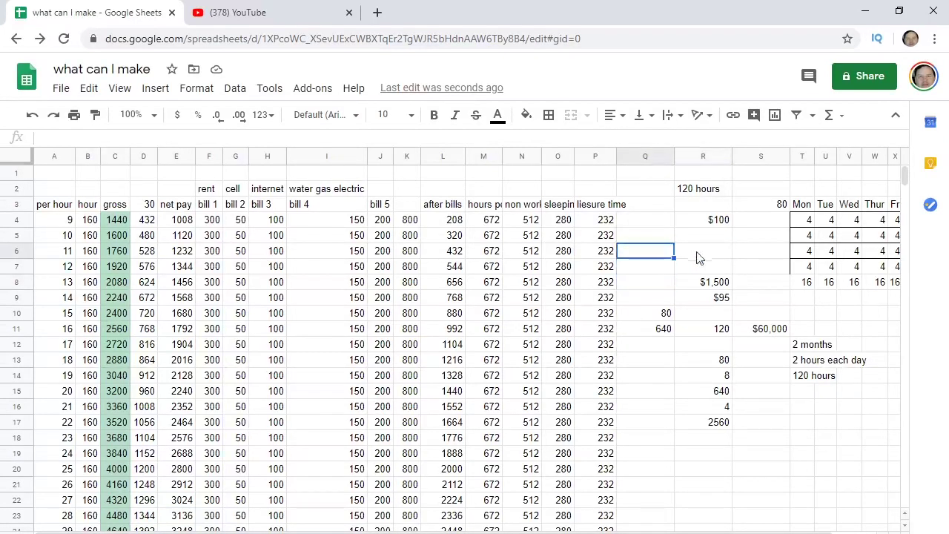
pyautogui.click(652, 301)
pyautogui.click(655, 284)
pyautogui.click(650, 268)
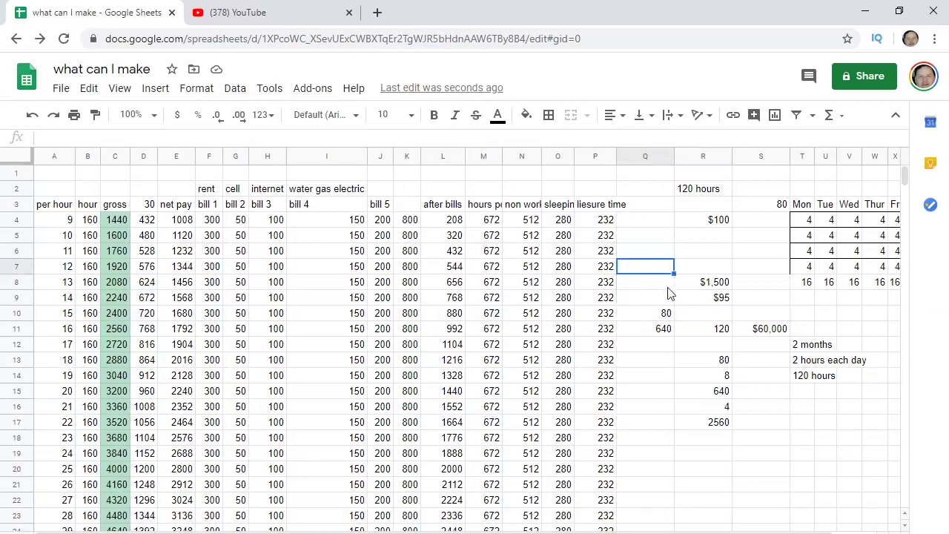
pyautogui.click(663, 285)
pyautogui.click(664, 300)
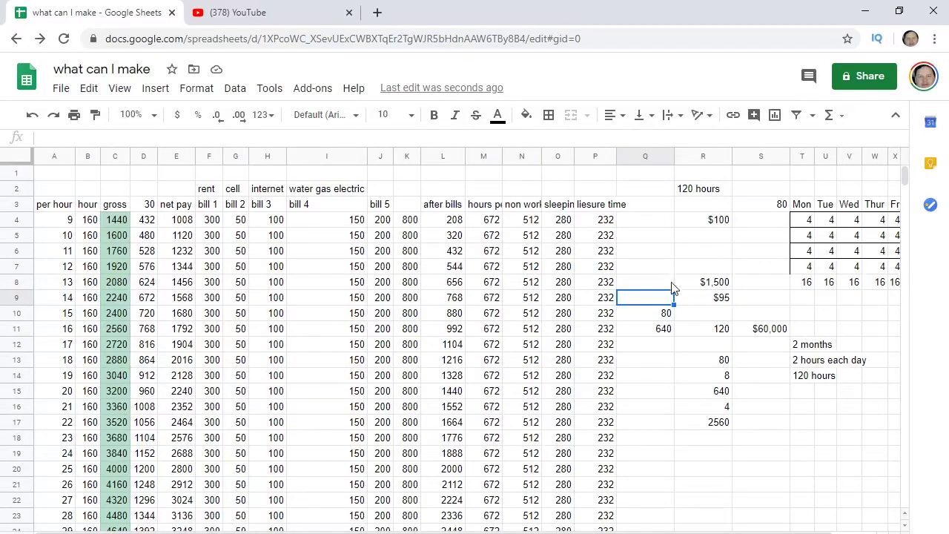
pyautogui.click(682, 256)
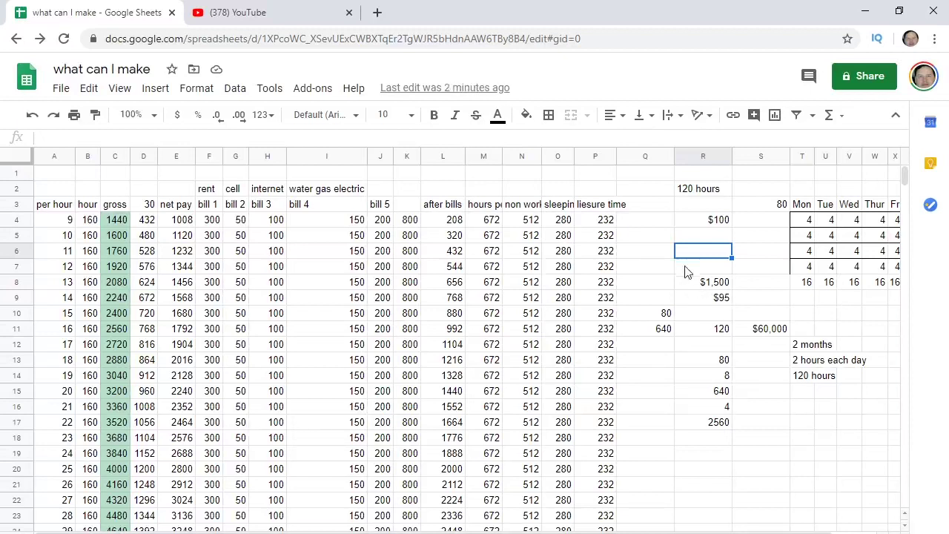
pyautogui.click(686, 271)
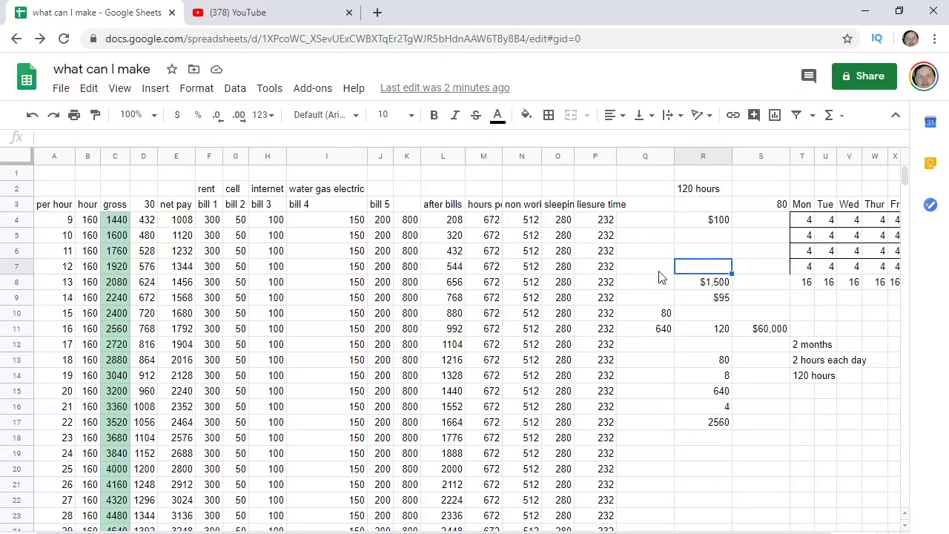
pyautogui.click(659, 273)
pyautogui.click(696, 271)
pyautogui.click(700, 255)
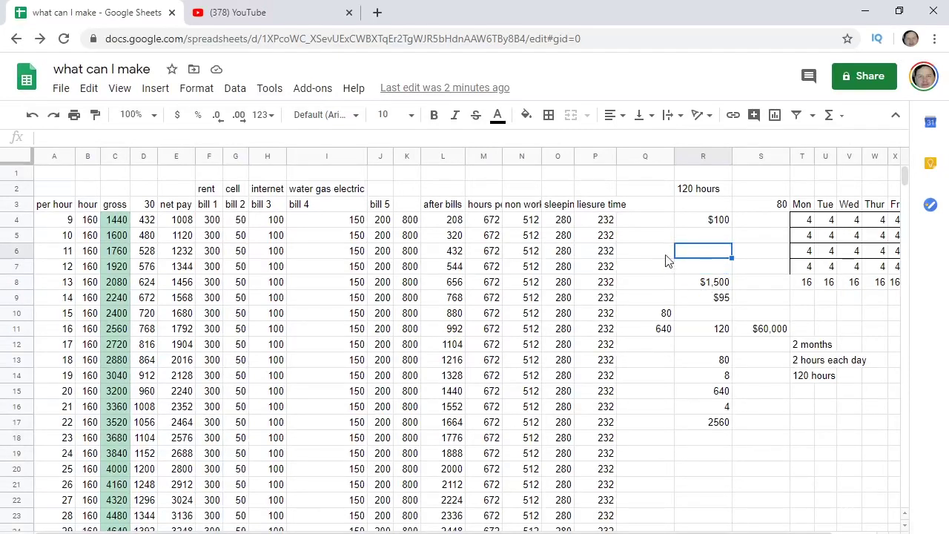
pyautogui.click(667, 282)
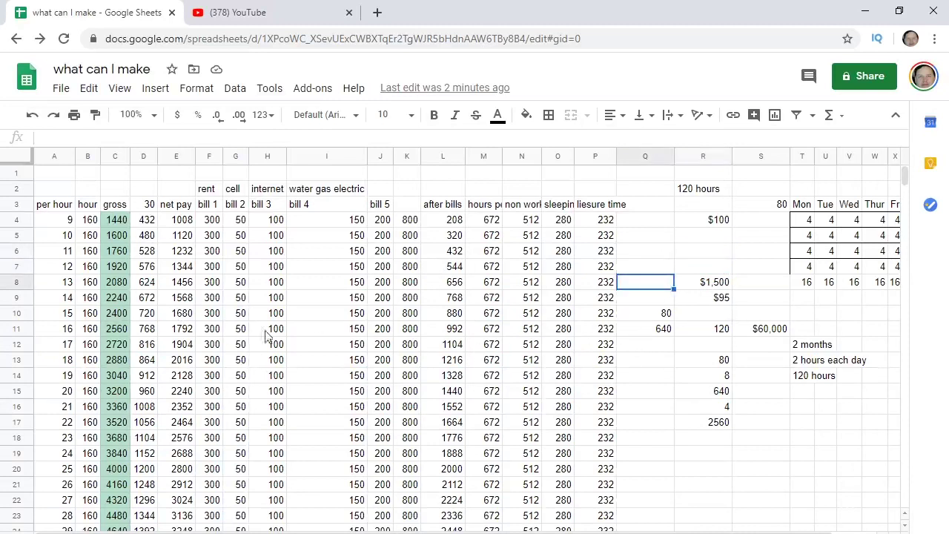
# - Highlight the 15-per-hour row from column A to P to examine its pay, bills and leisure-time figures
pyautogui.moveTo(59, 314); pyautogui.dragTo(649, 314)
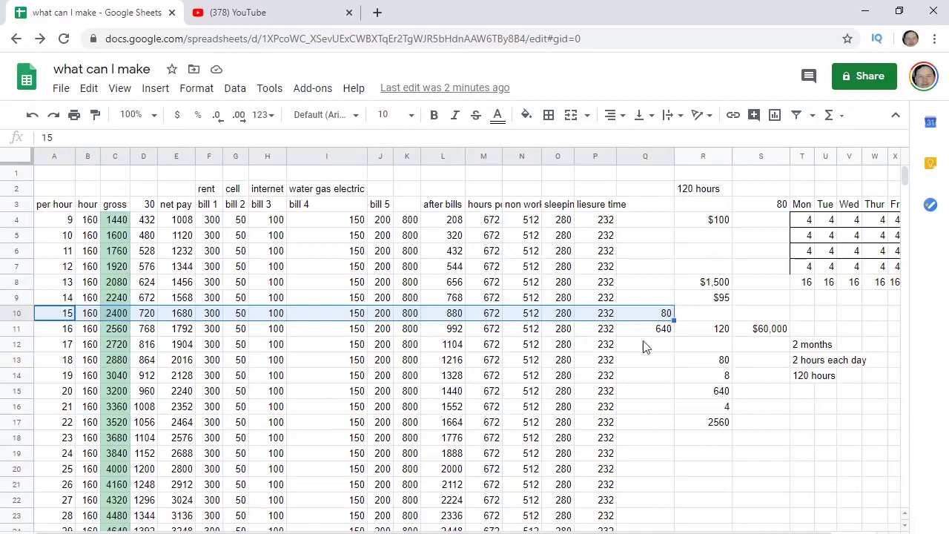
pyautogui.click(705, 317)
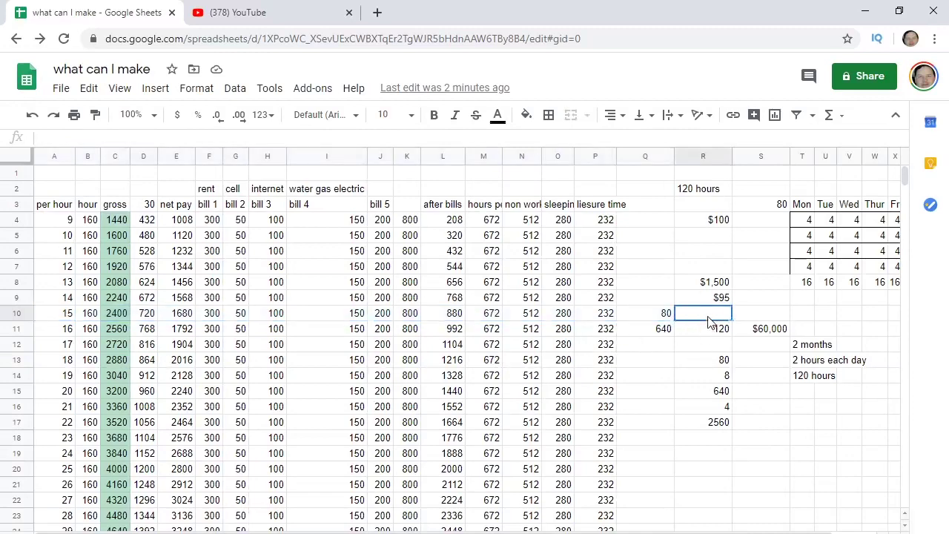
pyautogui.moveTo(69, 316); pyautogui.dragTo(606, 317)
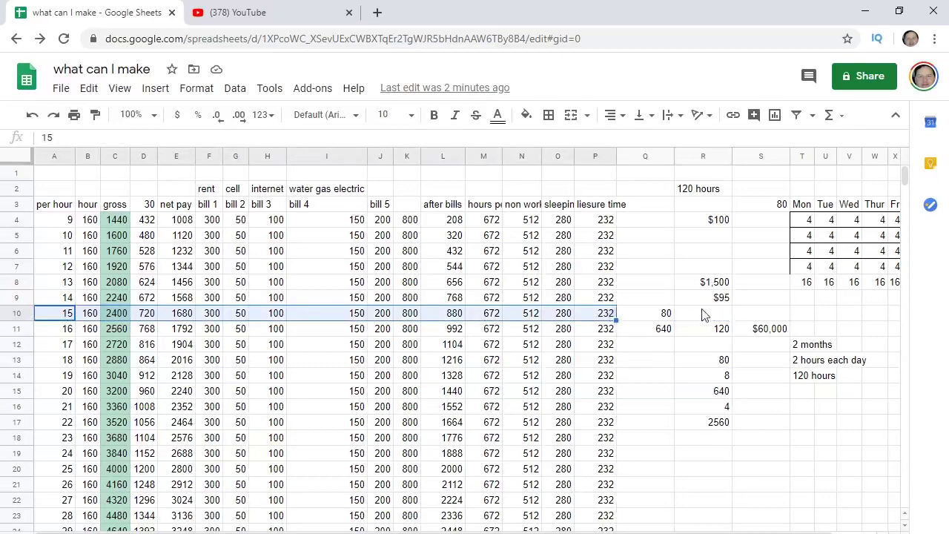
pyautogui.click(649, 316)
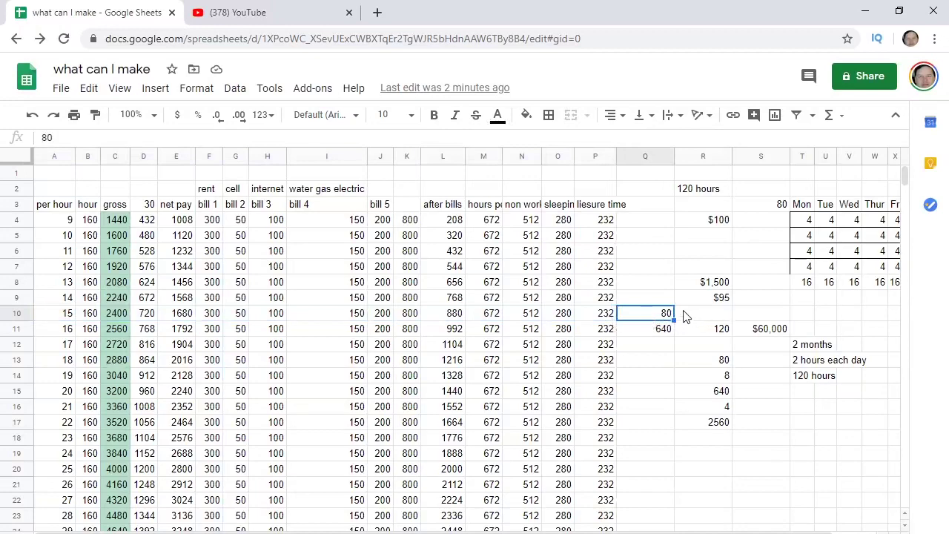
pyautogui.click(689, 317)
pyautogui.click(665, 317)
pyautogui.click(65, 317)
pyautogui.moveTo(127, 315); pyautogui.dragTo(615, 317)
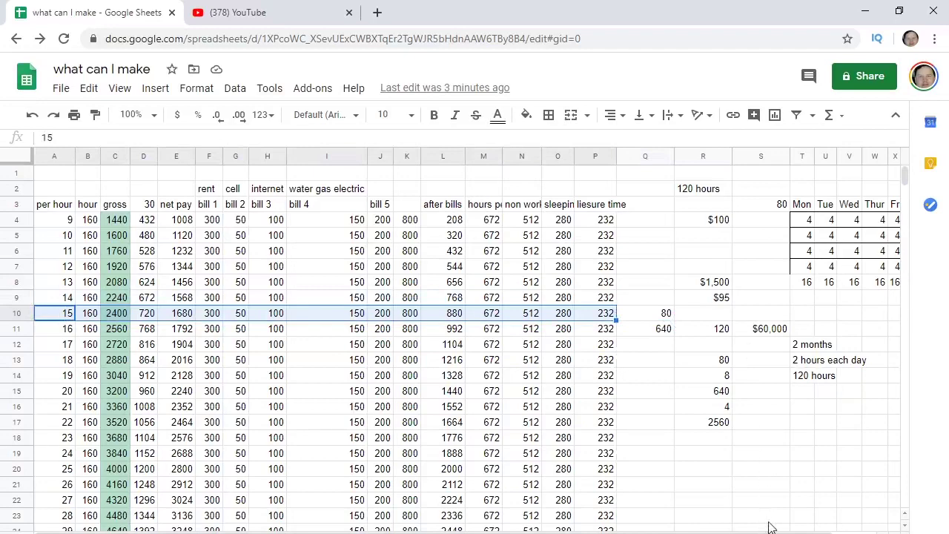
# - Check the weekly hours grid through Sunday, along with the two entries in cells Q10 and Q11
pyautogui.hscroll(2, 445, 529)
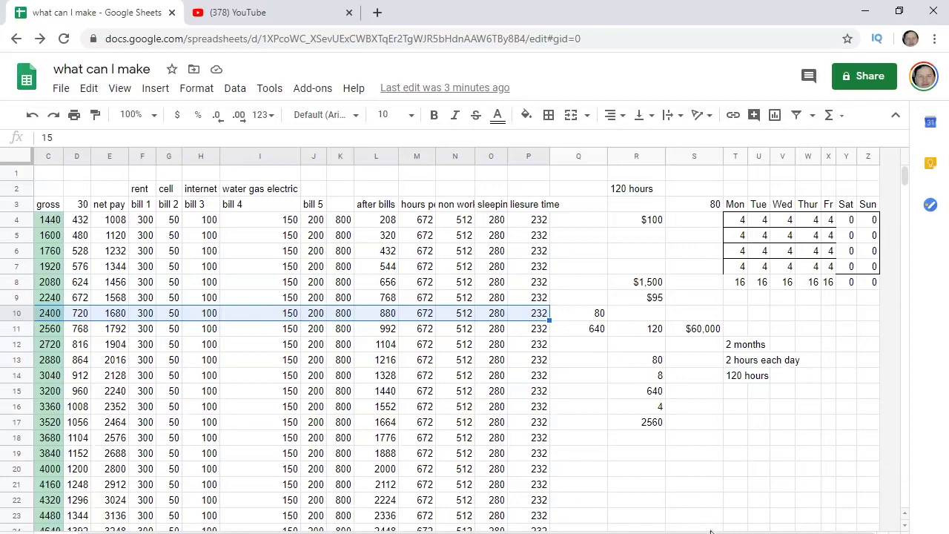
pyautogui.hscroll(-2, 445, 334)
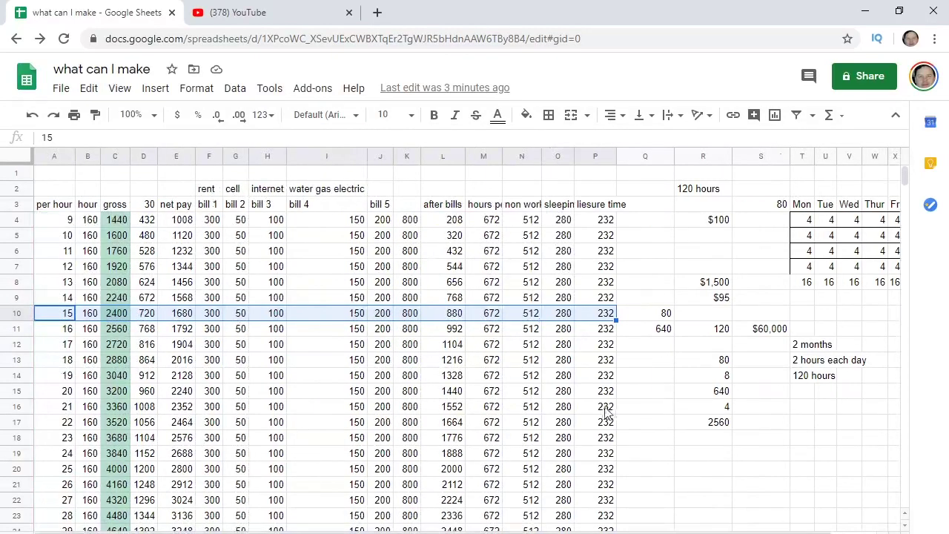
pyautogui.click(656, 332)
pyautogui.click(655, 315)
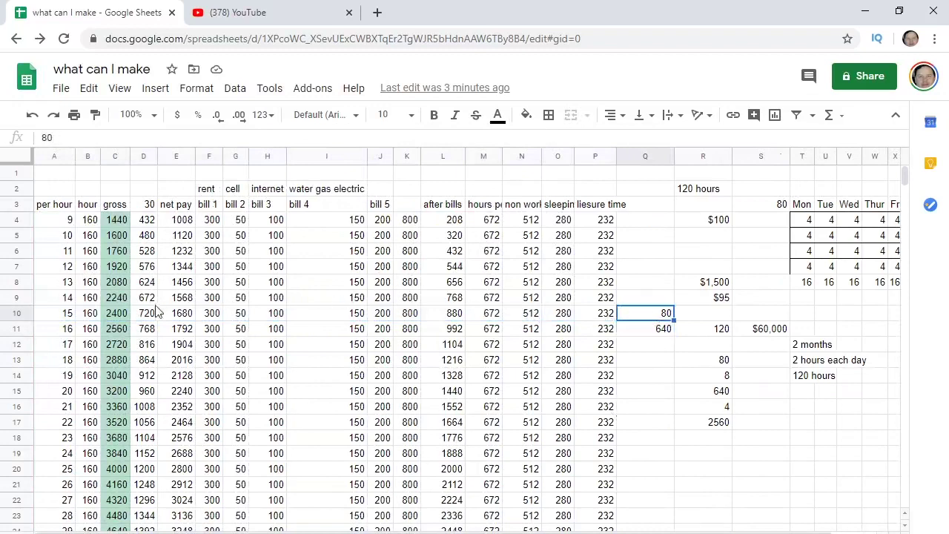
# - Highlight the 15-per-hour row again from column A to Q to compare its figures with the hours entry in Q10
pyautogui.moveTo(50, 318); pyautogui.dragTo(639, 320)
pyautogui.click(630, 314)
pyautogui.click(704, 312)
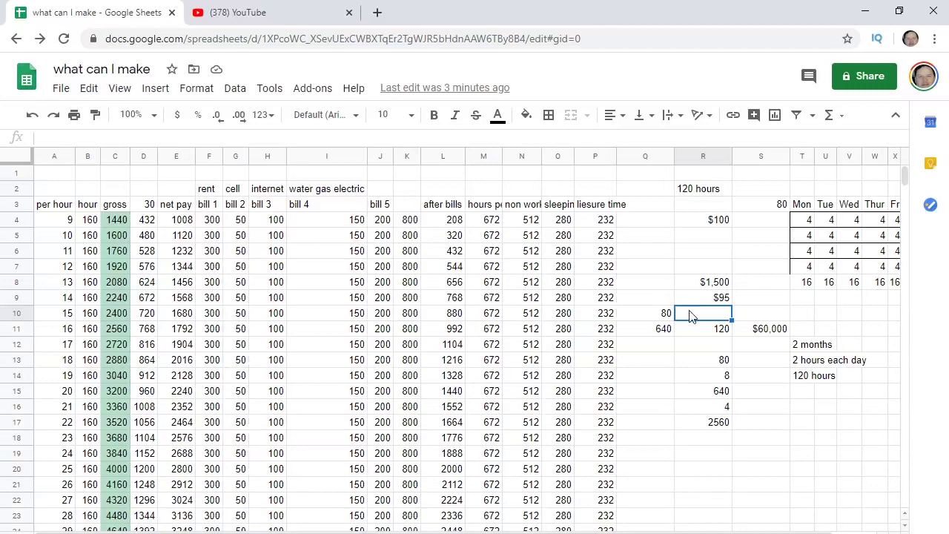
pyautogui.click(752, 298)
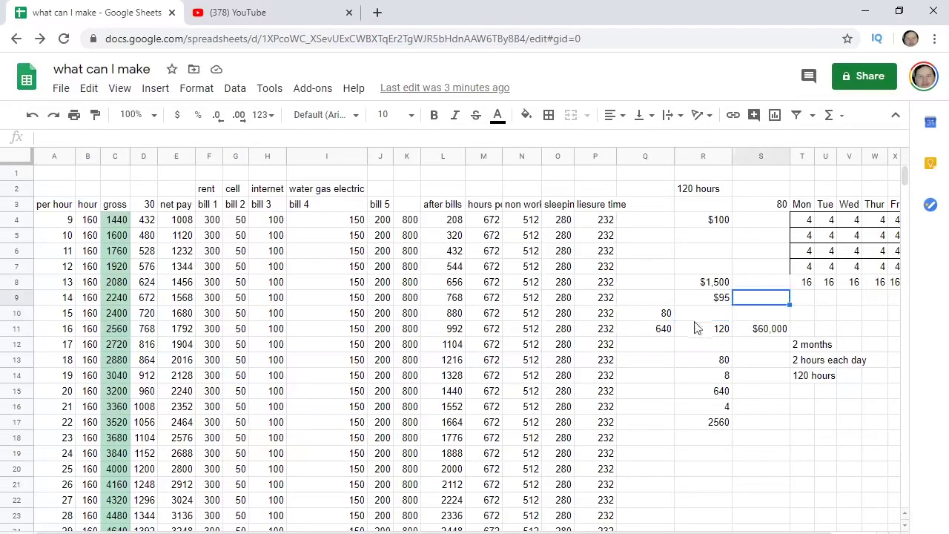
pyautogui.click(662, 314)
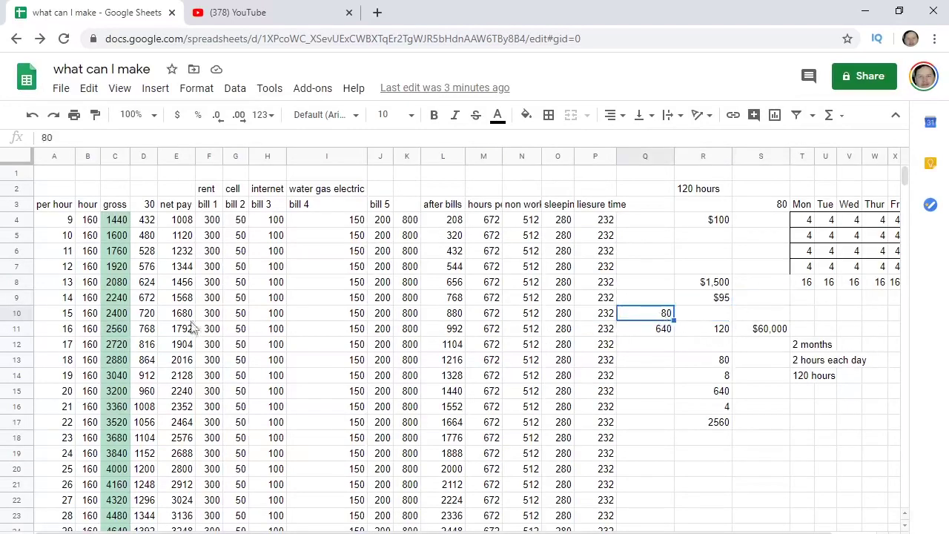
pyautogui.click(697, 318)
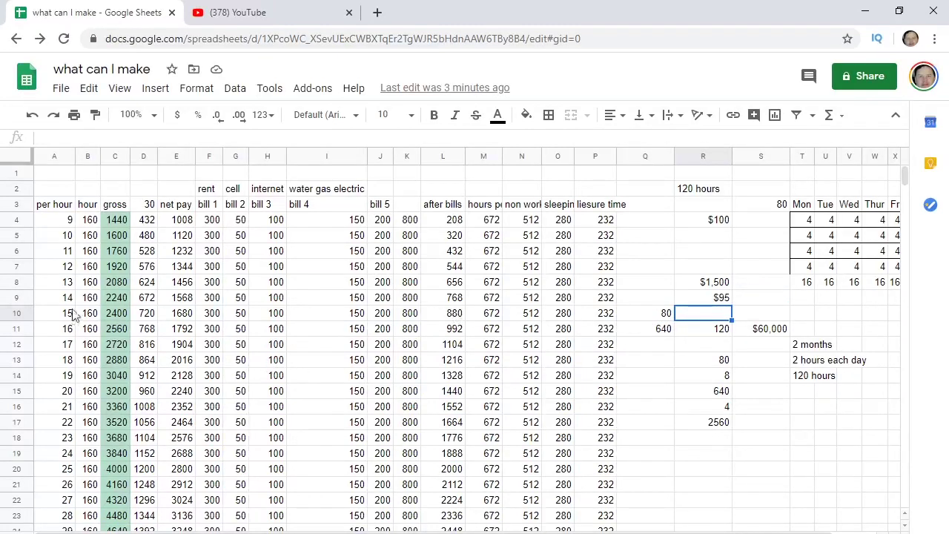
pyautogui.moveTo(65, 317); pyautogui.dragTo(663, 314)
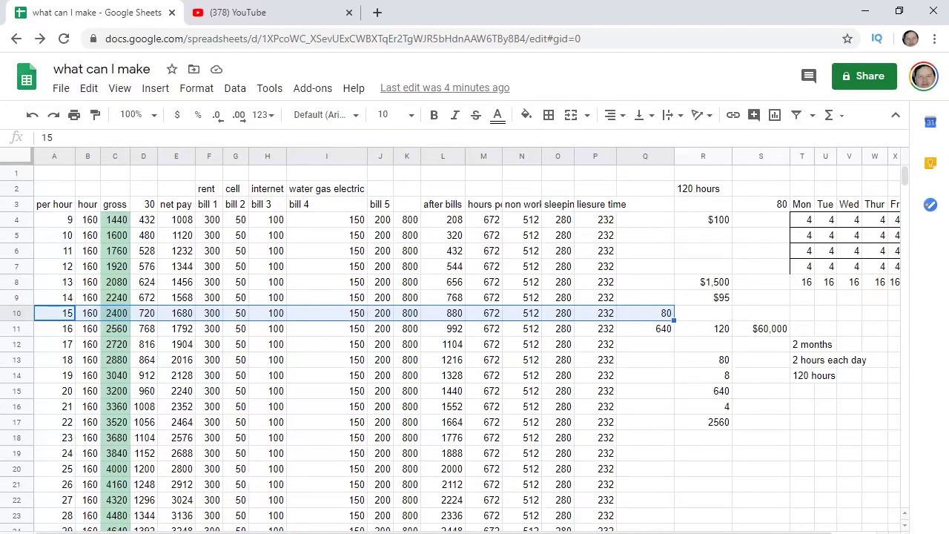
# - Switch to the Udemy CommVault course page, return to its heading and highlight the word CommVault in the course title
pyautogui.moveTo(924, 118)
pyautogui.click(860, 223)
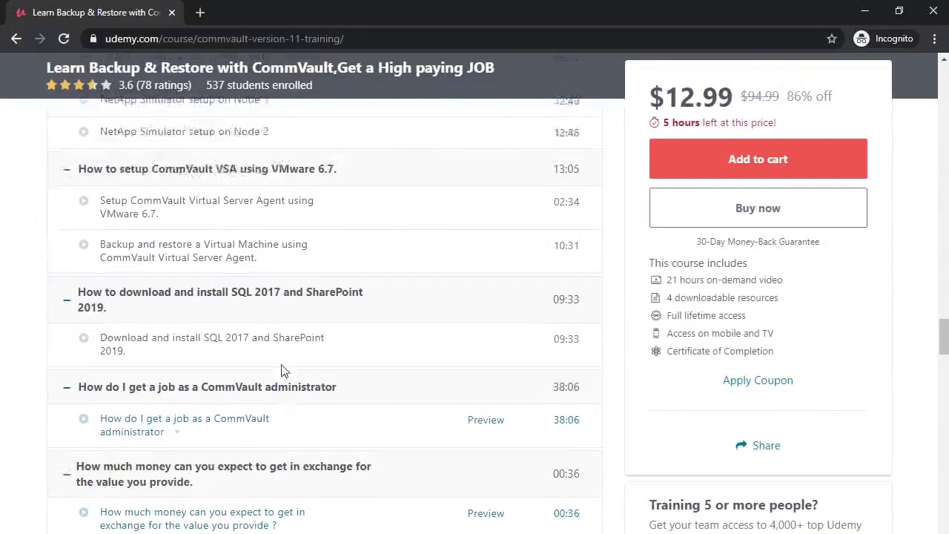
pyautogui.scroll(15, 282, 371)
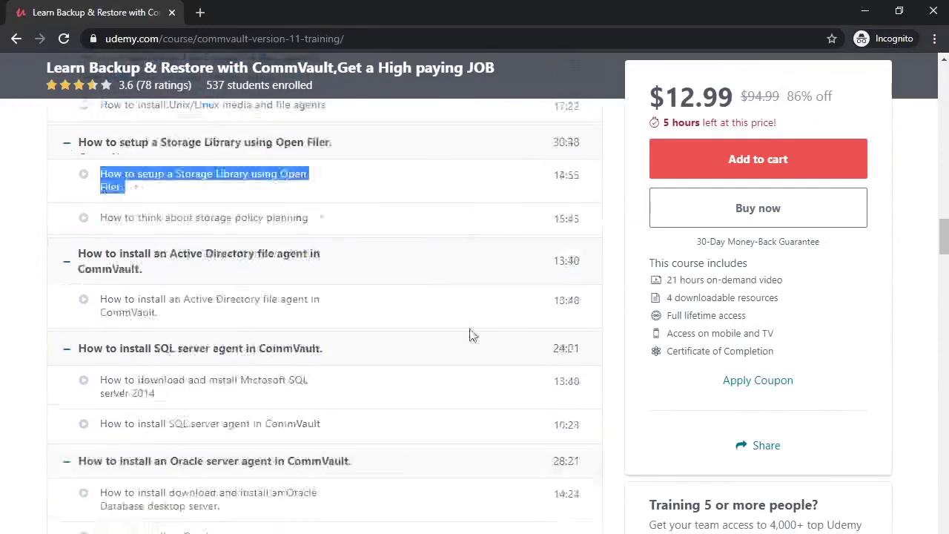
pyautogui.click(34, 337)
pyautogui.scroll(1, 426, 342)
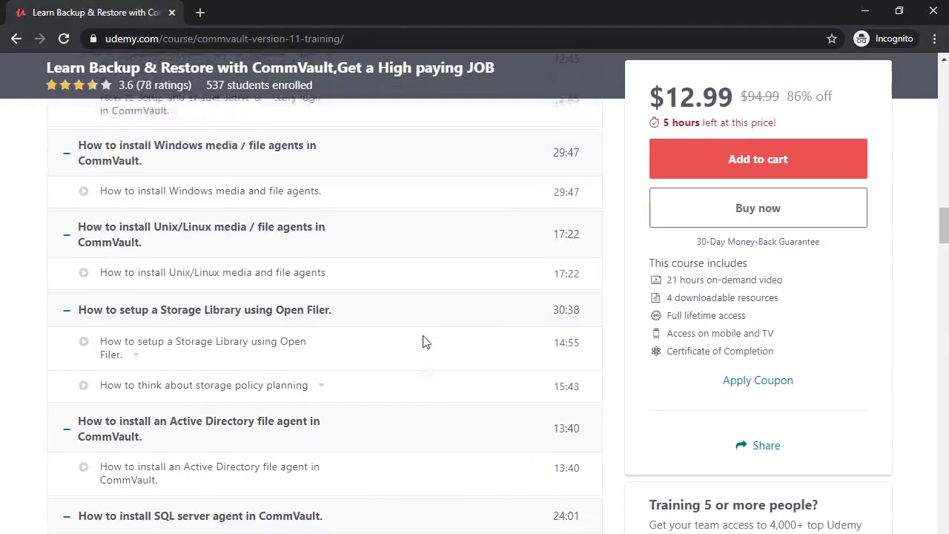
pyautogui.scroll(20, 425, 342)
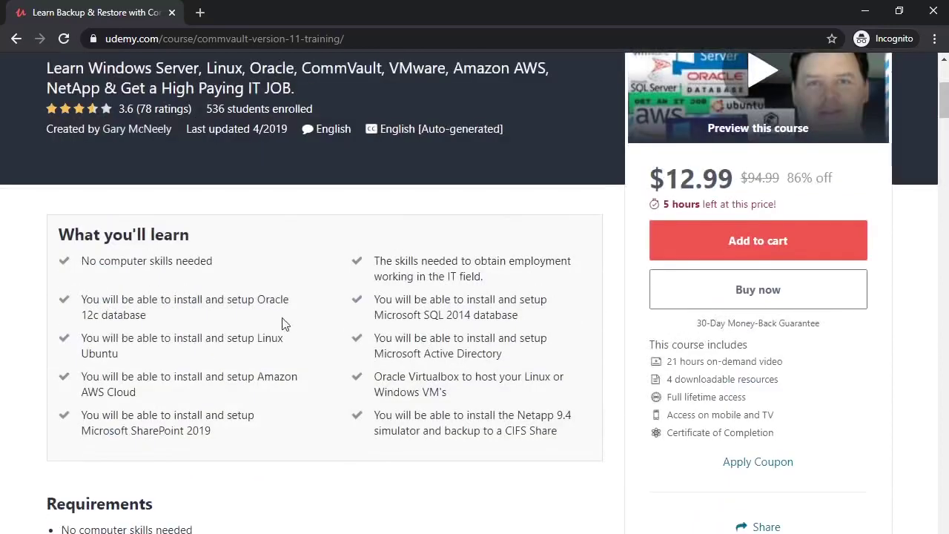
pyautogui.scroll(3, 282, 324)
pyautogui.scroll(-2, 454, 319)
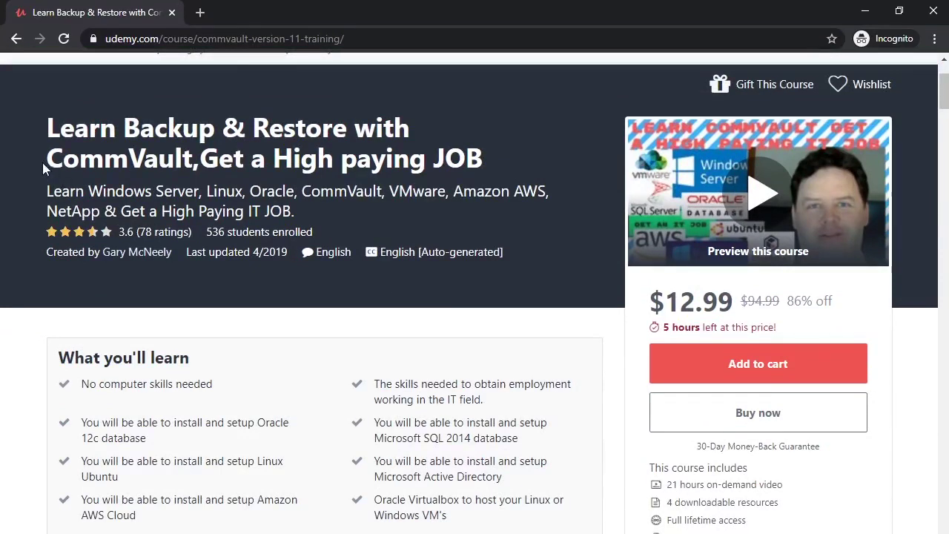
pyautogui.doubleClick(65, 159)
pyautogui.moveTo(195, 159); pyautogui.dragTo(201, 165)
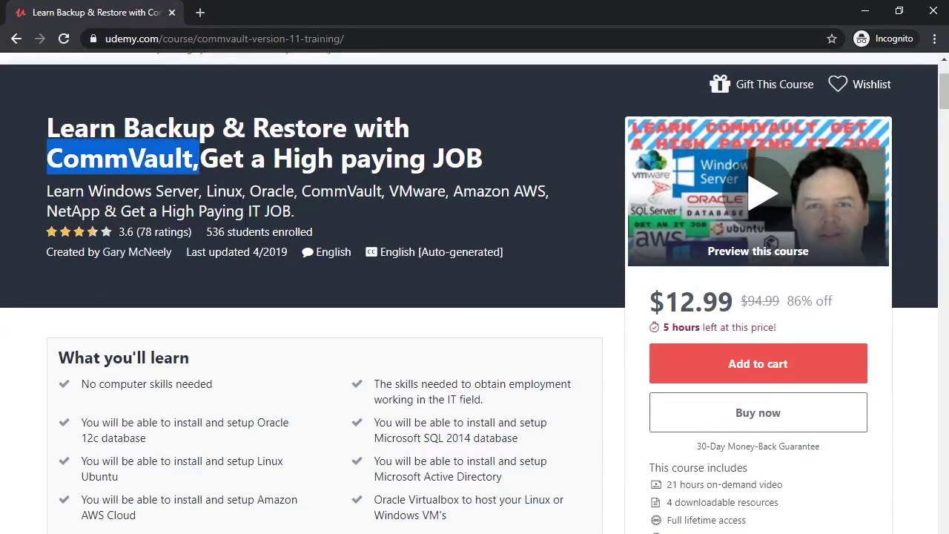